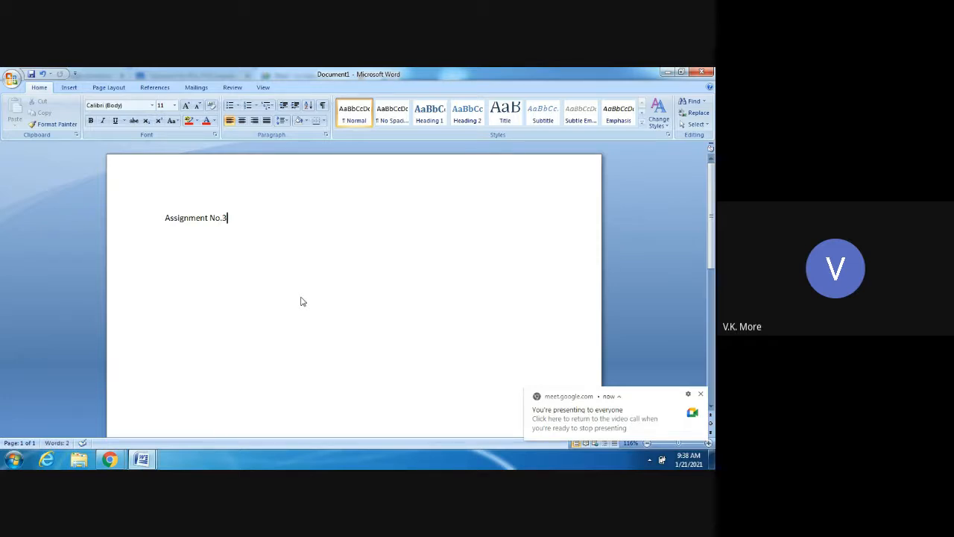
# - Add the line "Create an academic time table by using MS-Word application" below the Assignment No.3 heading
pyautogui.press('Return')
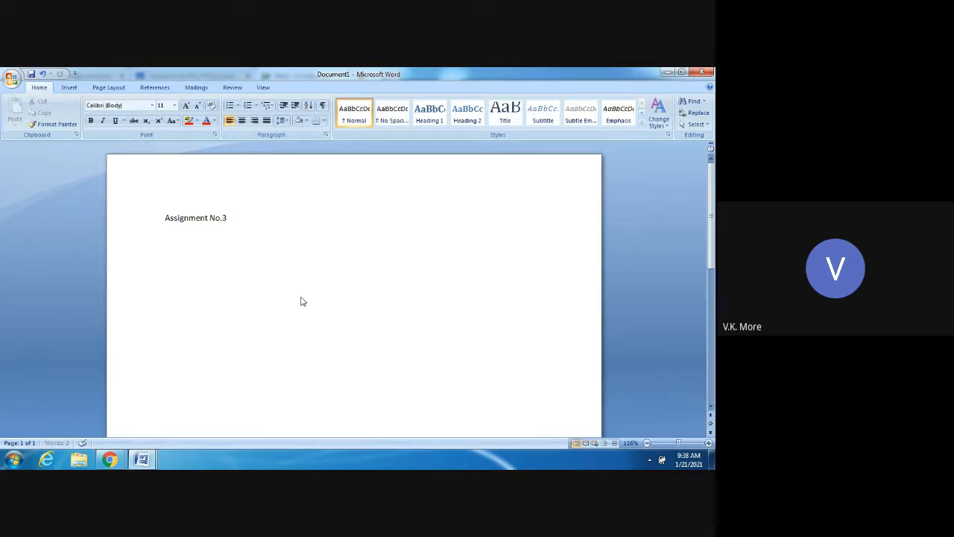
pyautogui.write('Create an academiv=')
pyautogui.press('BackSpace')
pyautogui.write('ic time tabl')
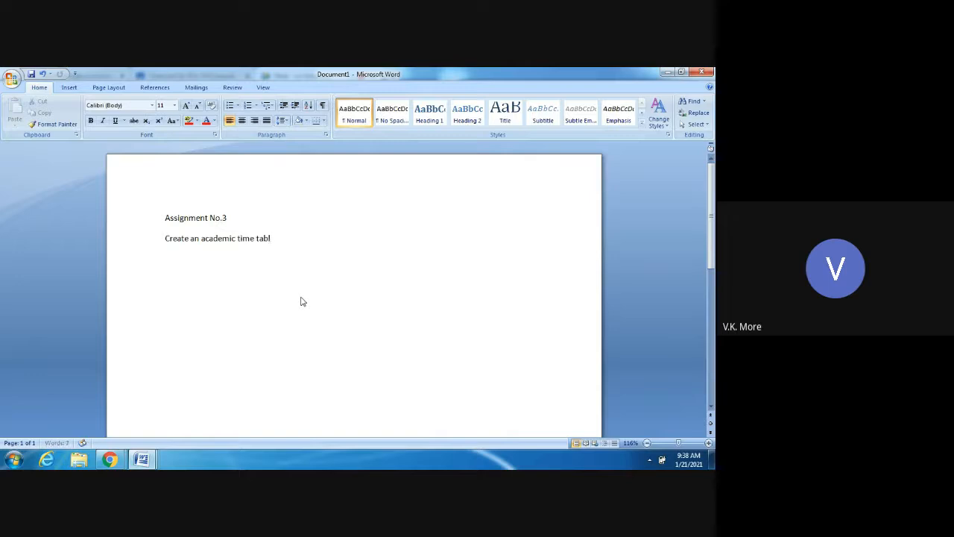
pyautogui.write('e by using MS-Word')
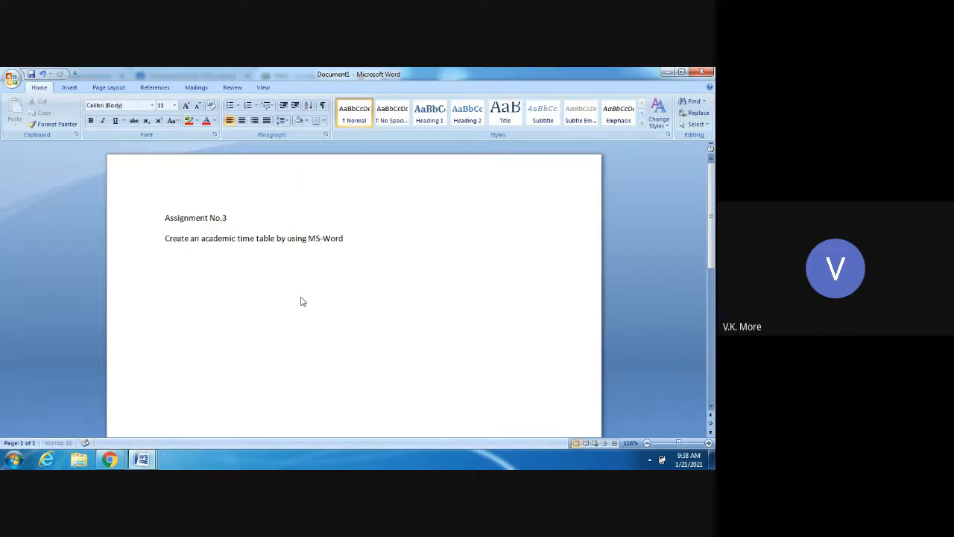
pyautogui.press('BackSpace')
pyautogui.write('applicati')
# - Add "Date:21/1/2021" at the far end of the Assignment No.3 line, spaced out with tabs
pyautogui.click(313, 221)
pyautogui.press('Tab')
pyautogui.press('Tab')
pyautogui.press('Tab')
pyautogui.press('Tab')
pyautogui.press('Tab')
pyautogui.press('Tab')
pyautogui.press('Tab')
pyautogui.write('Date:21/1')
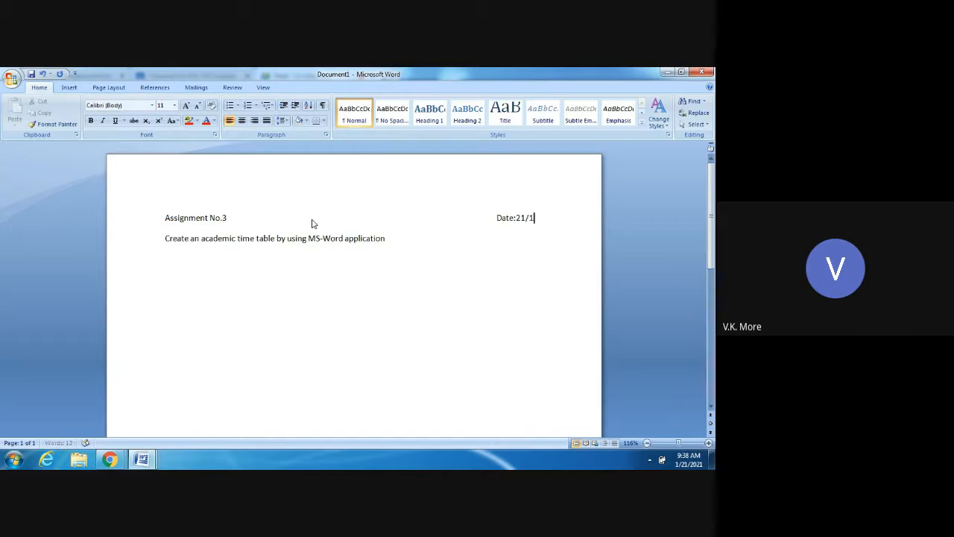
pyautogui.write('/2021')
# - Remove the excess spacing before the date so it fits on the Assignment No.3 line
pyautogui.click(254, 216)
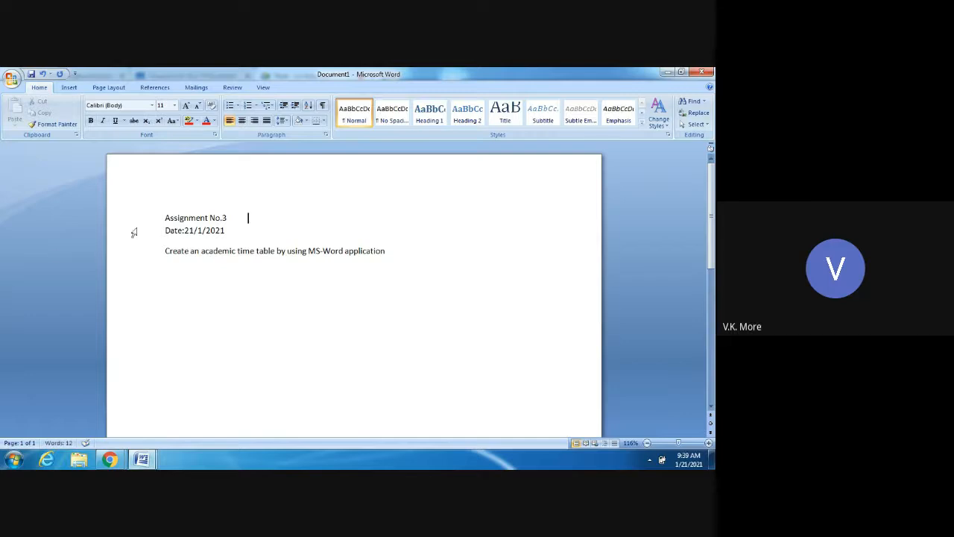
pyautogui.click(166, 230)
pyautogui.press('BackSpace')
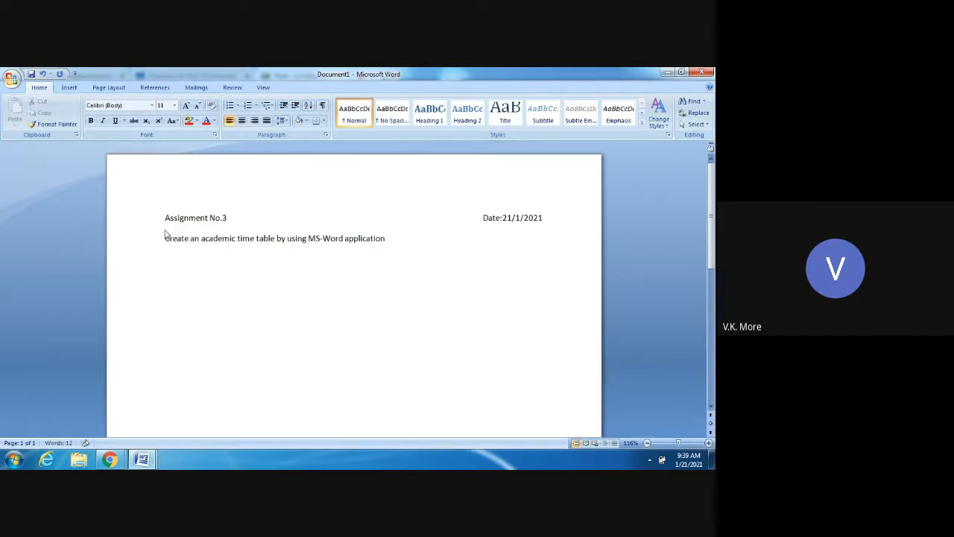
pyautogui.press('BackSpace')
pyautogui.press('BackSpace')
pyautogui.press('BackSpace')
pyautogui.press('BackSpace')
pyautogui.press('BackSpace')
pyautogui.press('BackSpace')
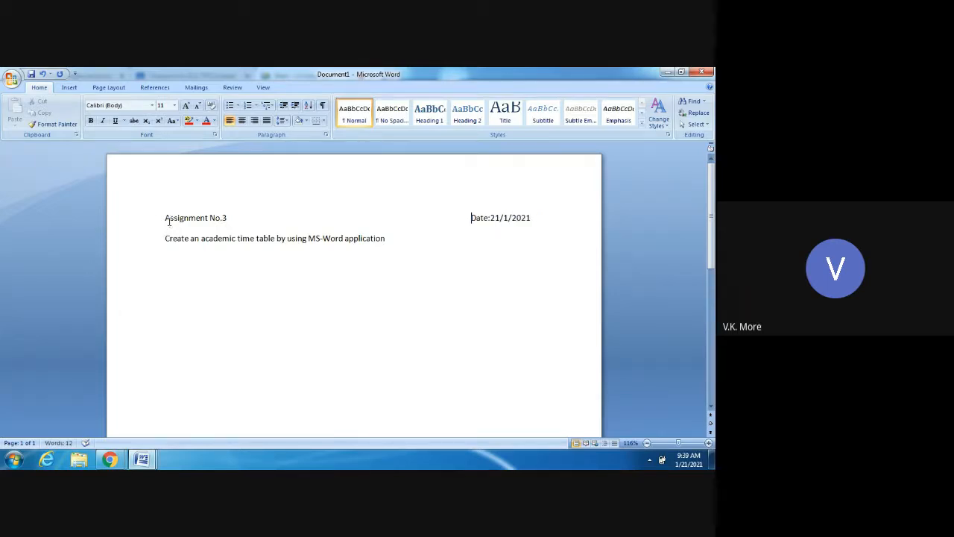
# - Try to centre the Assignment No.3 text
pyautogui.moveTo(166, 218); pyautogui.dragTo(263, 217)
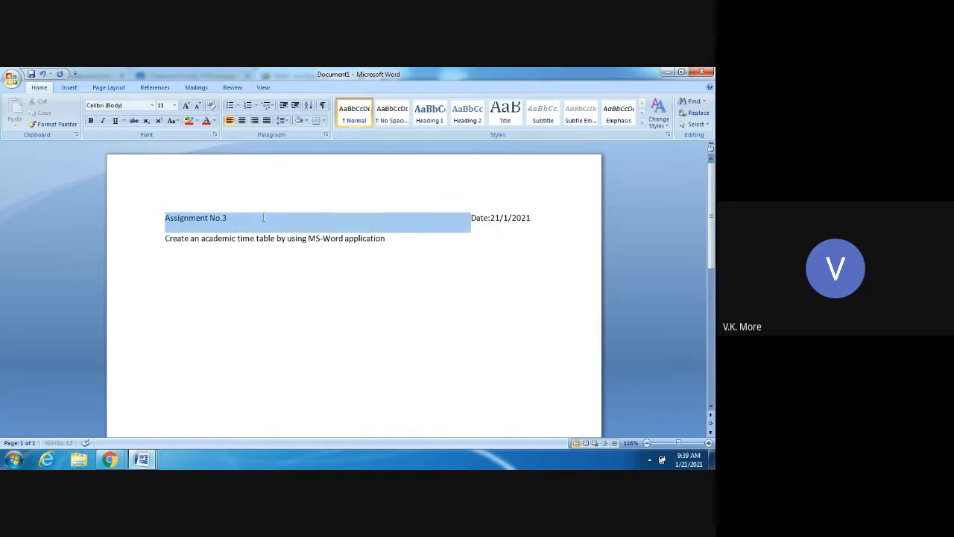
pyautogui.click(243, 121)
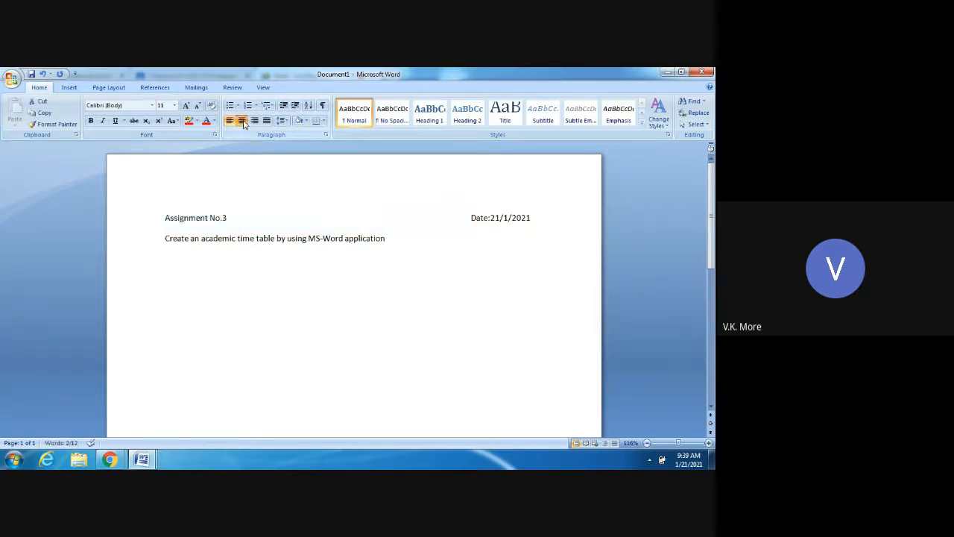
pyautogui.click(242, 121)
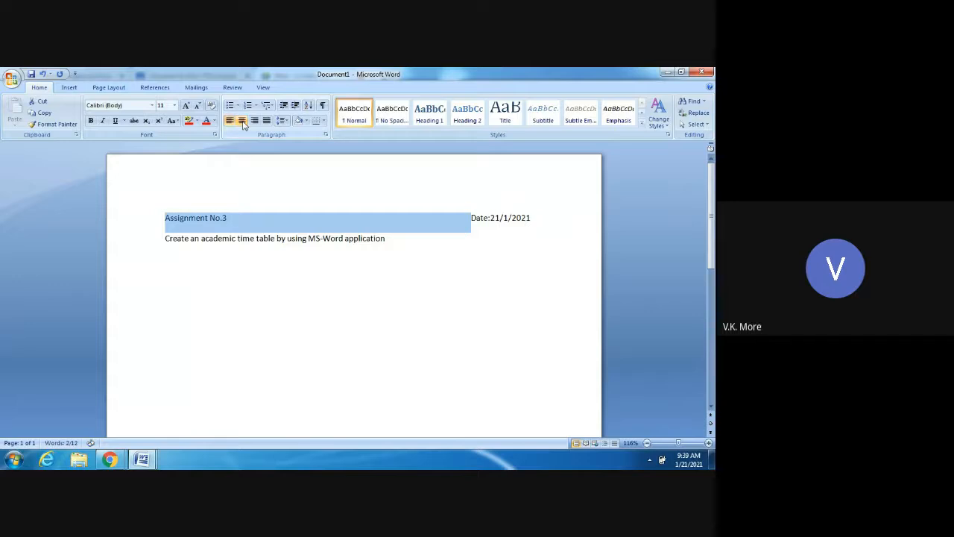
pyautogui.click(260, 324)
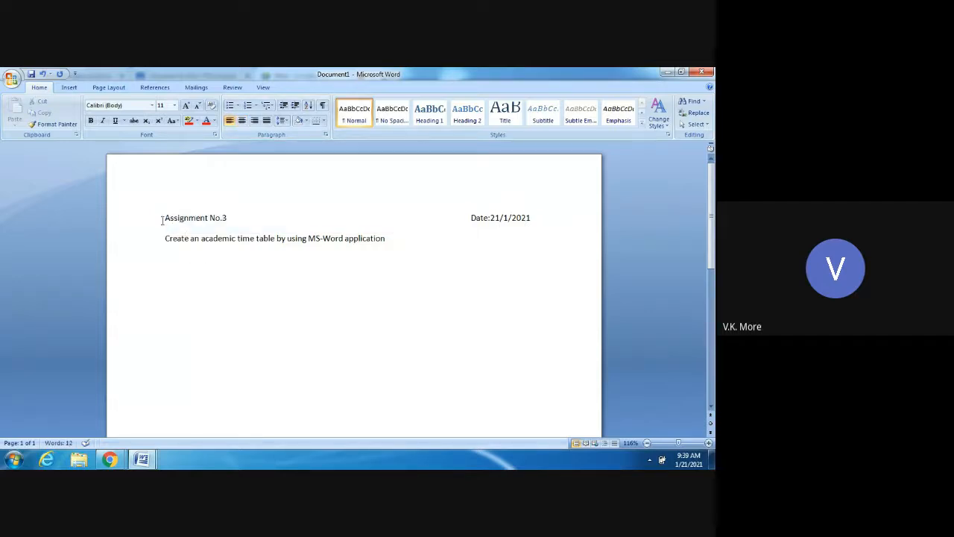
# - Set both text lines to the Calibri body font at size 12
pyautogui.moveTo(163, 221); pyautogui.dragTo(455, 241)
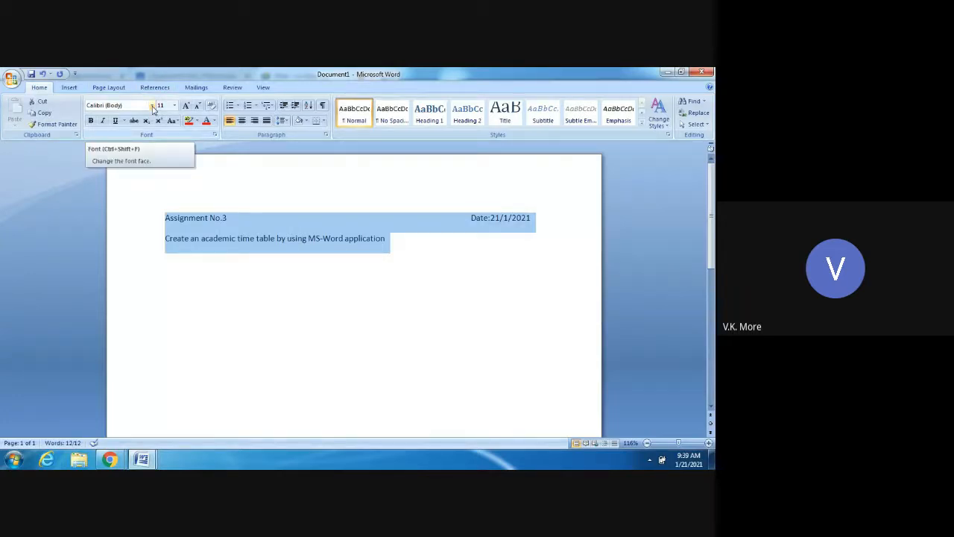
pyautogui.click(153, 107)
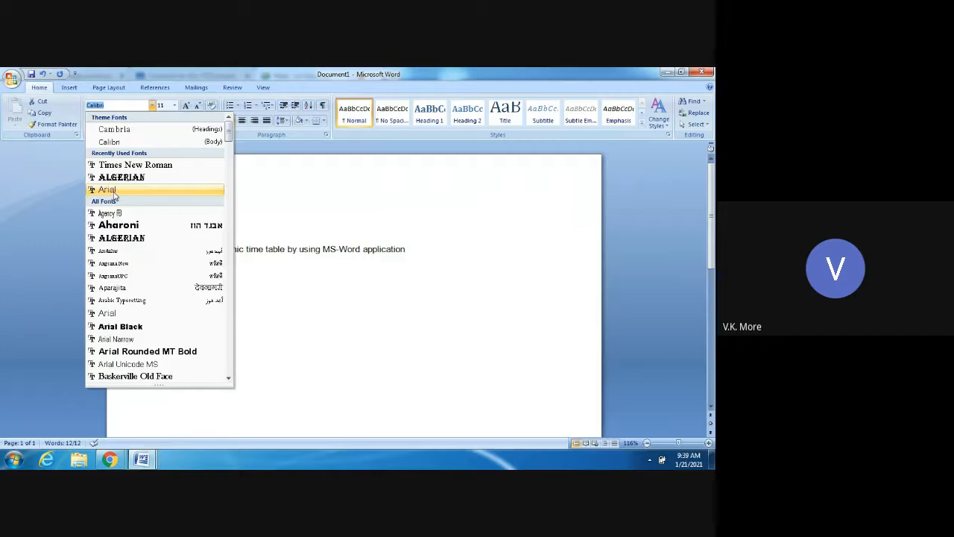
pyautogui.click(108, 141)
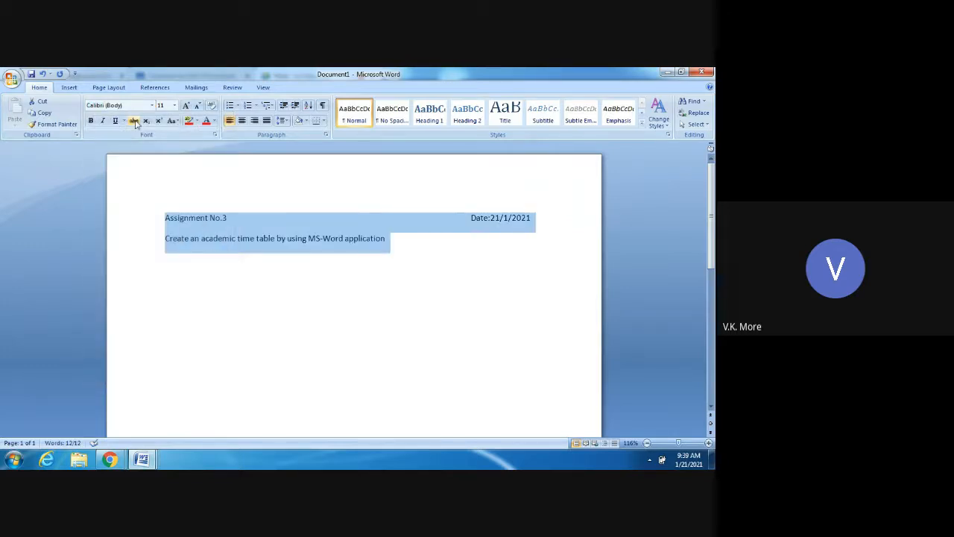
pyautogui.click(186, 106)
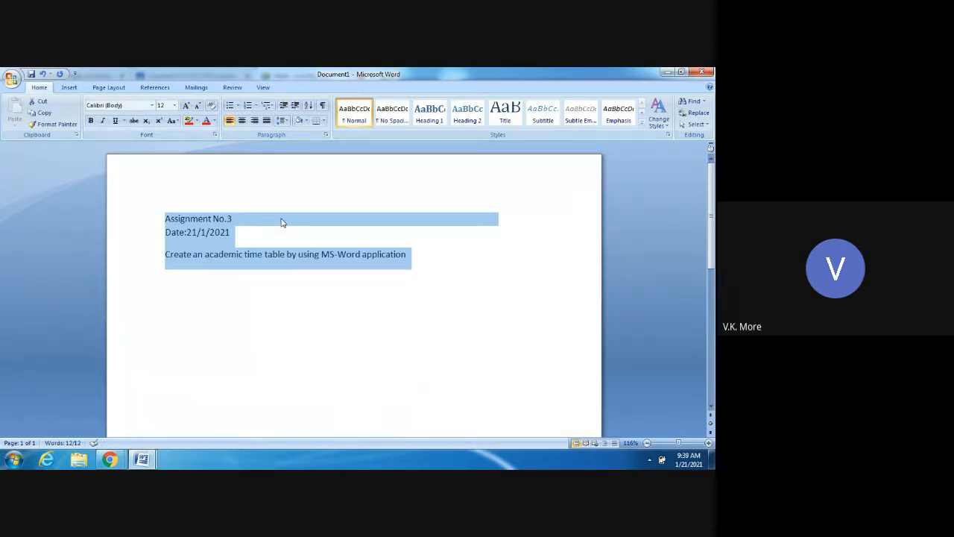
# - Move the wrapped date back up to the end of the Assignment No.3 line, keeping it as "Date:21/1/2021"
pyautogui.click(147, 244)
pyautogui.click(165, 236)
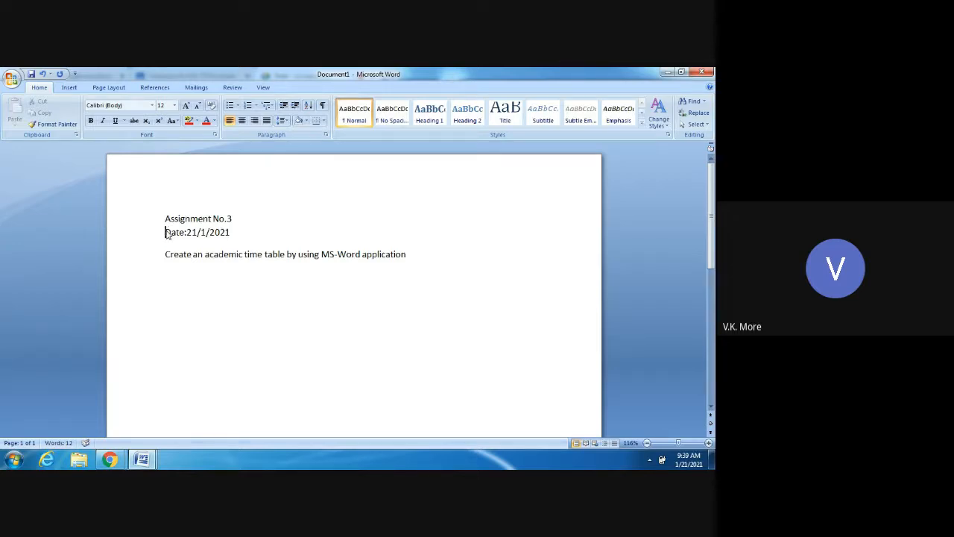
pyautogui.press('Delete')
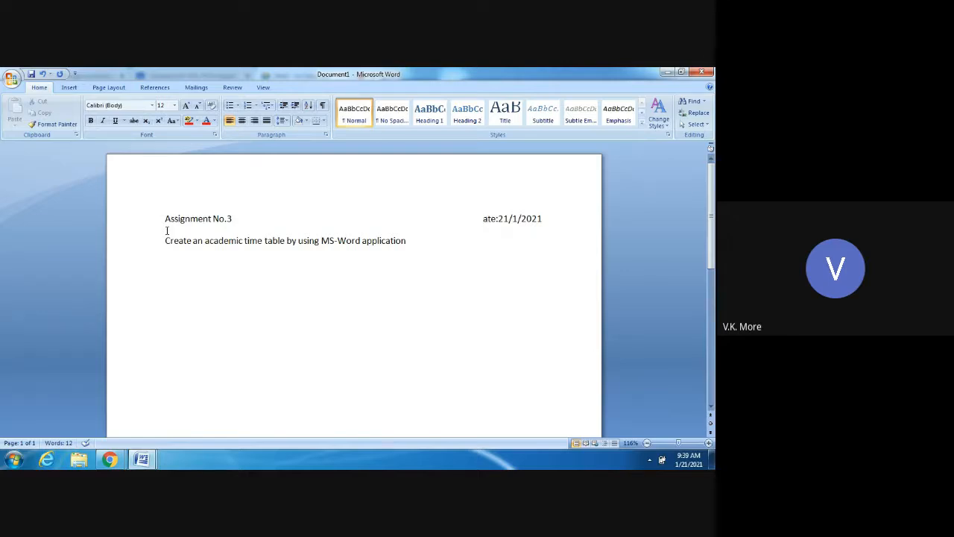
pyautogui.press('Return')
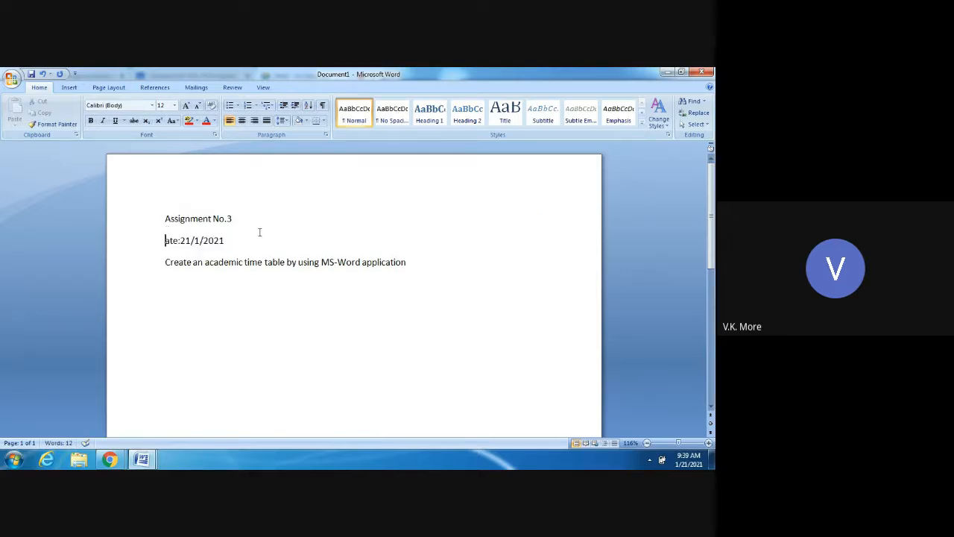
pyautogui.press('BackSpace')
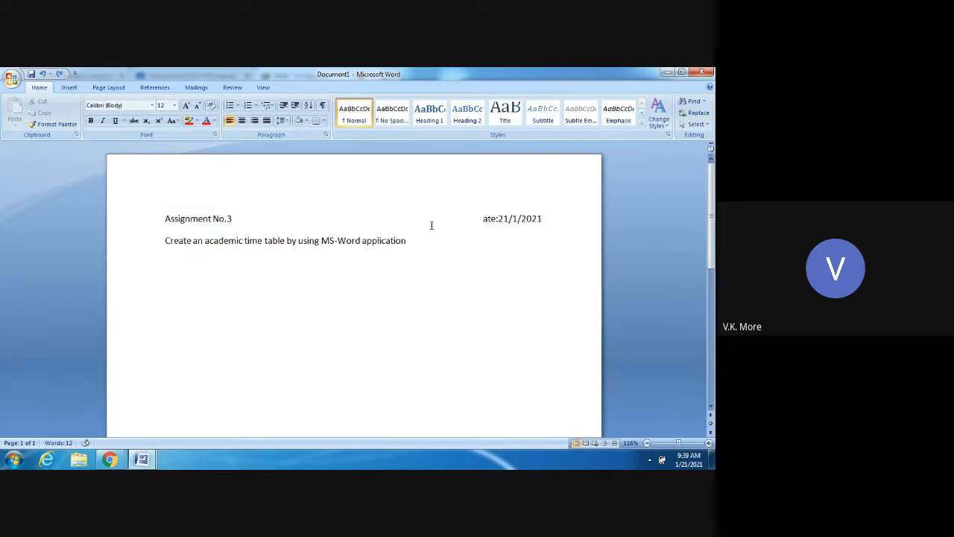
pyautogui.press('BackSpace')
pyautogui.press('BackSpace')
pyautogui.write('D')
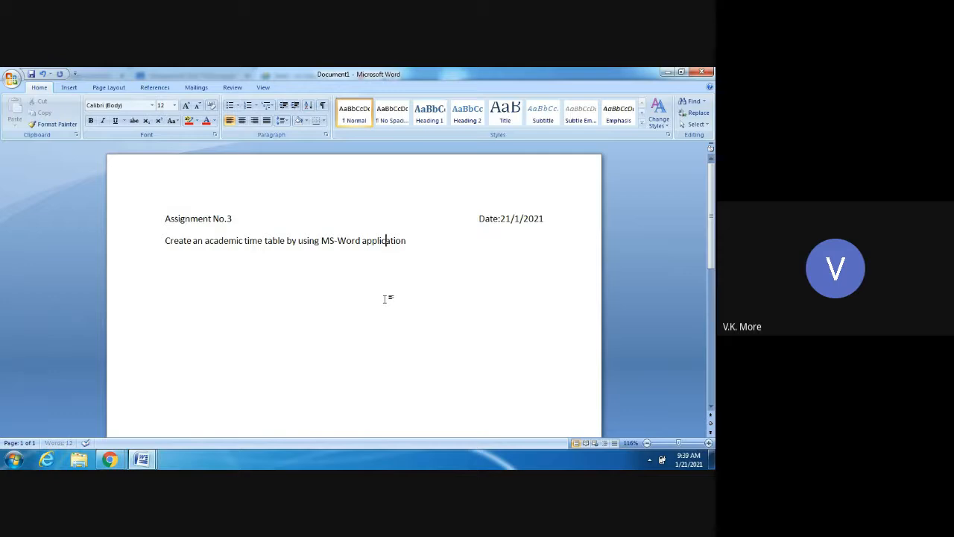
# - Insert a table of 10 columns and 8 rows a few blank lines below the assignment description
pyautogui.click(443, 244)
pyautogui.press('Return')
pyautogui.press('Return')
pyautogui.press('Return')
pyautogui.click(69, 88)
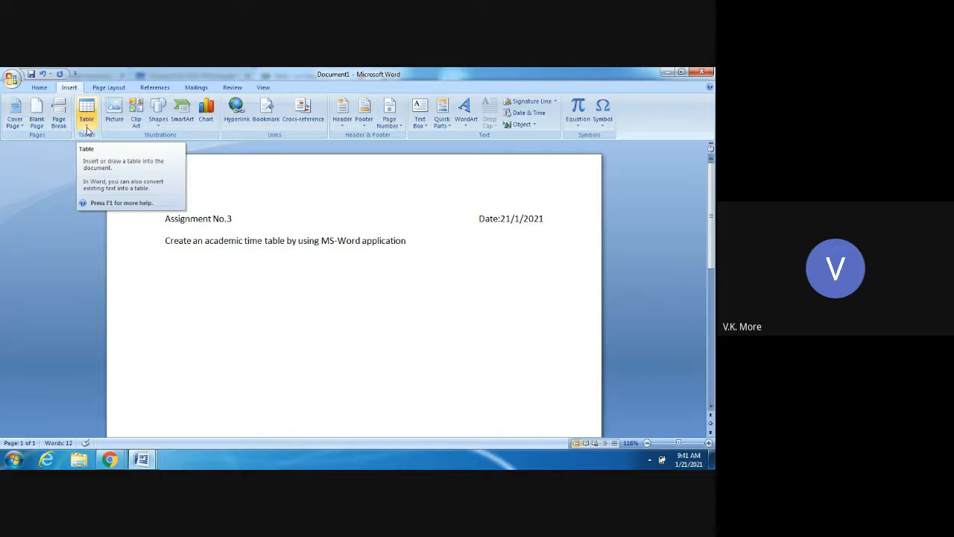
pyautogui.click(88, 131)
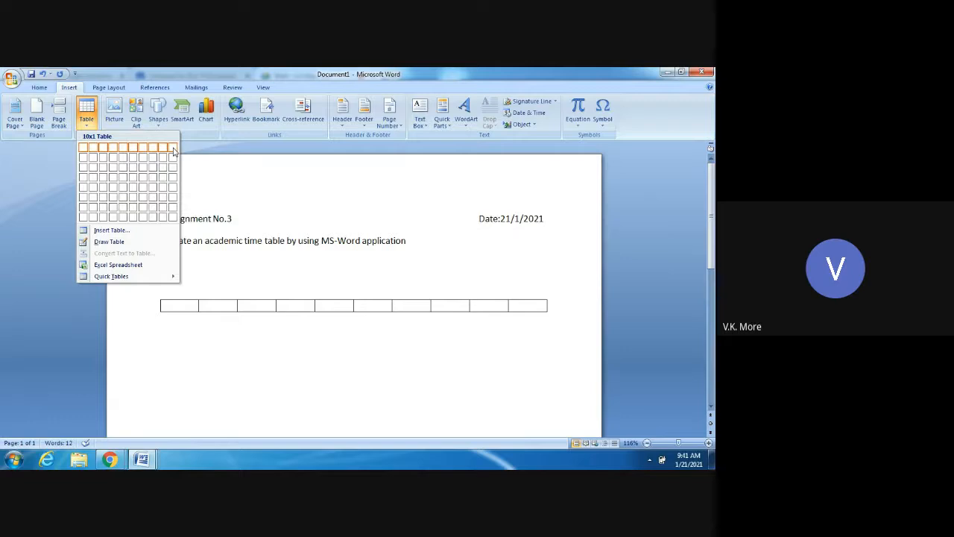
pyautogui.click(172, 216)
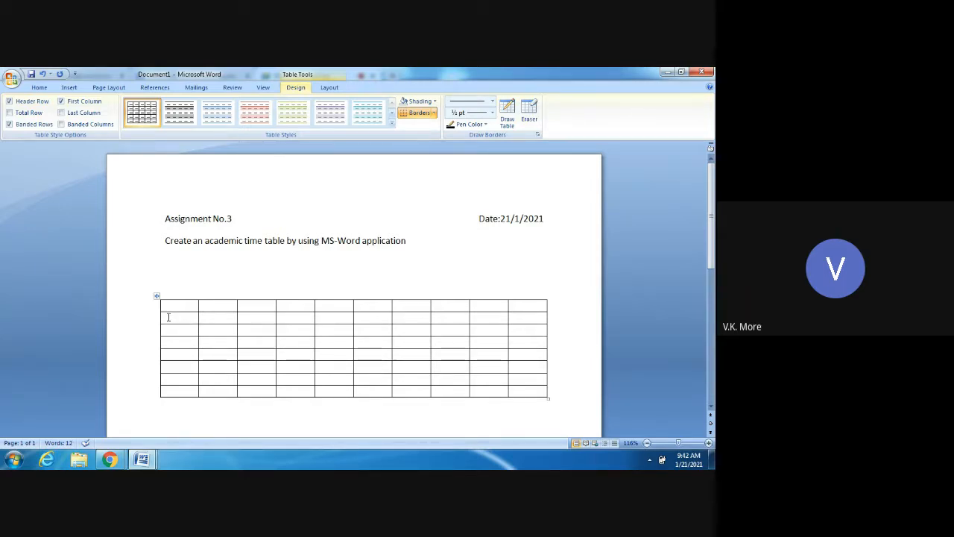
# - Enter "Day\Time" in the first cell of the second row and widen the first column to fit it on one line
pyautogui.write('Da')
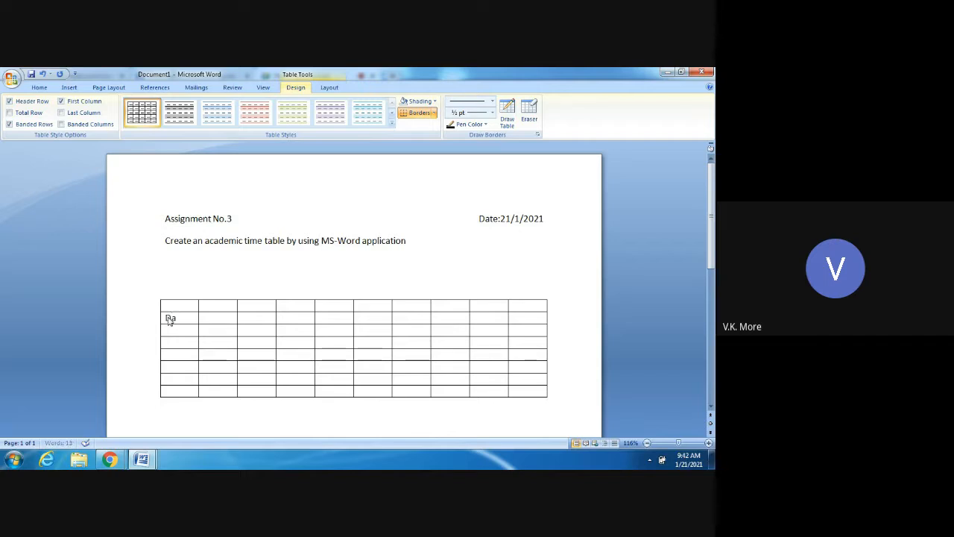
pyautogui.write('y')
pyautogui.click(210, 305)
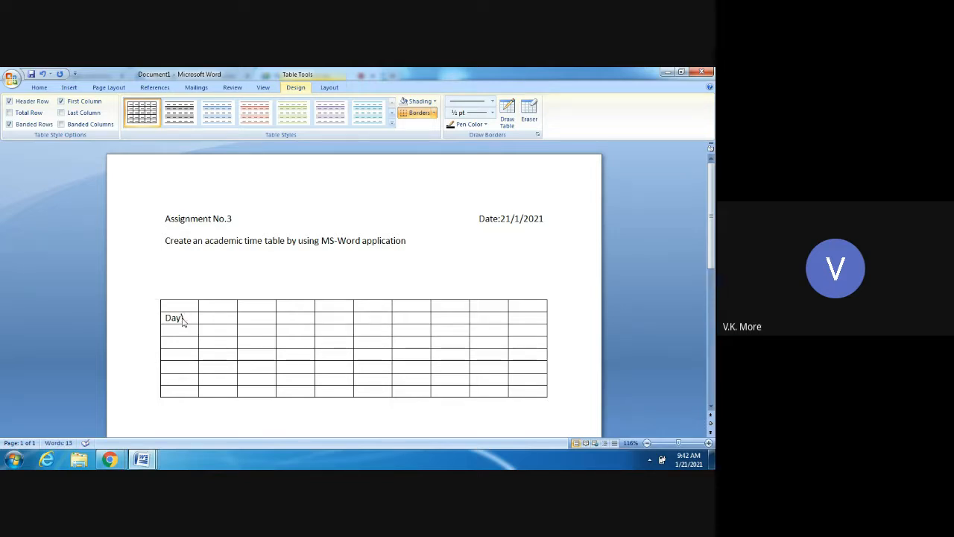
pyautogui.write('Time')
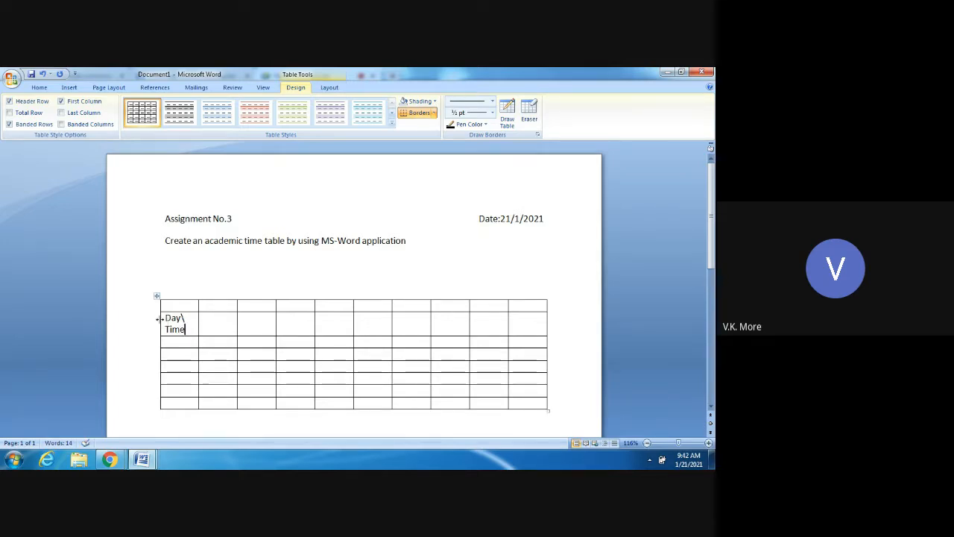
pyautogui.moveTo(159, 318); pyautogui.dragTo(146, 317)
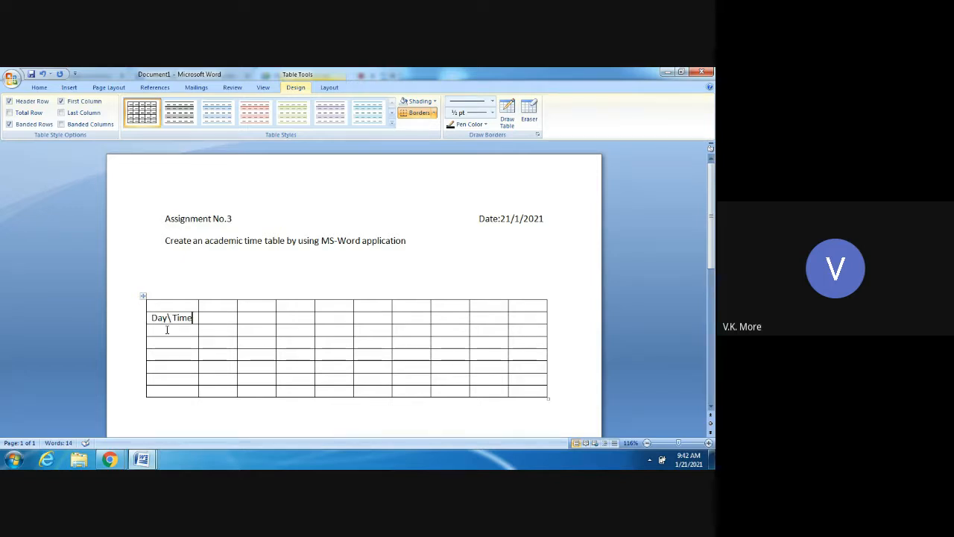
# - Fill the first column below Day\Time with the weekdays Monday through Saturday, one per row
pyautogui.write('Monday')
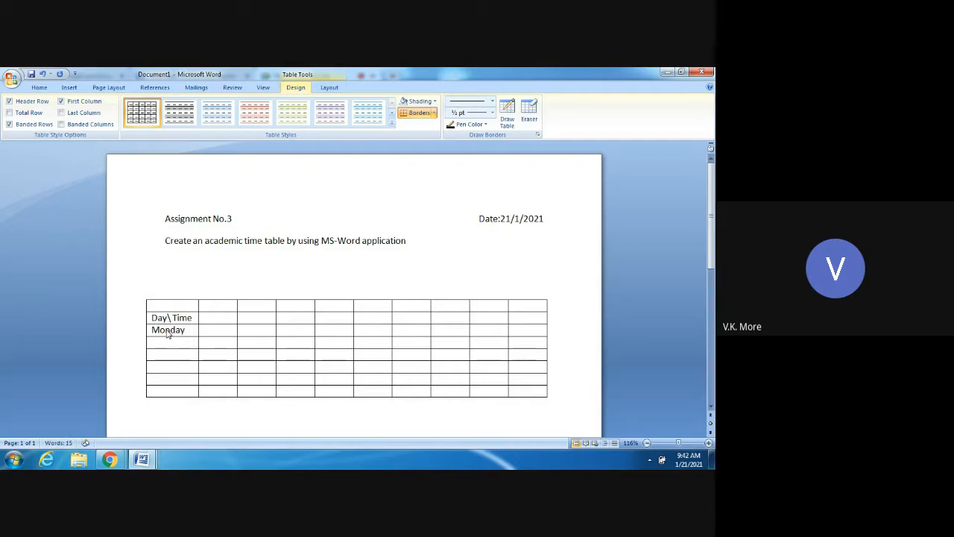
pyautogui.press('Down')
pyautogui.write('Tuesday')
pyautogui.press('Down')
pyautogui.write('Wednesday')
pyautogui.press('Down')
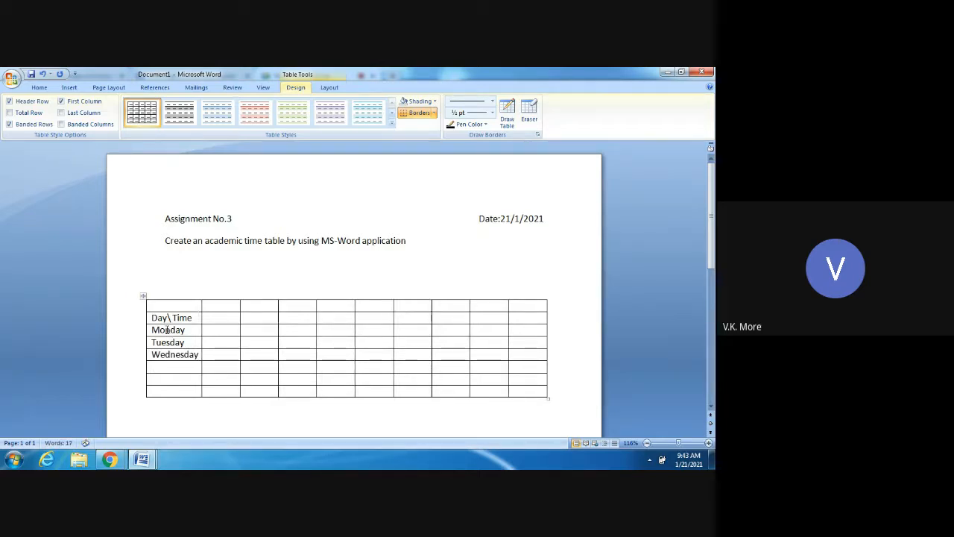
pyautogui.write('Thursday')
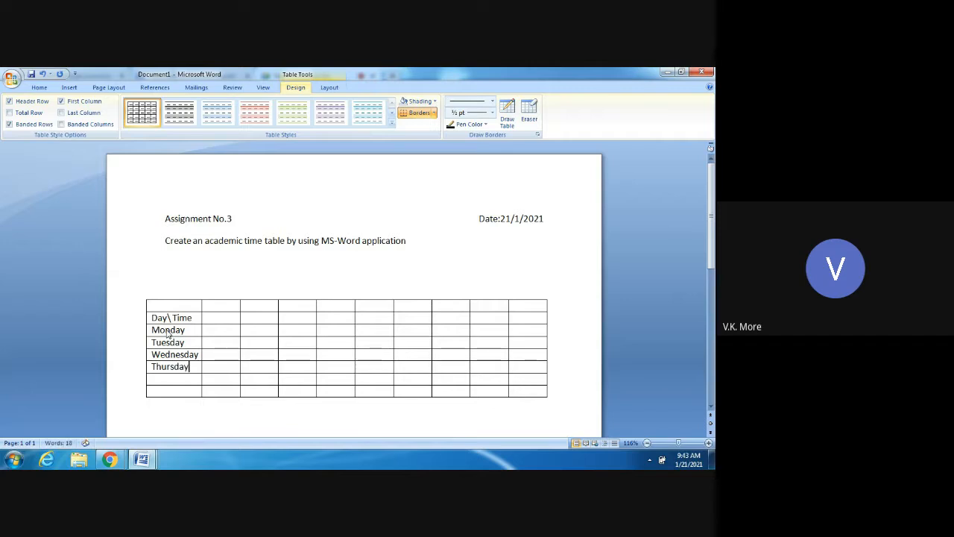
pyautogui.press('Down')
pyautogui.write('Friday')
pyautogui.press('Down')
pyautogui.write('Sat')
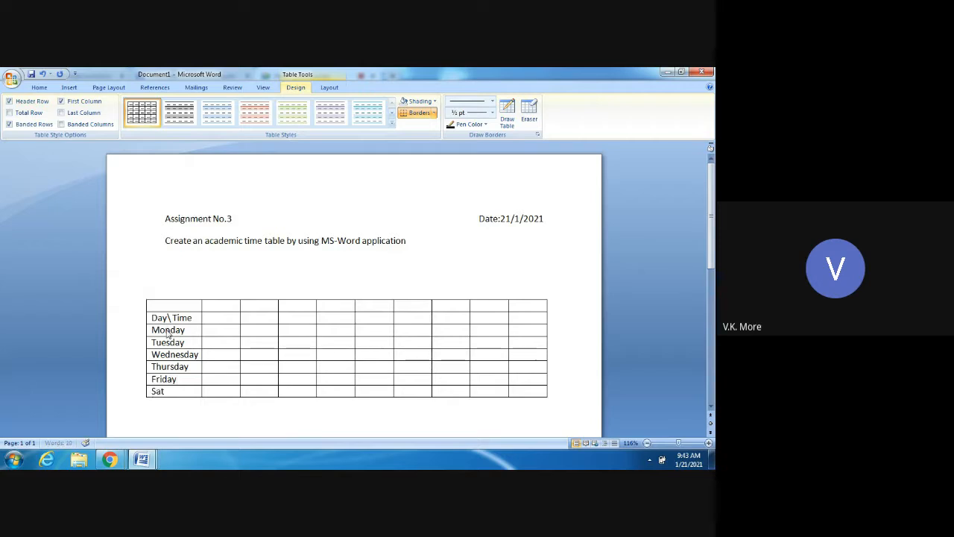
pyautogui.write('urday')
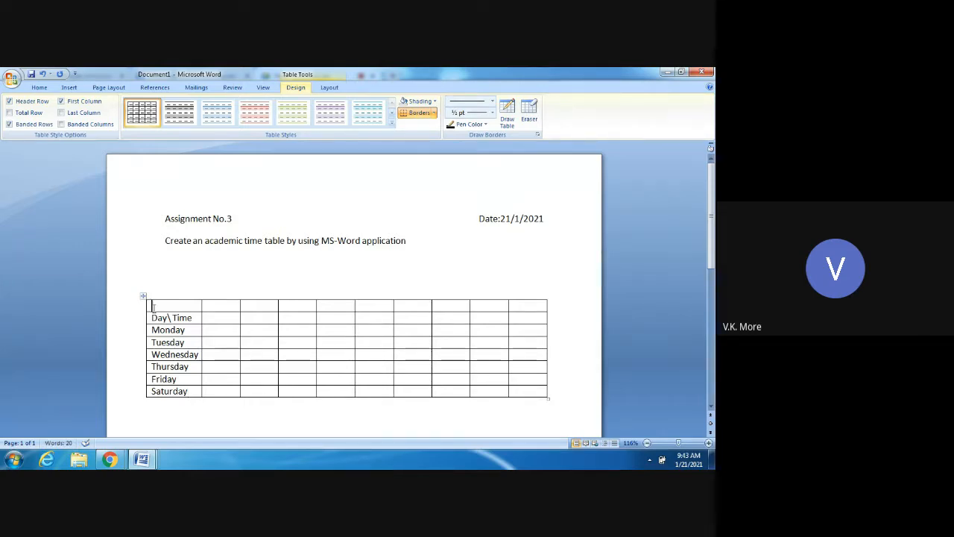
# - Enter the time slot "9.30 to 10.30" in the cell beside Day\Time
pyautogui.moveTo(152, 306); pyautogui.dragTo(530, 311)
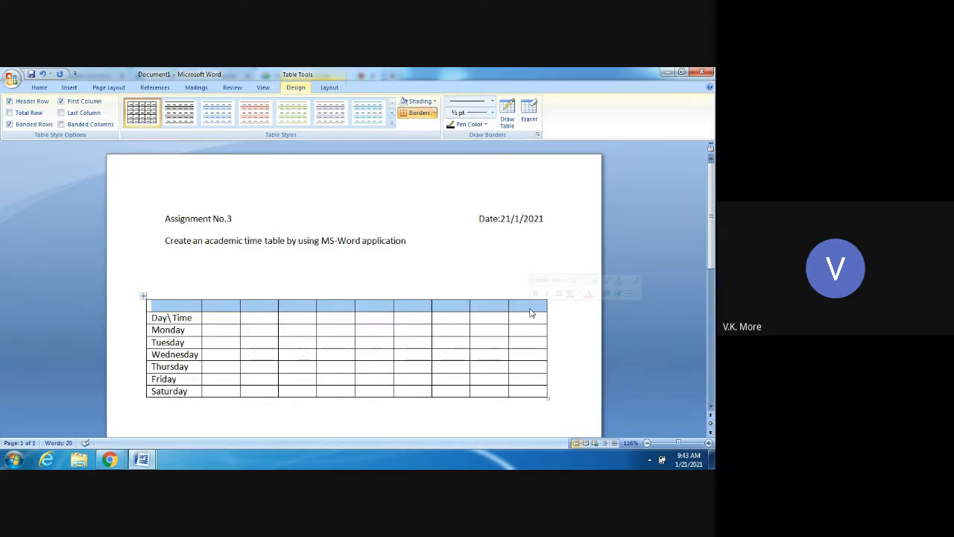
pyautogui.click(217, 321)
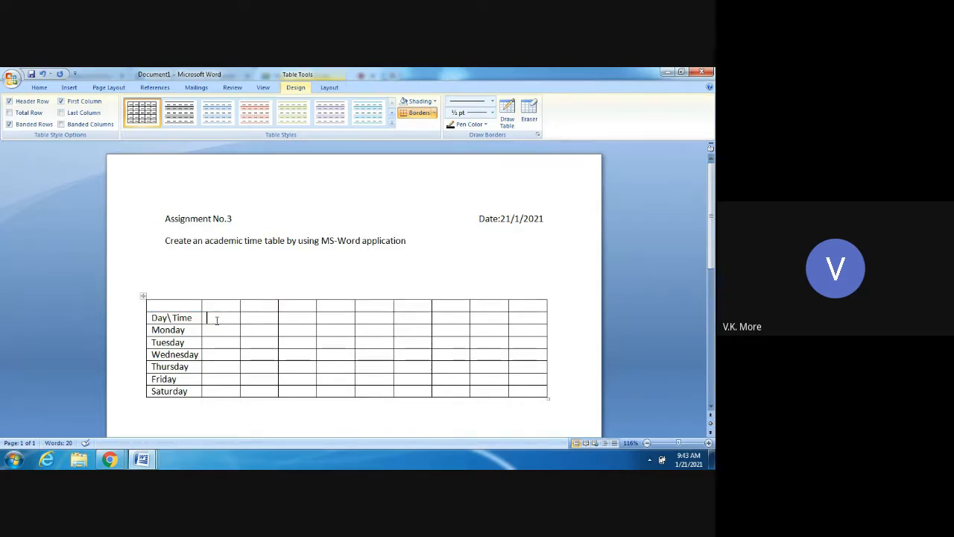
pyautogui.write('9.30 t')
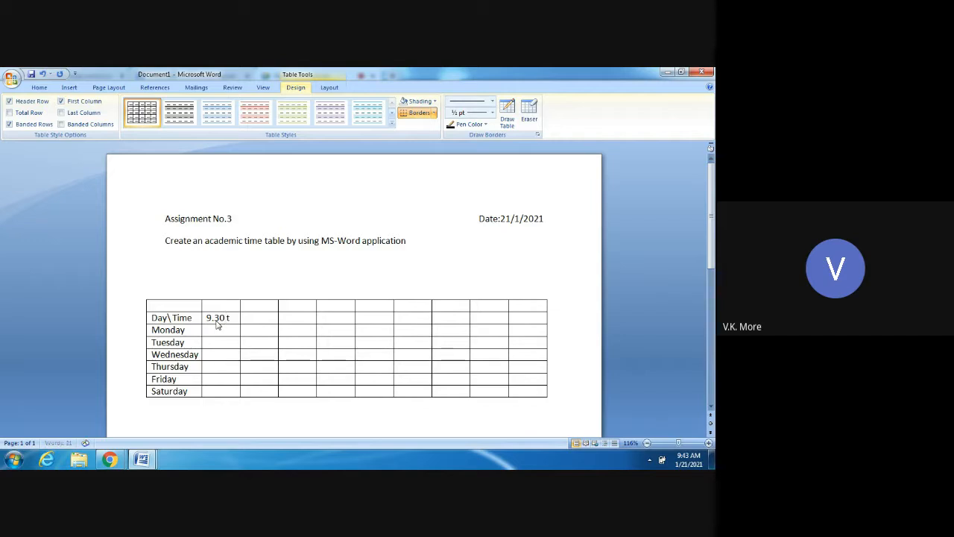
pyautogui.write('o 10:3')
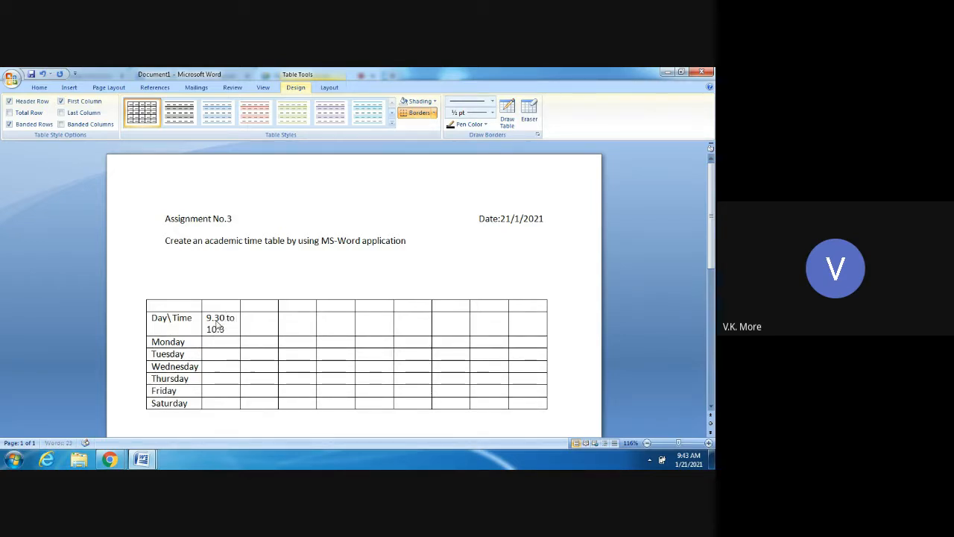
pyautogui.write('0')
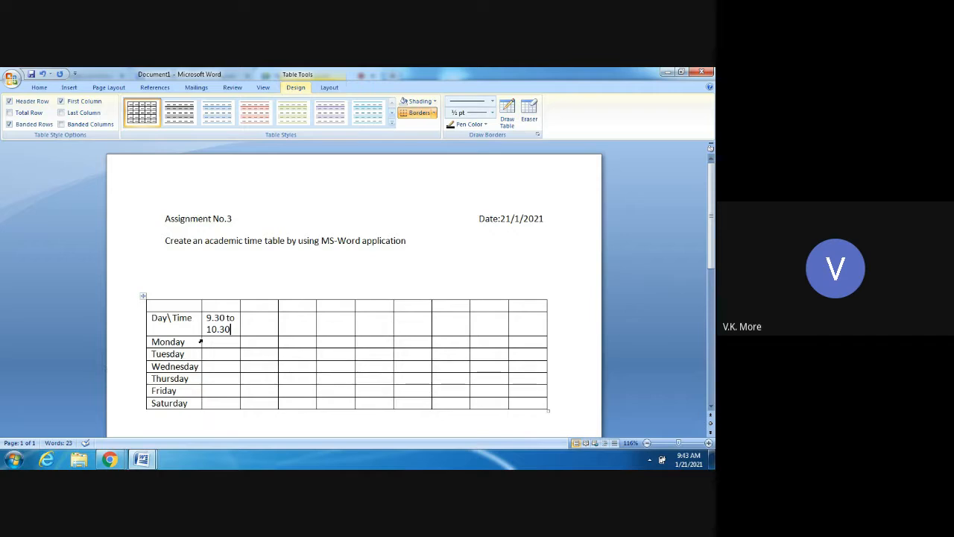
# - Enter the time slot "10.30am to 11.45am" in the third cell of the Day\Time row, with both am suffixes in lowercase
pyautogui.click(257, 322)
pyautogui.write('10')
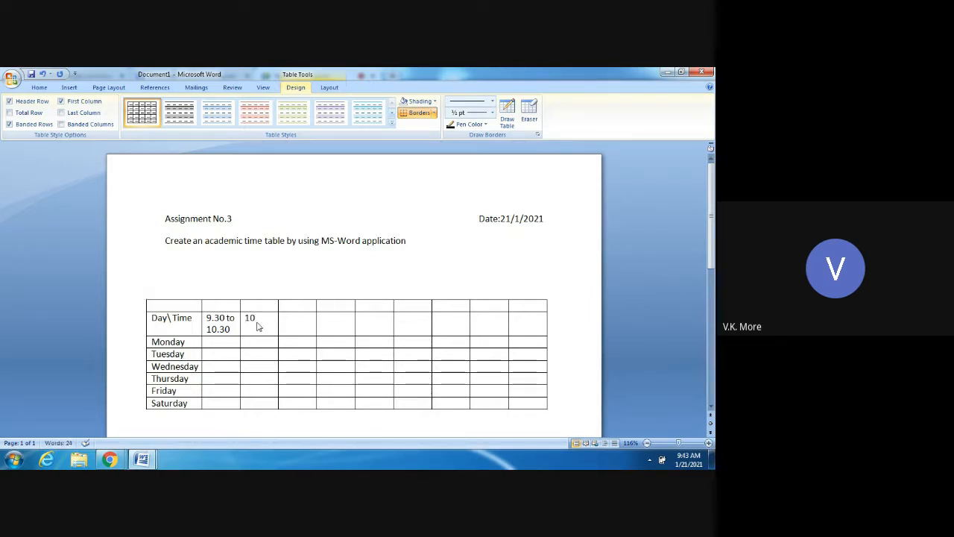
pyautogui.write('.30.')
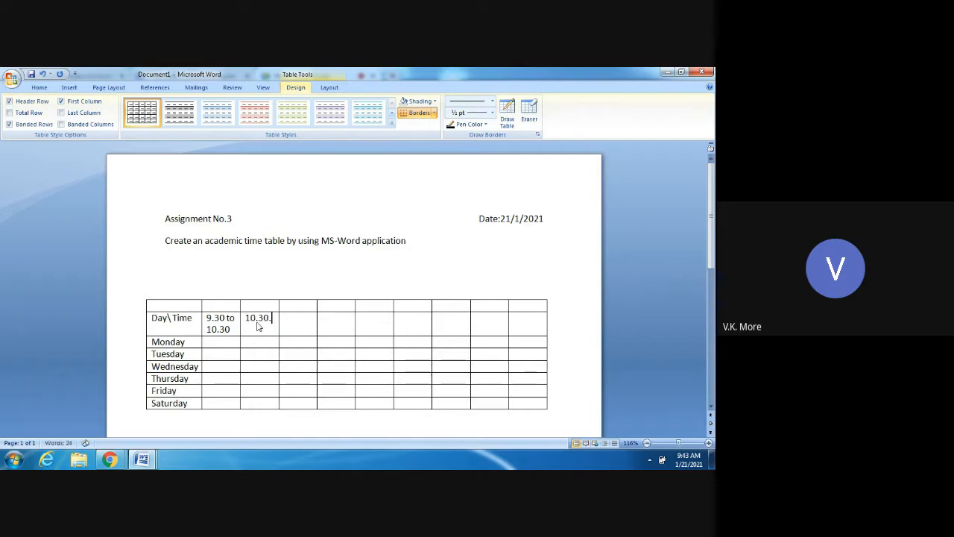
pyautogui.write('11.45')
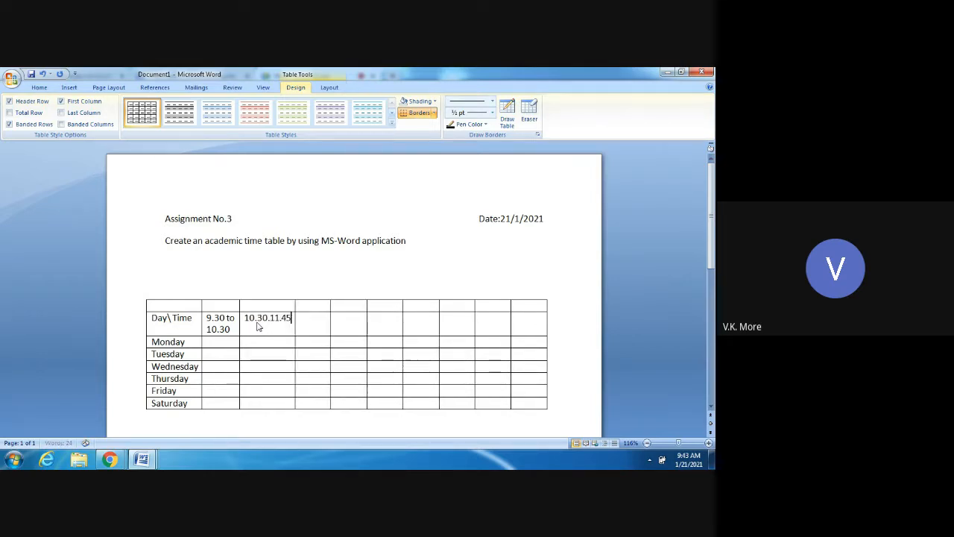
pyautogui.write('AM')
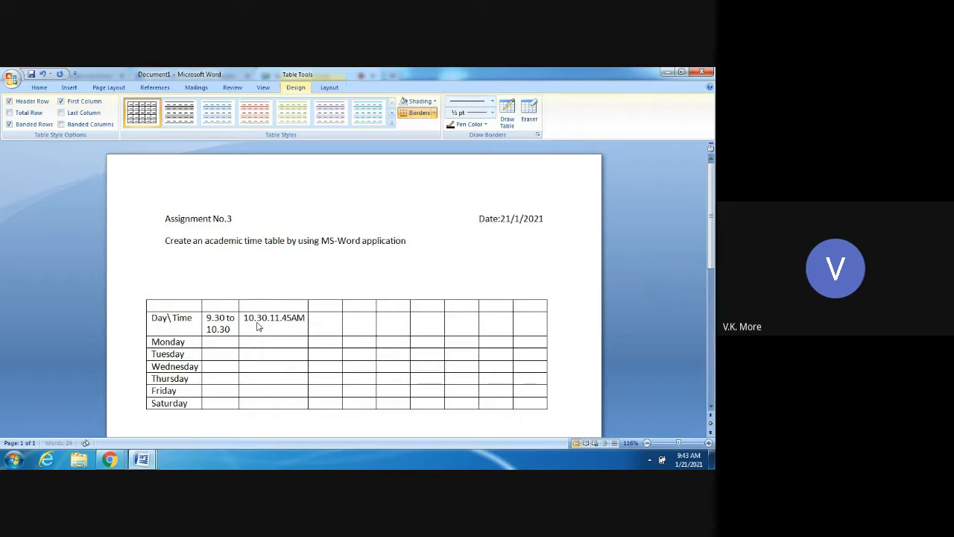
pyautogui.press('BackSpace')
pyautogui.press('BackSpace')
pyautogui.write('am')
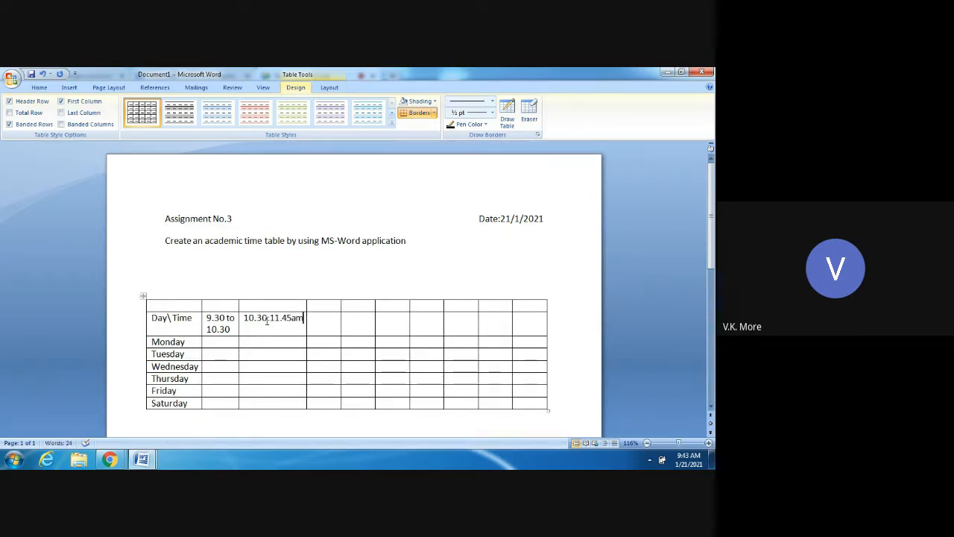
pyautogui.click(267, 318)
pyautogui.write('am')
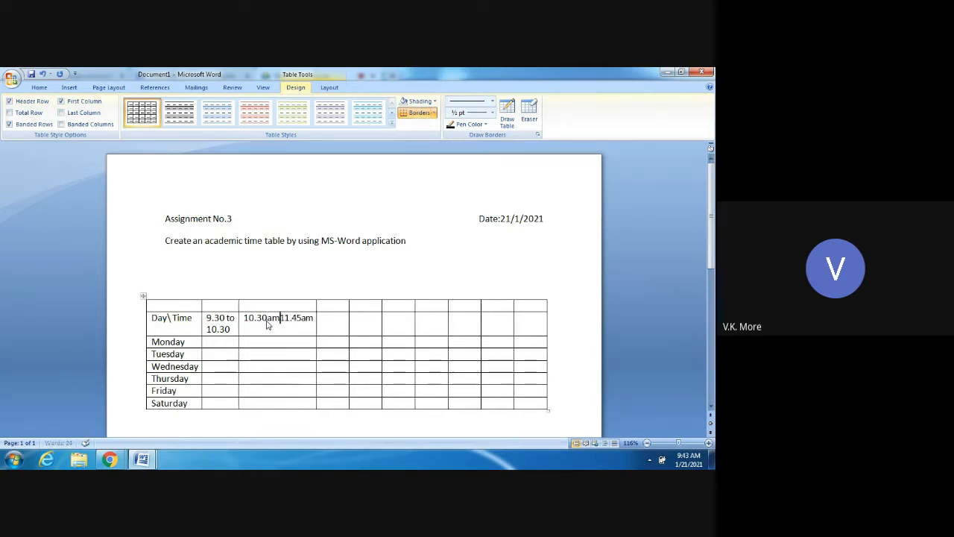
pyautogui.write(' to')
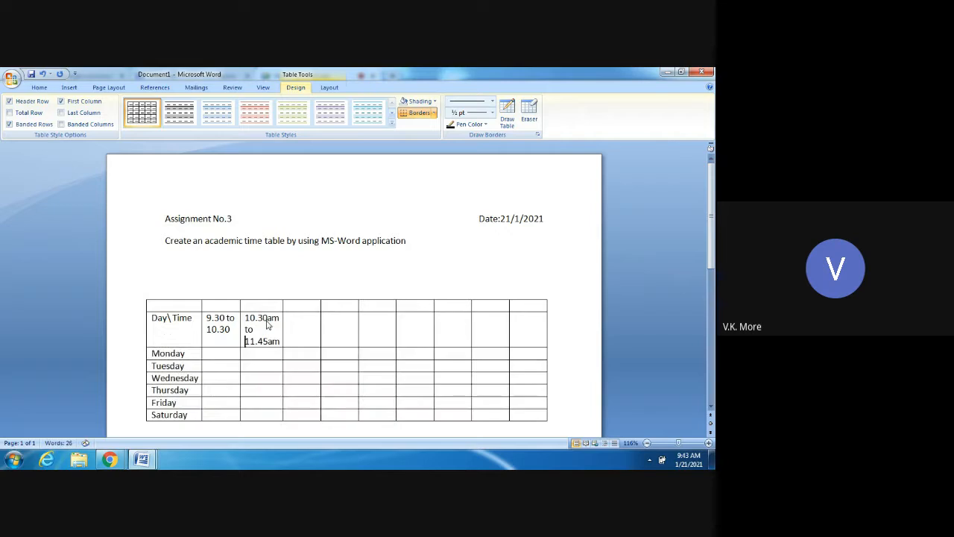
# - Add "am" to both times in the first time slot, making it "9.30am to 10.30am"
pyautogui.click(226, 318)
pyautogui.write('am')
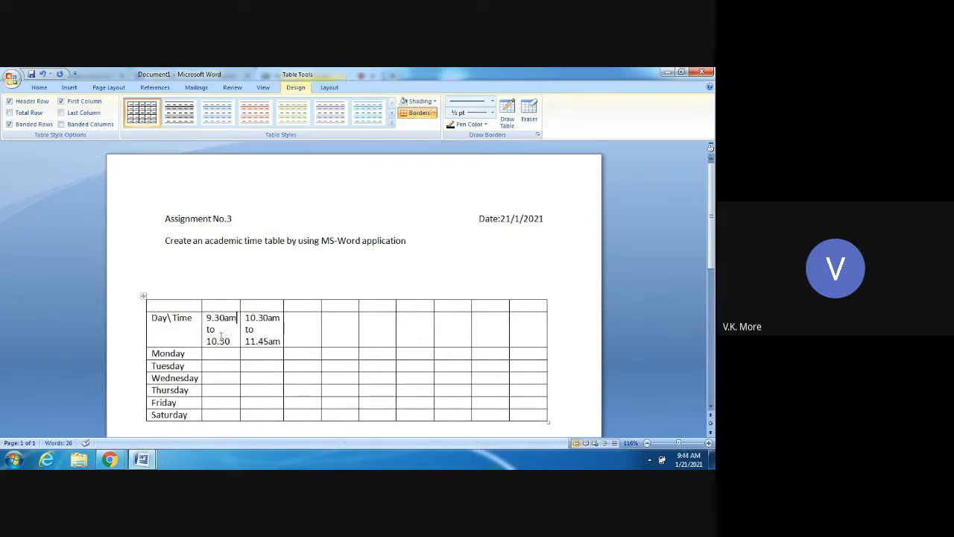
pyautogui.click(233, 340)
pyautogui.write('am')
# - Enter the time slot "11.15 am to 12.00 pm" in the fourth cell of the Day\Time row and place the cursor in the fifth
pyautogui.click(305, 317)
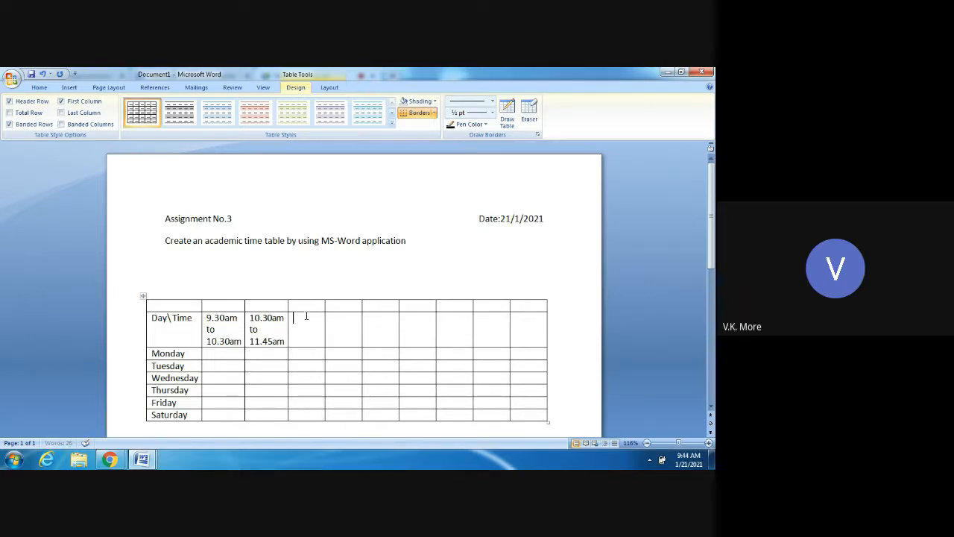
pyautogui.write('11.')
pyautogui.write('45')
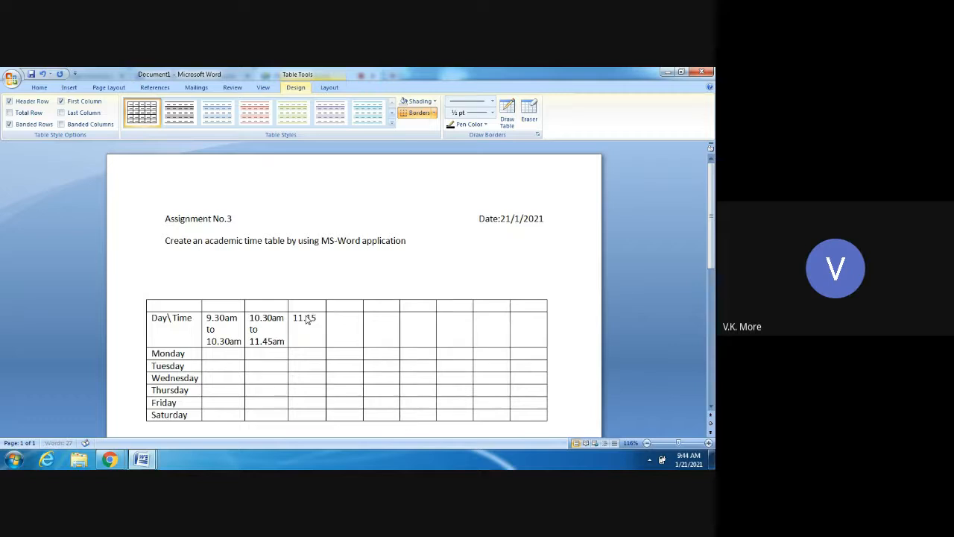
pyautogui.write(' am to 12.00 pm')
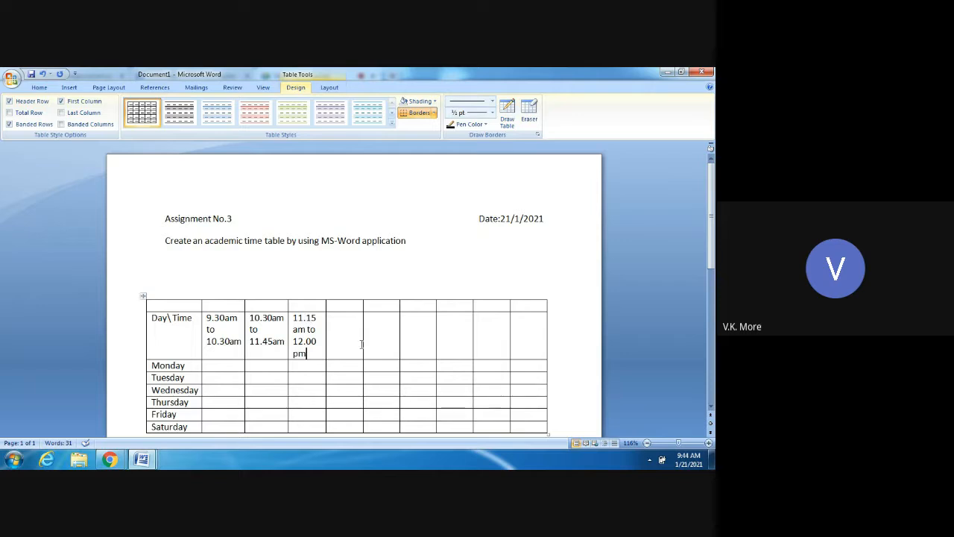
pyautogui.click(348, 330)
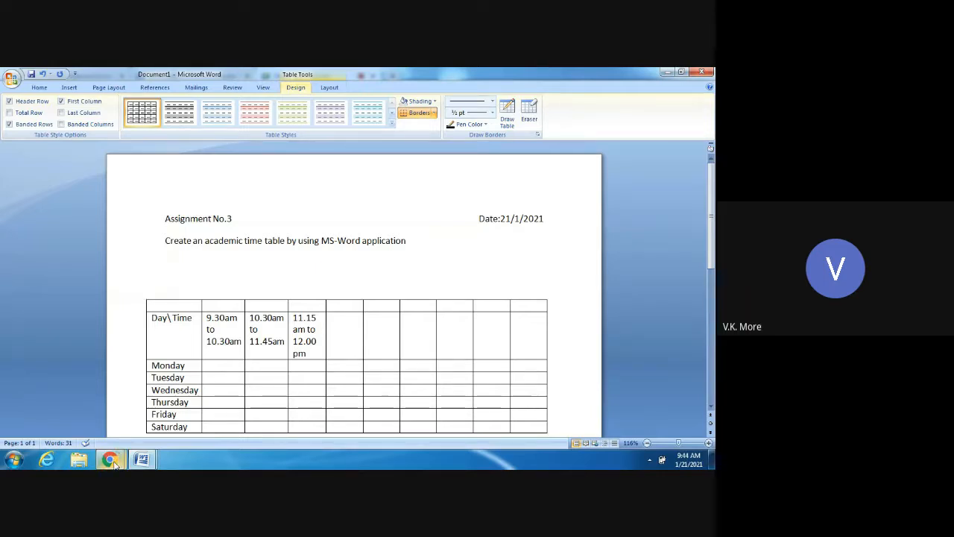
# - Switch to the Google Meet call in Chrome to check it, and return to the time table document in Word
pyautogui.moveTo(112, 459)
pyautogui.click(44, 417)
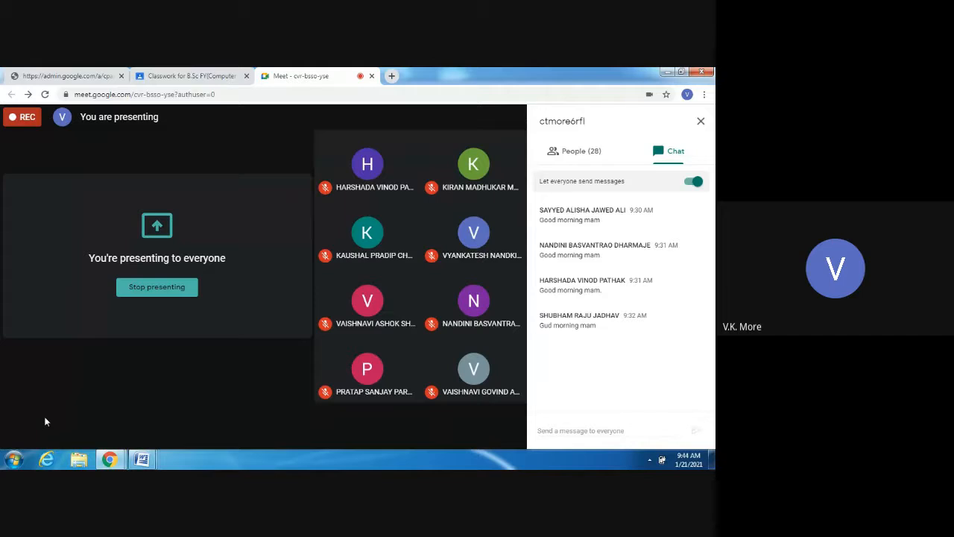
pyautogui.moveTo(141, 459)
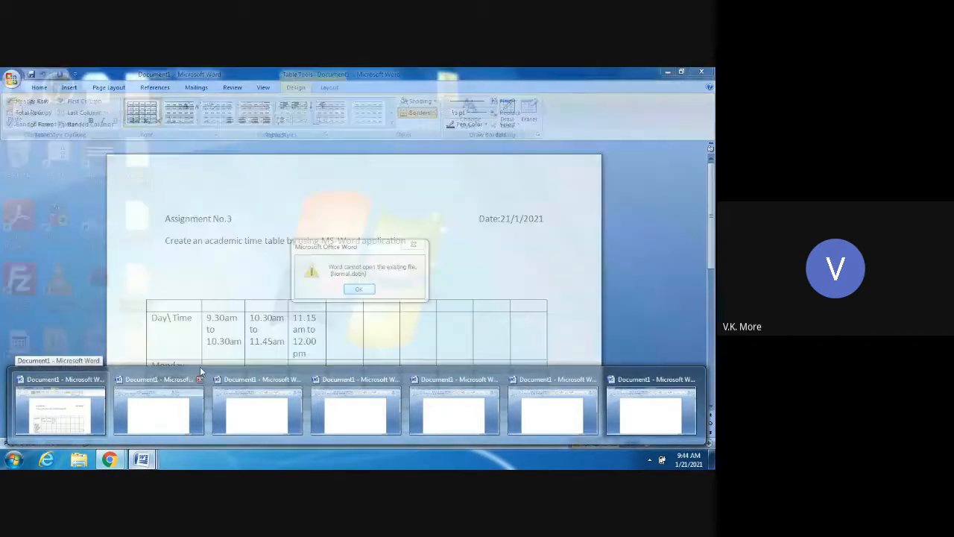
pyautogui.click(83, 408)
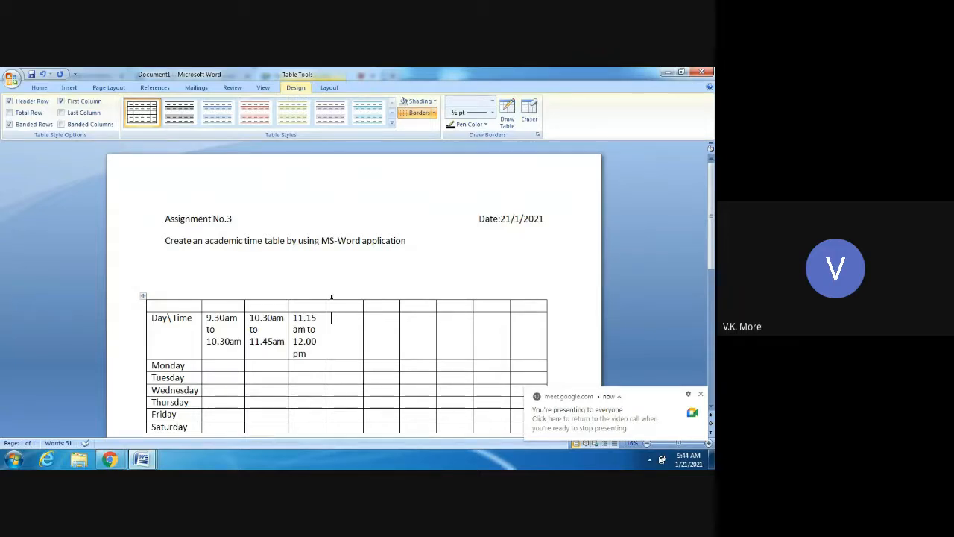
# - Enter the time slot "12.00 to 12.45 pm" in the fifth cell of the Day\Time row
pyautogui.write('12')
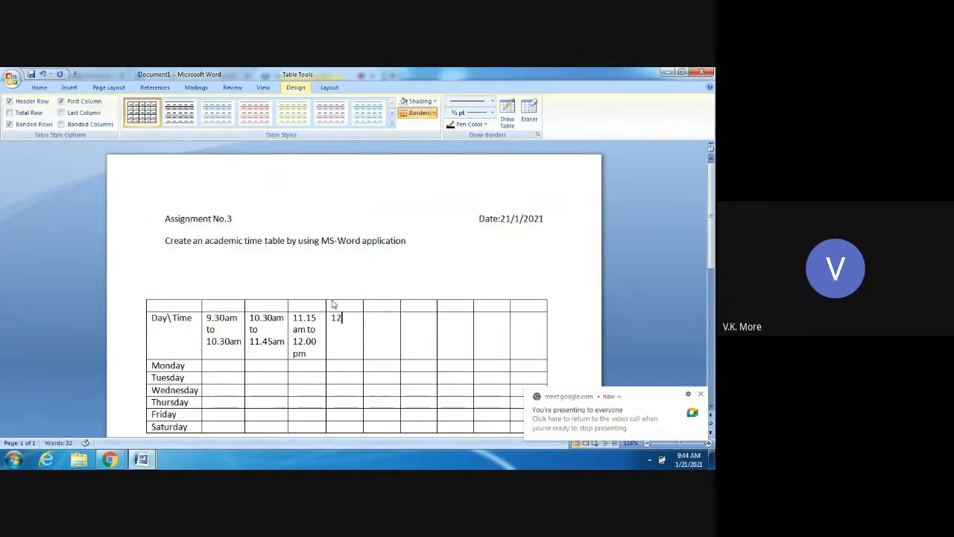
pyautogui.write('.00')
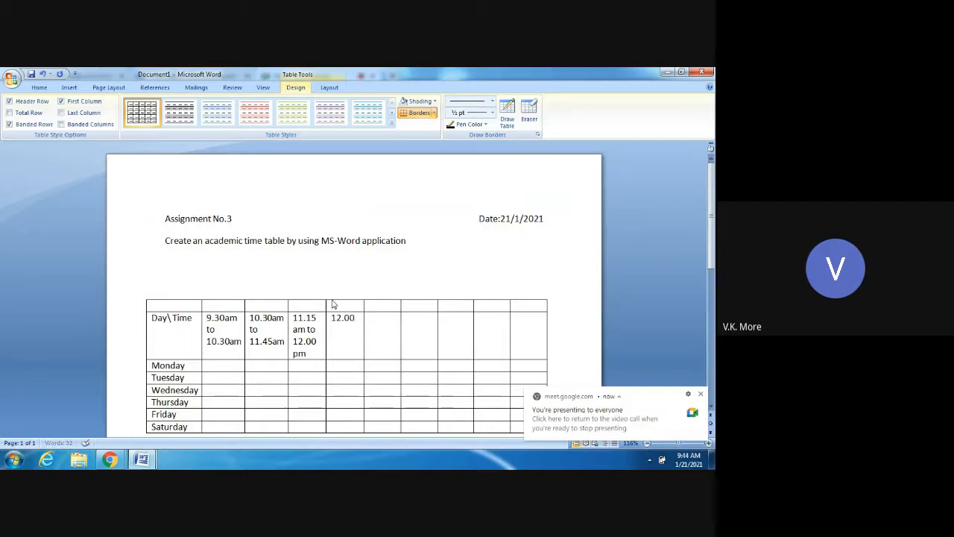
pyautogui.write(' to 12.45 pm')
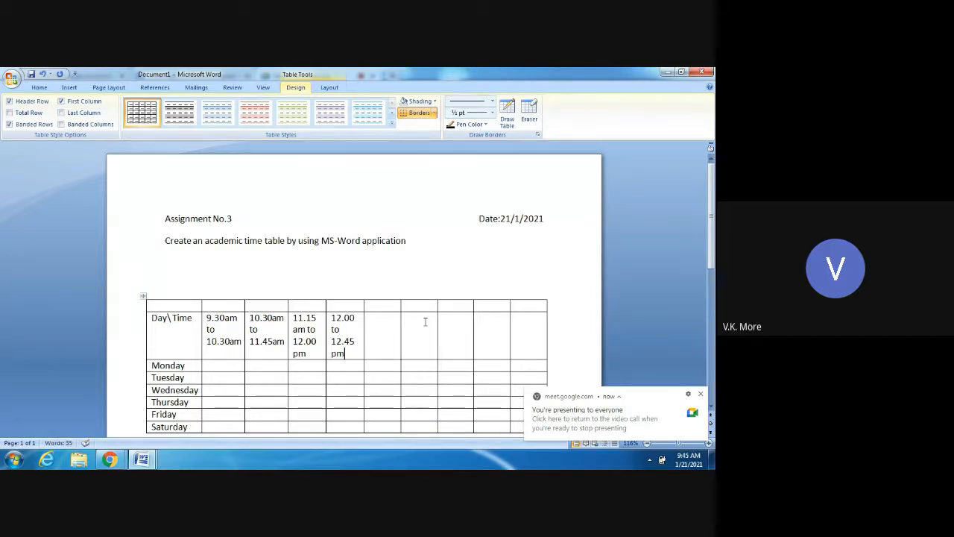
# - Enter "Break" in the sixth cell of the Day\Time row, with "12.45 pm to 1.30 pm" on a new line below it
pyautogui.click(378, 333)
pyautogui.write('Break')
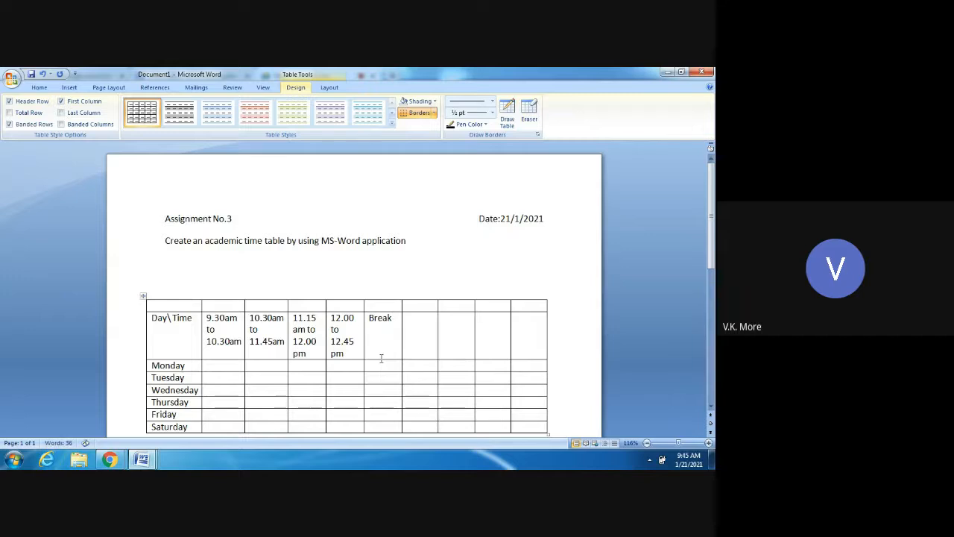
pyautogui.press('Return')
pyautogui.write('12.')
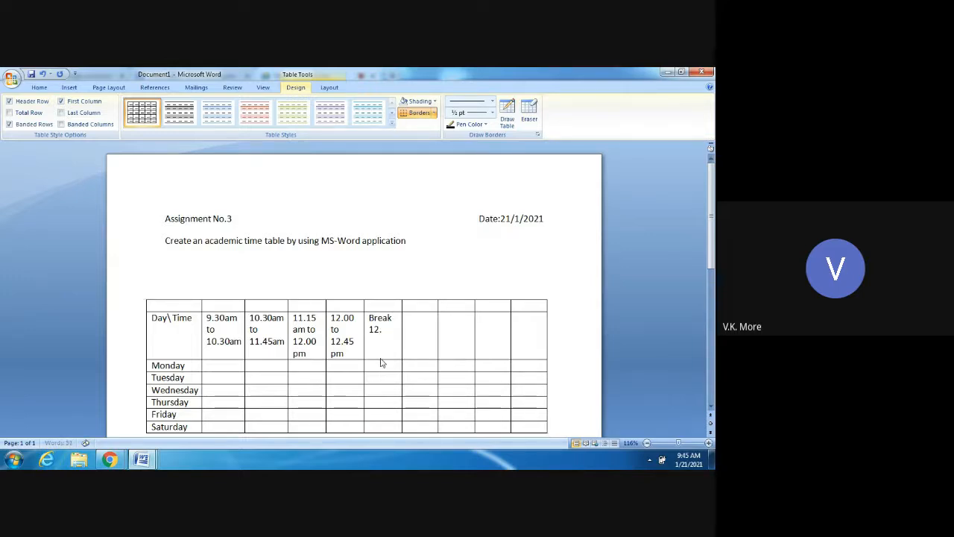
pyautogui.write('45 pm to 1.30 pm')
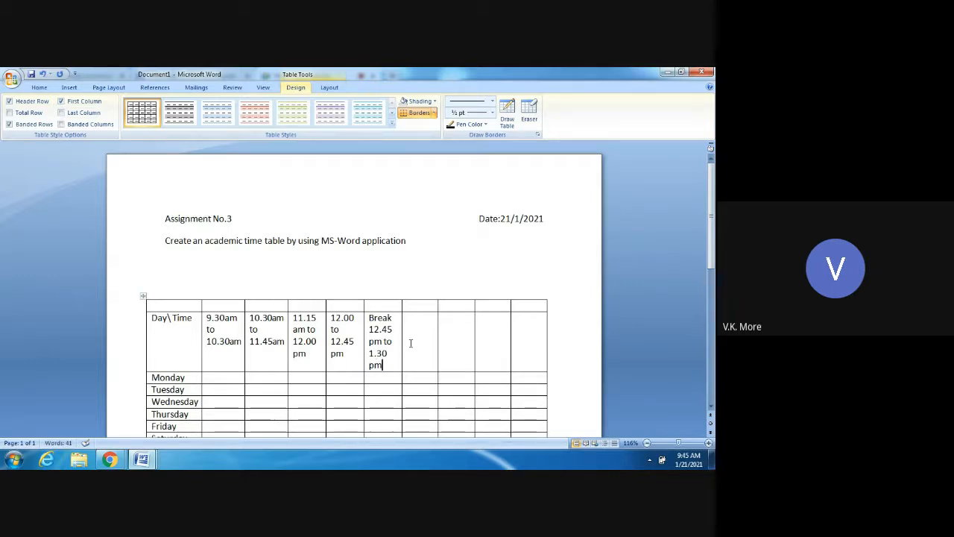
# - Enter the time slots "1.30 pm to 2.15 pm" and "2.15 pm to 3.00 pm" in the two cells after the Break cell
pyautogui.click(418, 341)
pyautogui.write('1.30 pm')
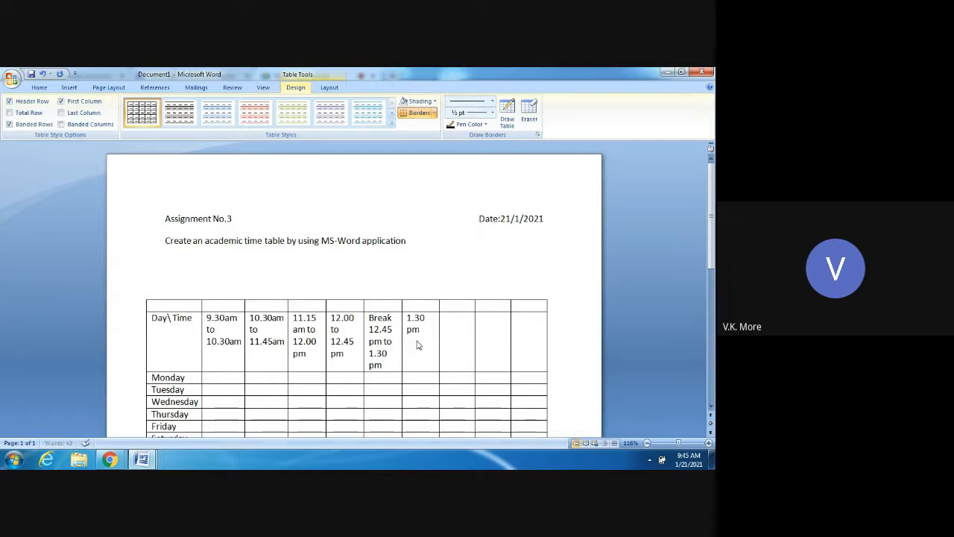
pyautogui.write(' to 2.15 pm')
pyautogui.click(457, 326)
pyautogui.write('2.15 pm')
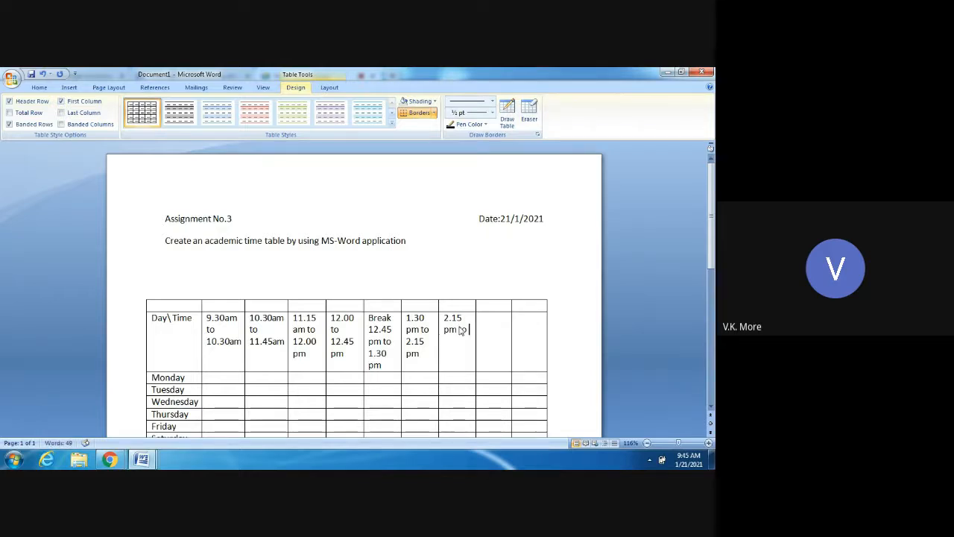
pyautogui.write(' to 3.00 pm')
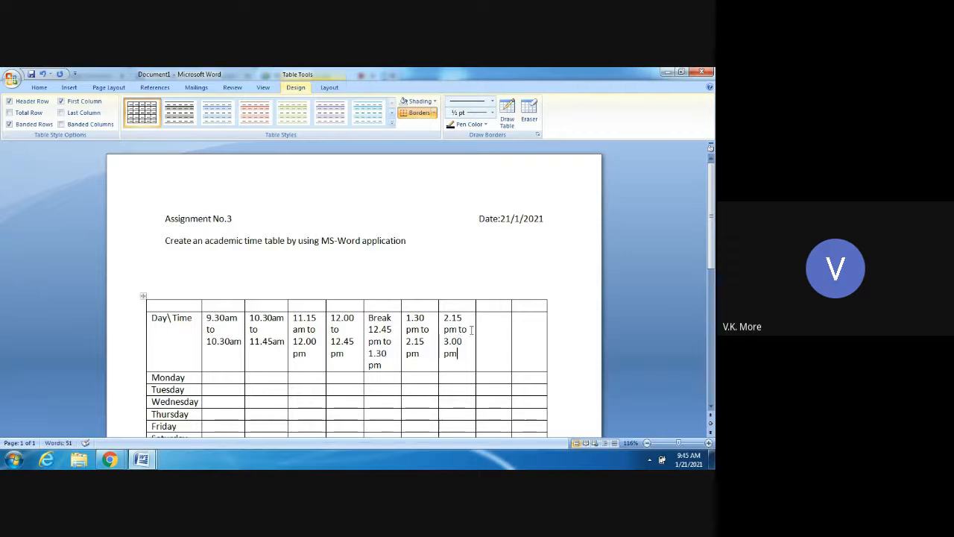
# - Fill the last two cells of the Day\Time row with the time slots "3.00 pm to 3.45 pm" and "3.45 pm to 4.00 pm"
pyautogui.click(483, 327)
pyautogui.write('3.0')
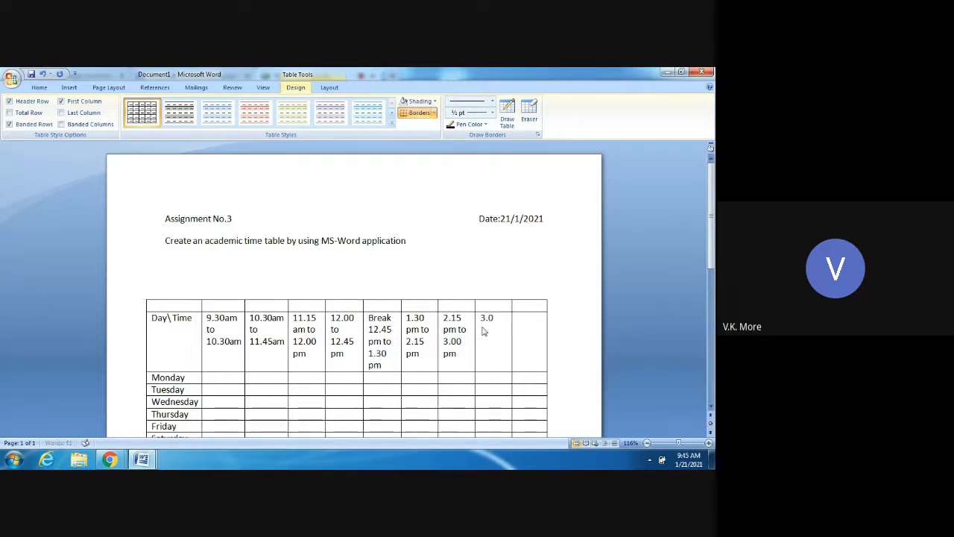
pyautogui.write('0 pm to')
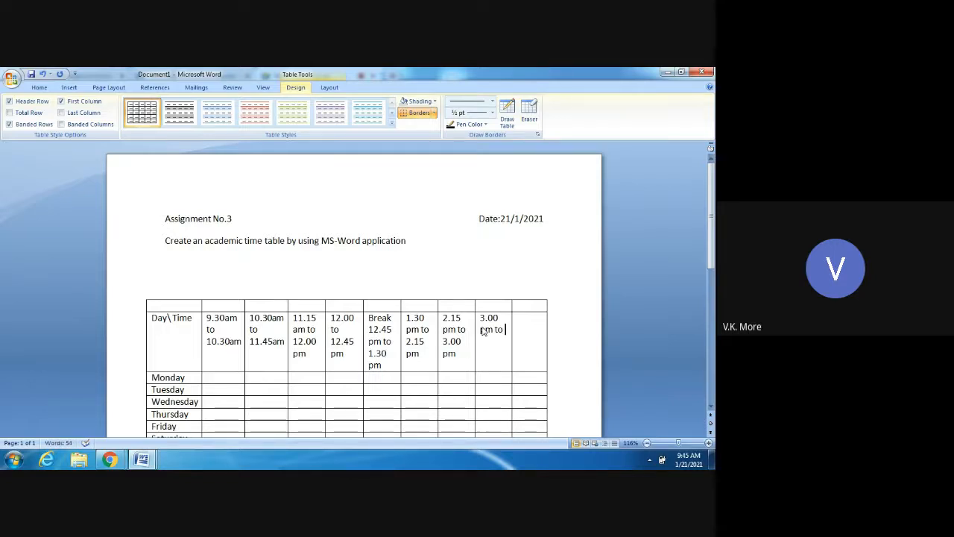
pyautogui.write(' 3.45 pm')
pyautogui.click(534, 321)
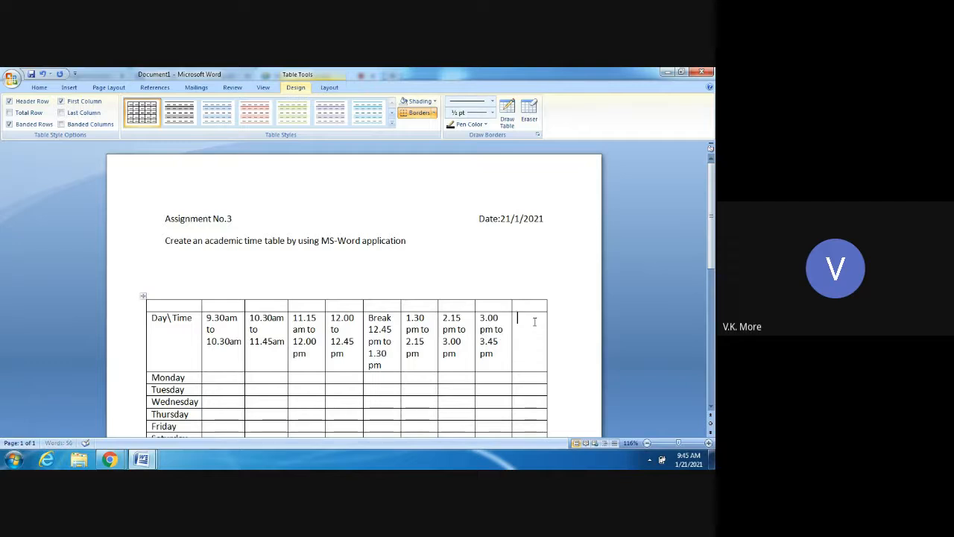
pyautogui.write('3.45')
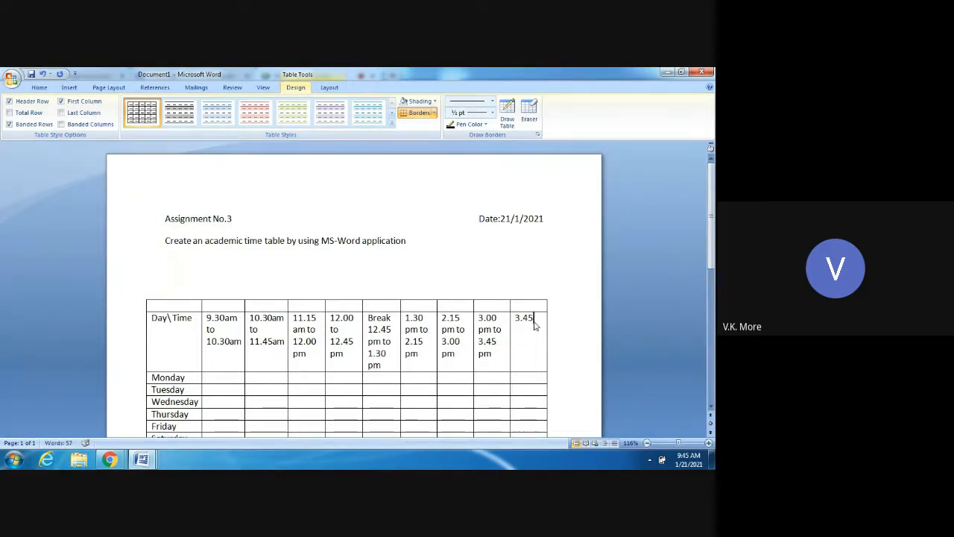
pyautogui.write(' pm to 4.')
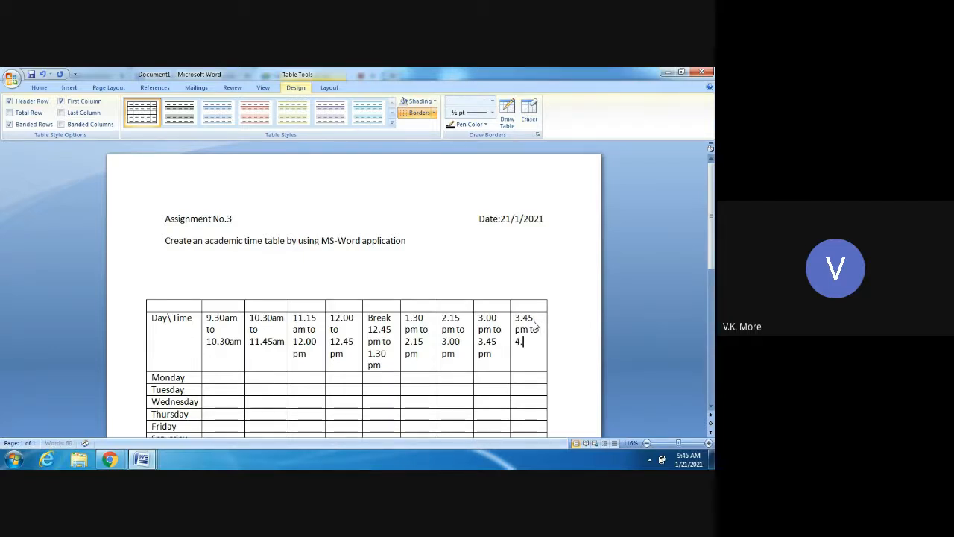
pyautogui.write('00 pm')
pyautogui.moveTo(713, 257); pyautogui.dragTo(714, 280)
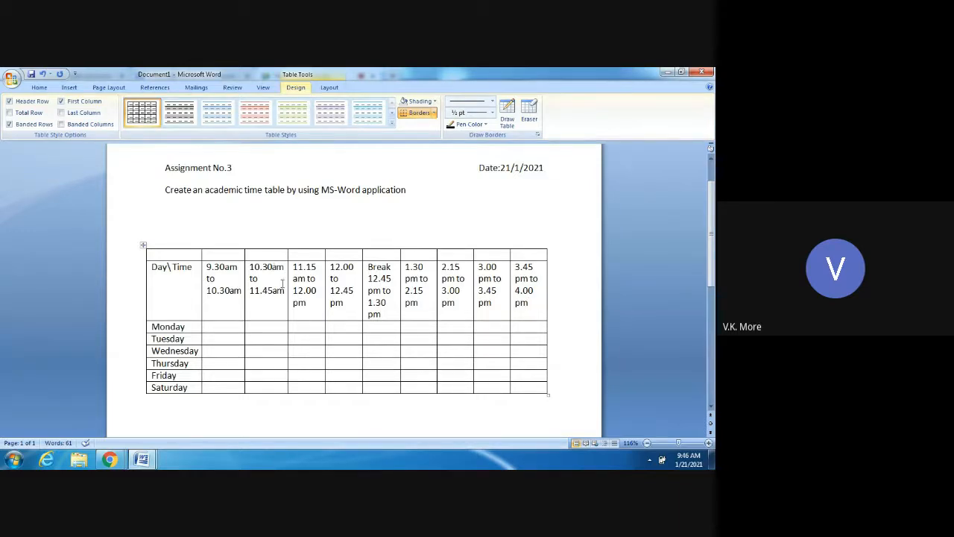
pyautogui.click(97, 458)
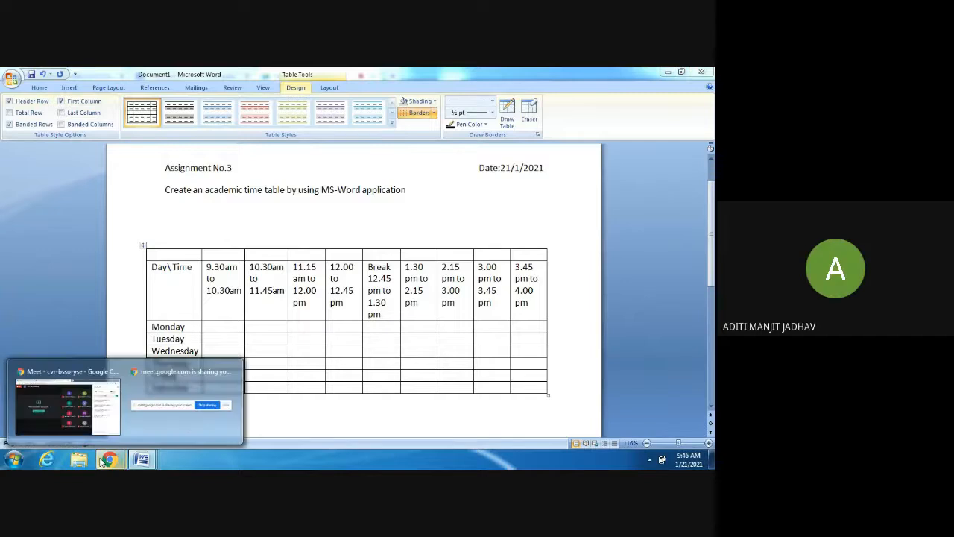
pyautogui.click(280, 329)
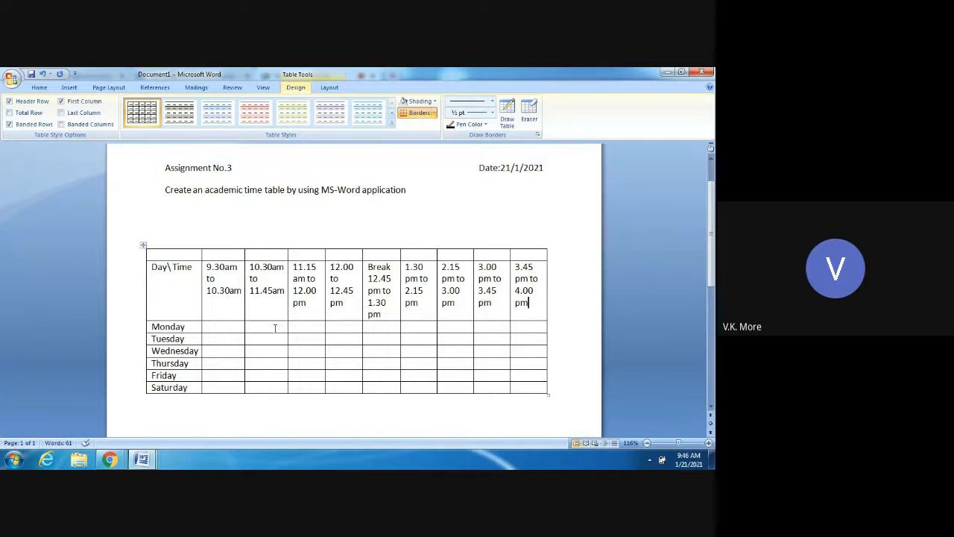
# - Correct the end time of the 10.30am slot in the Day\Time row to 11.15am
pyautogui.click(268, 293)
pyautogui.press('BackSpace')
pyautogui.write('1')
pyautogui.click(226, 327)
# - Merge all cells of the table's empty first row into a single cell
pyautogui.moveTo(179, 256); pyautogui.dragTo(512, 256)
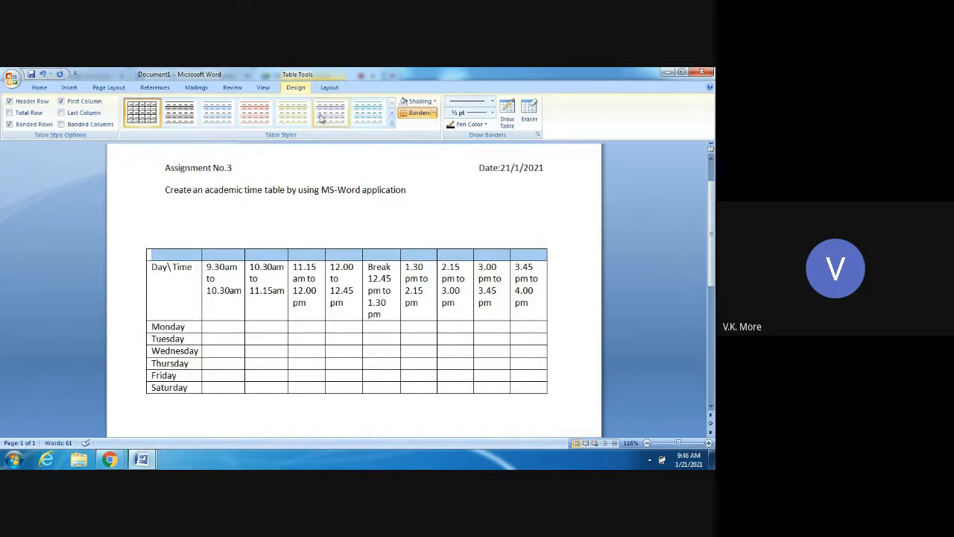
pyautogui.click(331, 90)
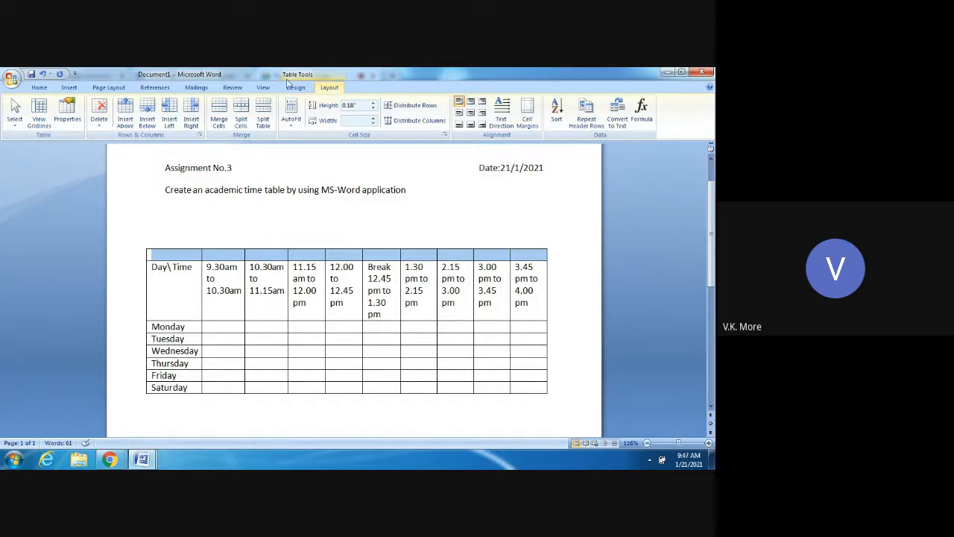
pyautogui.click(297, 89)
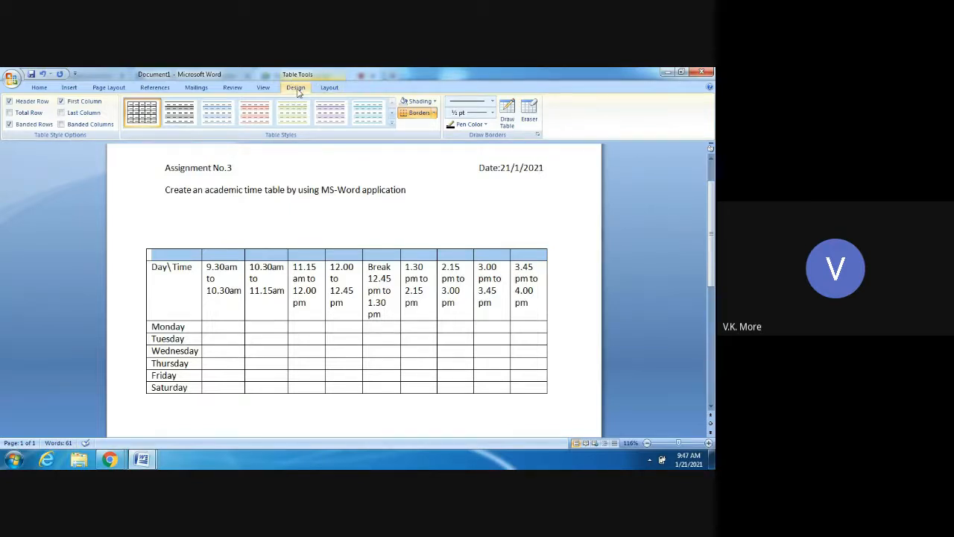
pyautogui.click(331, 88)
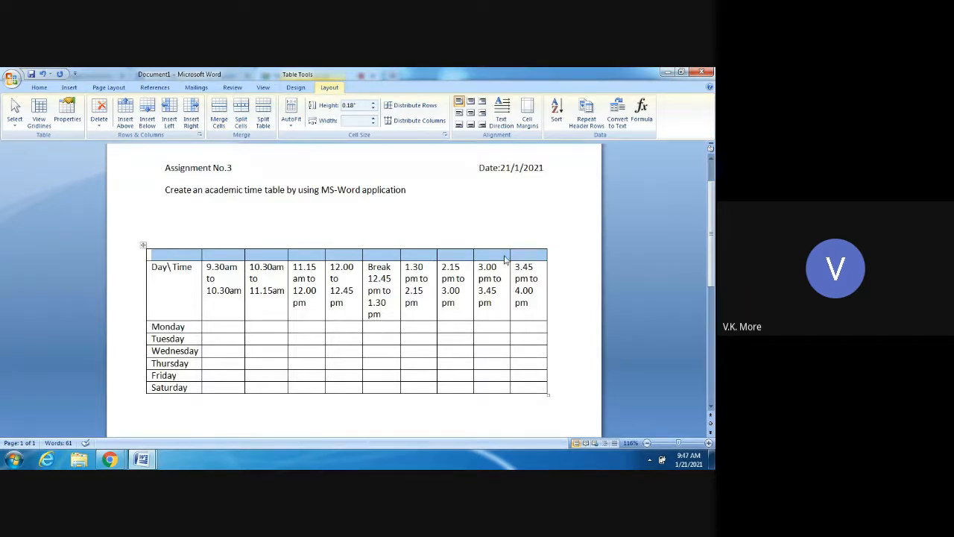
pyautogui.click(214, 113)
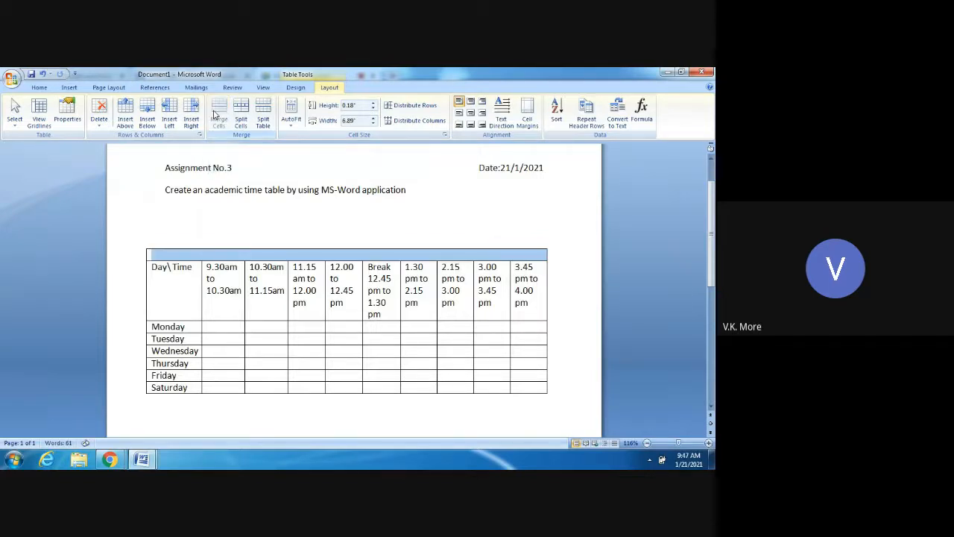
# - Enter "MSP Mandal's" in the merged top row, with "Deogiri College ,Auranagbad" on a second line
pyautogui.click(211, 255)
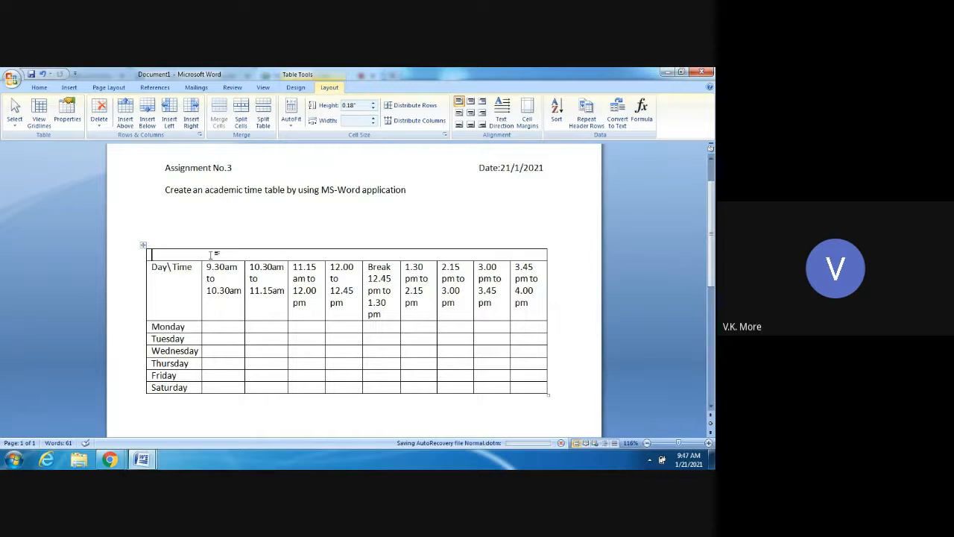
pyautogui.write('MSP Manda')
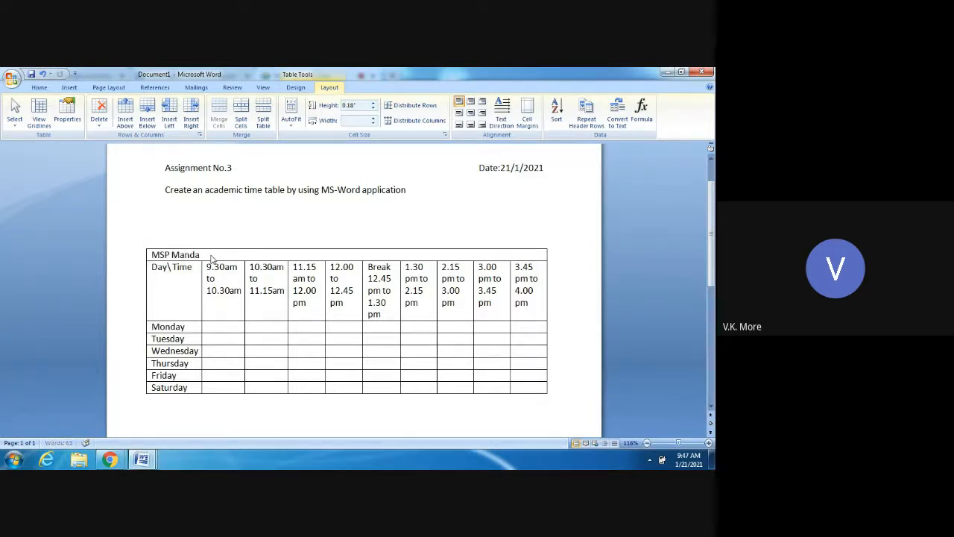
pyautogui.write("l's")
pyautogui.press('Return')
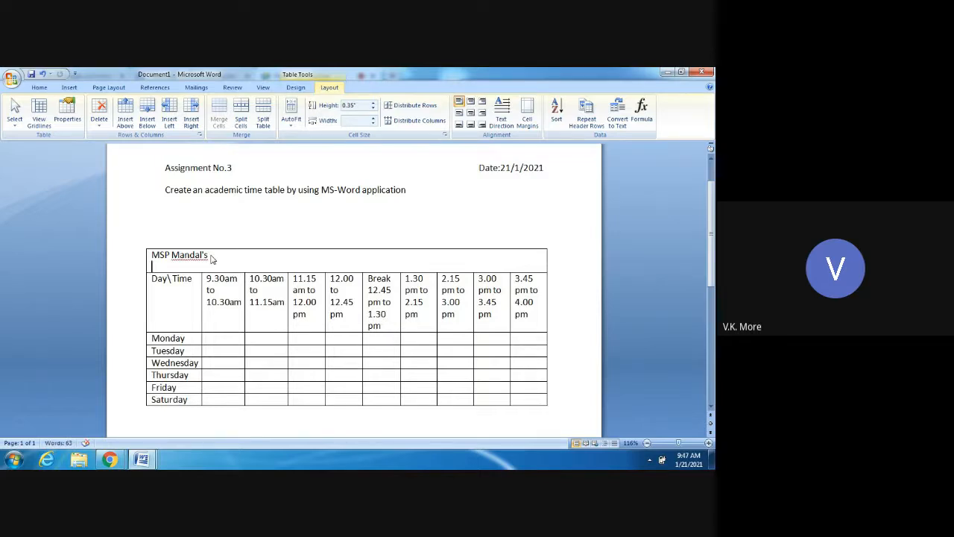
pyautogui.write('Deogiri College')
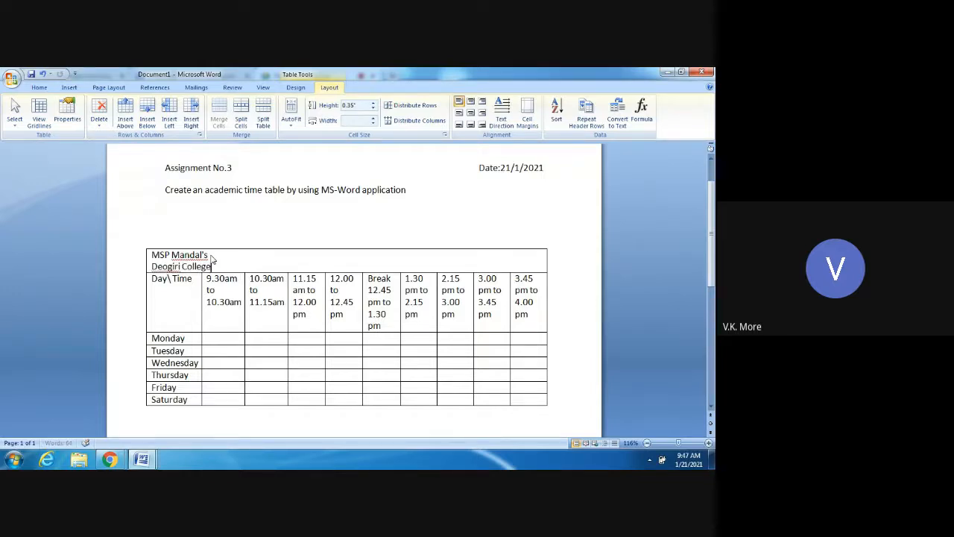
pyautogui.write(', Auranagbad')
pyautogui.press('Return')
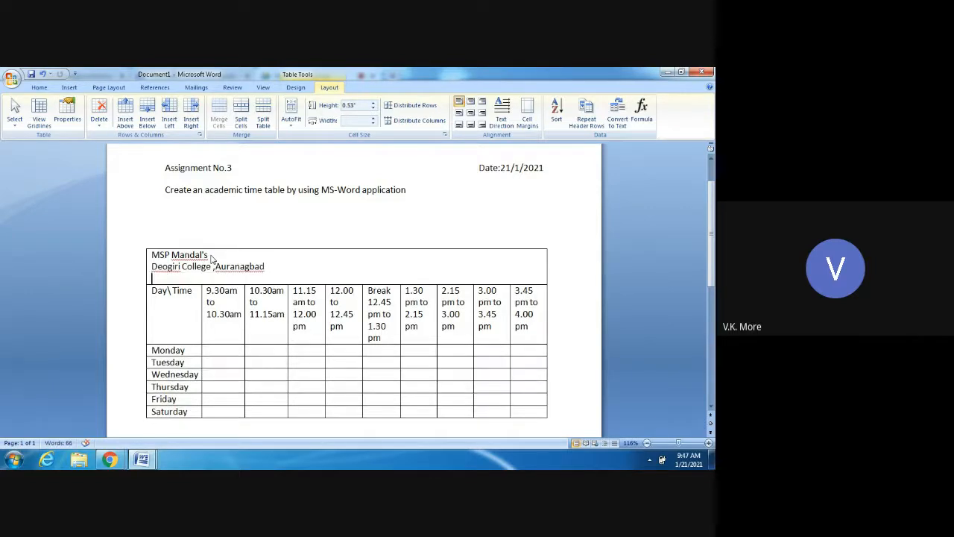
# - Add "Department of BSc(Optional) First Year Sem-I" as the third line of the merged heading cell
pyautogui.write('Departme')
pyautogui.write('nt of B')
pyautogui.write('Sc')
pyautogui.write('(I')
pyautogui.write('Opti')
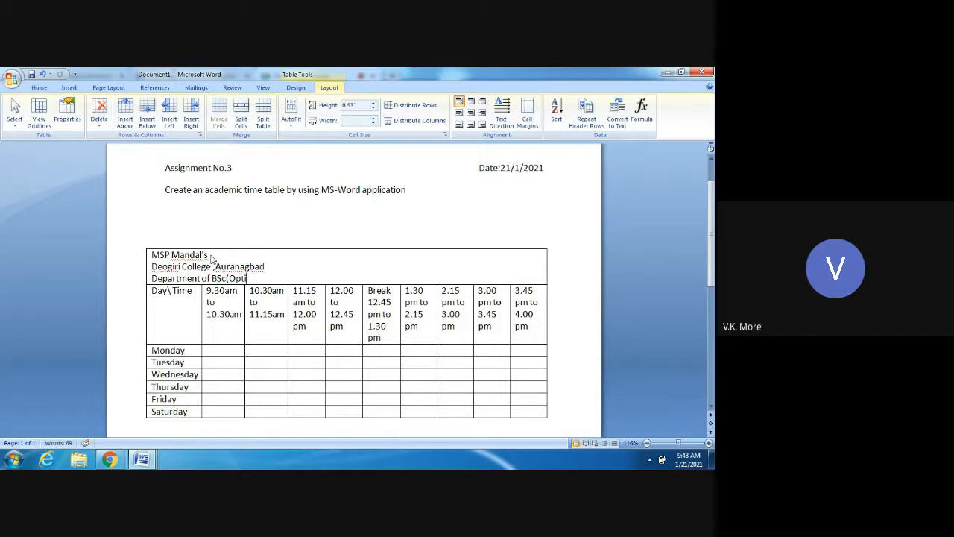
pyautogui.write('onal')
pyautogui.write('First Year Sem-I')
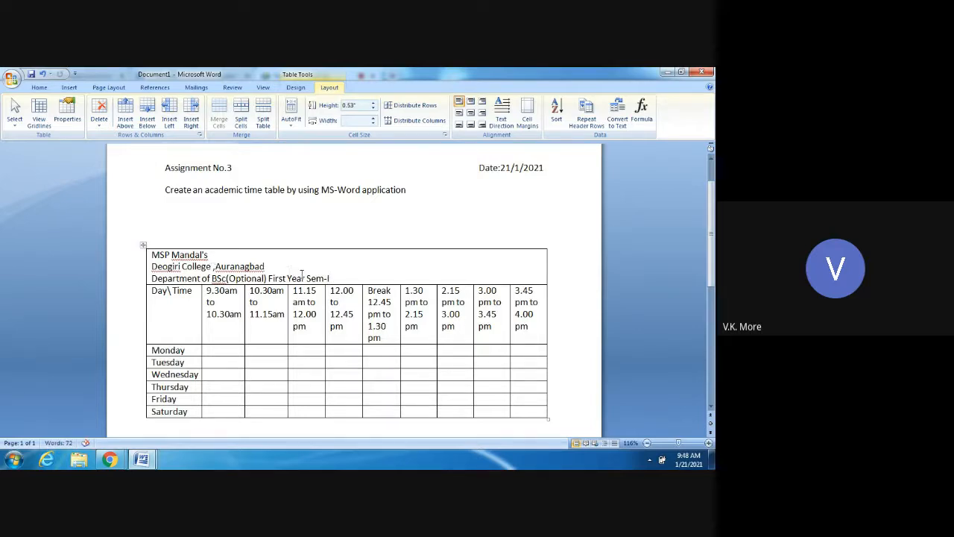
# - Add "Academic Year 2020-2021" as the fourth heading line and centre all the heading text in the merged cell
pyautogui.press('Return')
pyautogui.write('A')
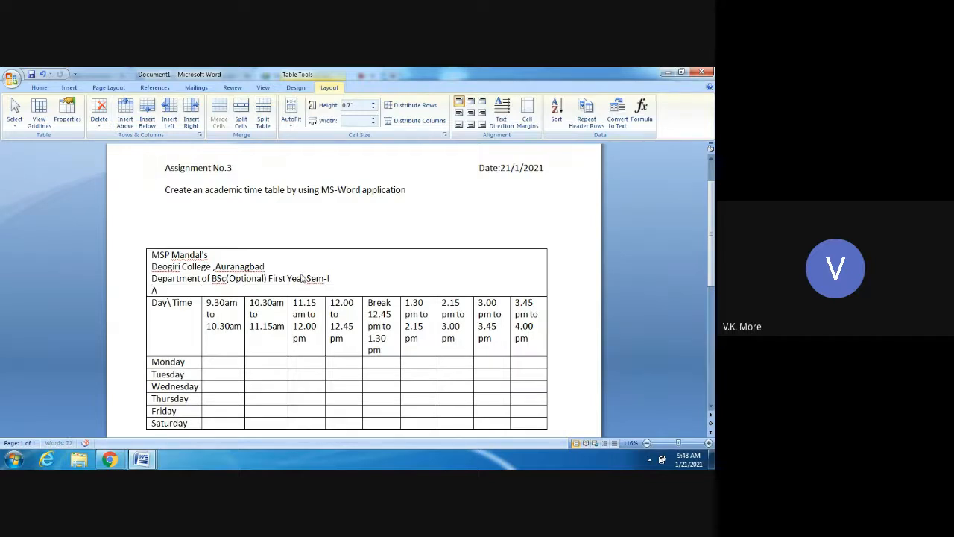
pyautogui.write('cademic Year 2020-2021')
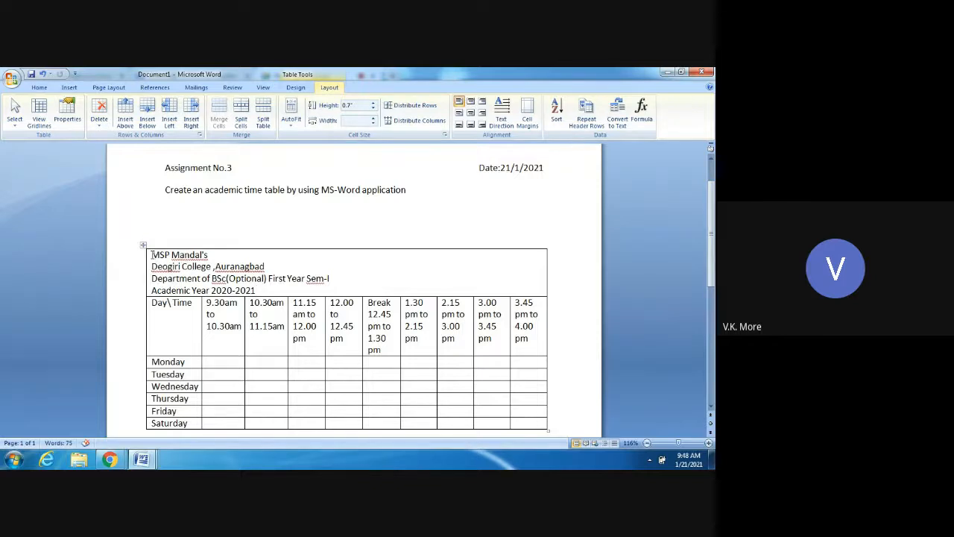
pyautogui.moveTo(151, 254); pyautogui.dragTo(269, 288)
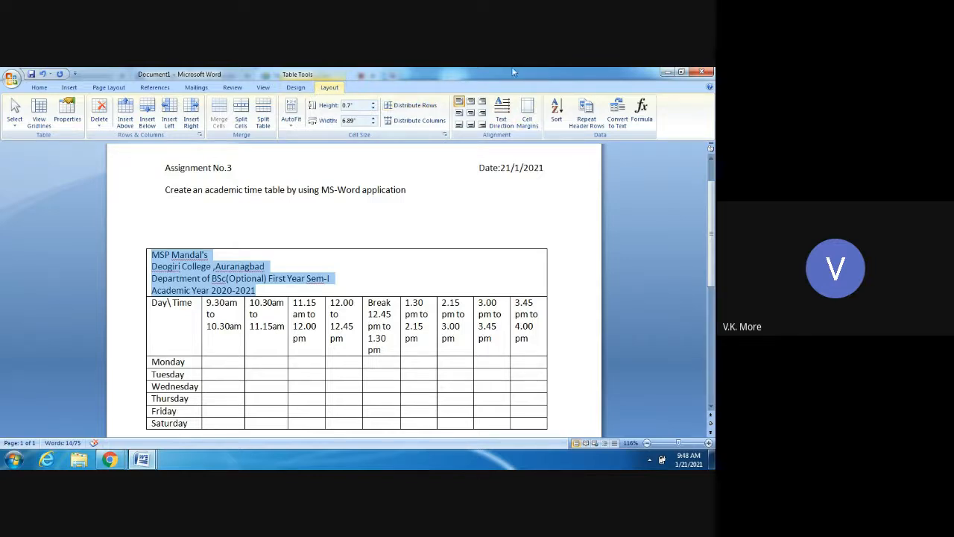
pyautogui.click(469, 113)
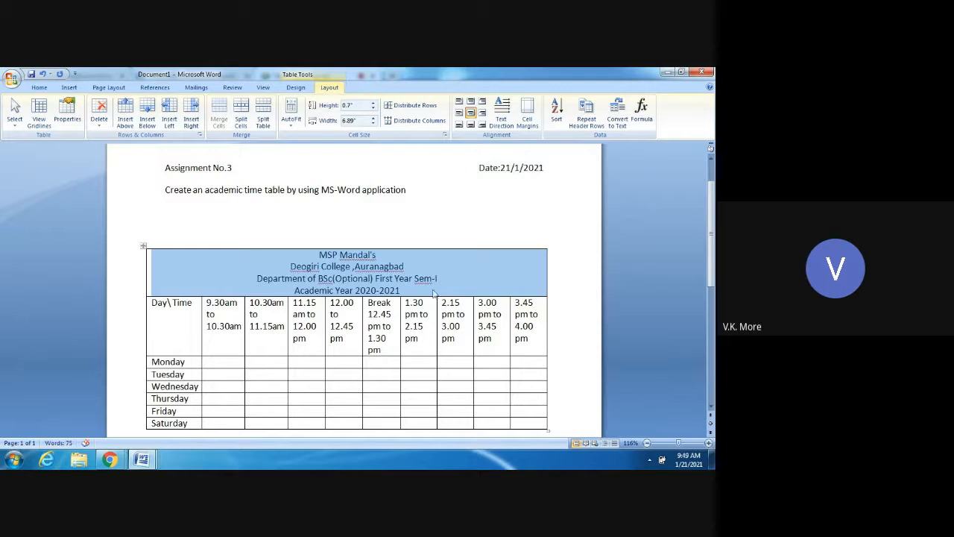
# - Try the vertical text directions on the Break cell of the Day\Time row
pyautogui.click(380, 325)
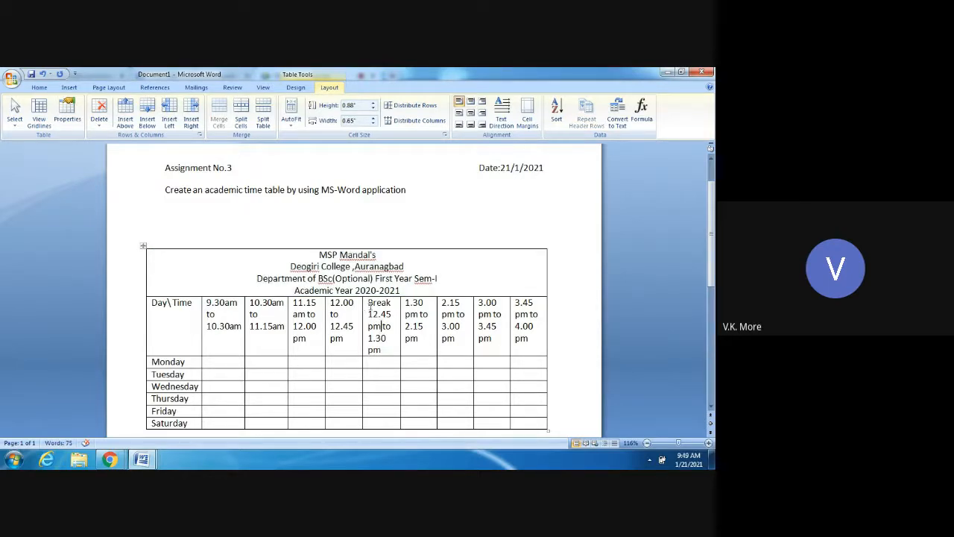
pyautogui.moveTo(368, 302); pyautogui.dragTo(384, 348)
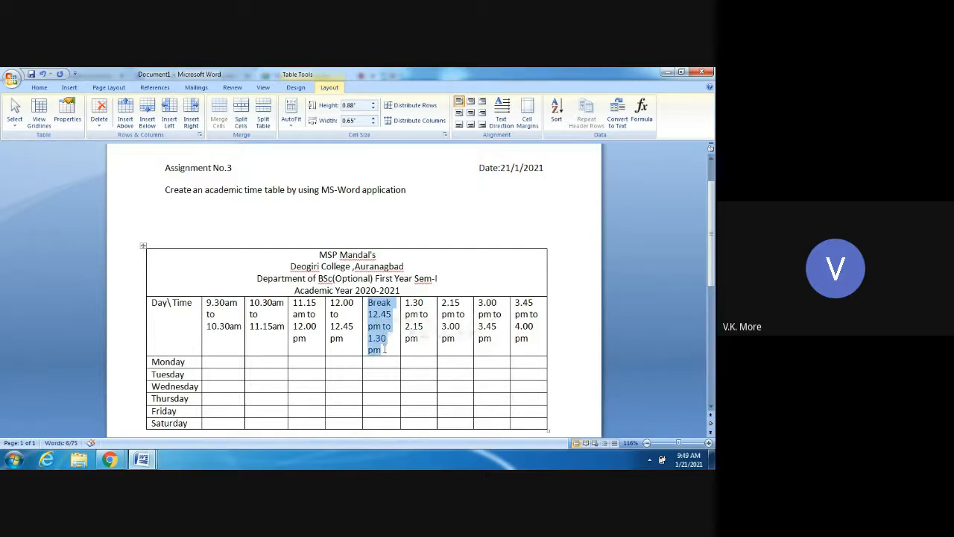
pyautogui.click(503, 127)
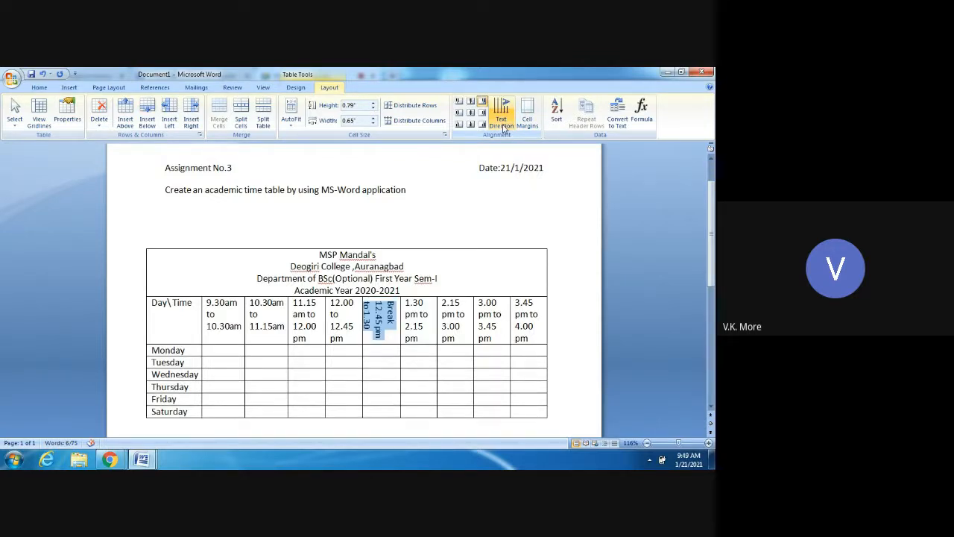
pyautogui.click(504, 126)
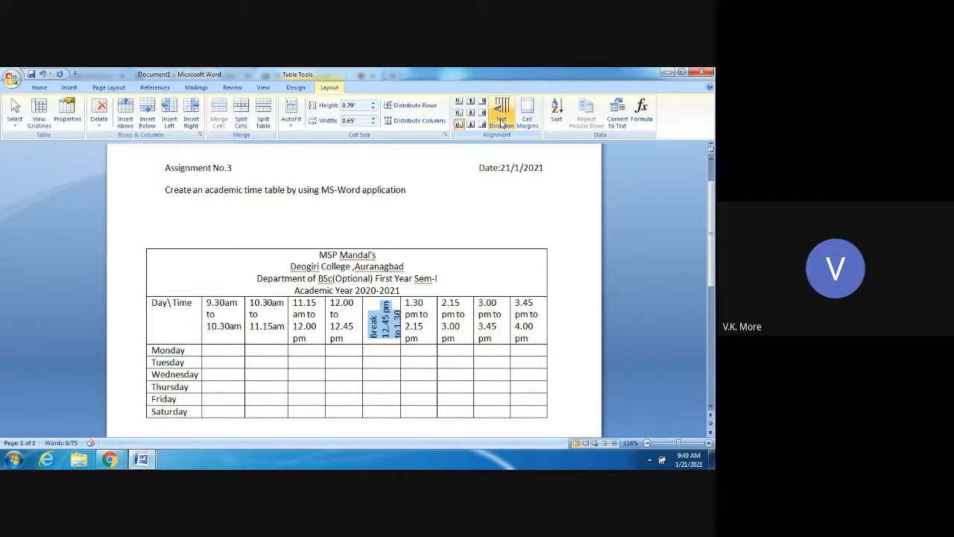
pyautogui.click(503, 126)
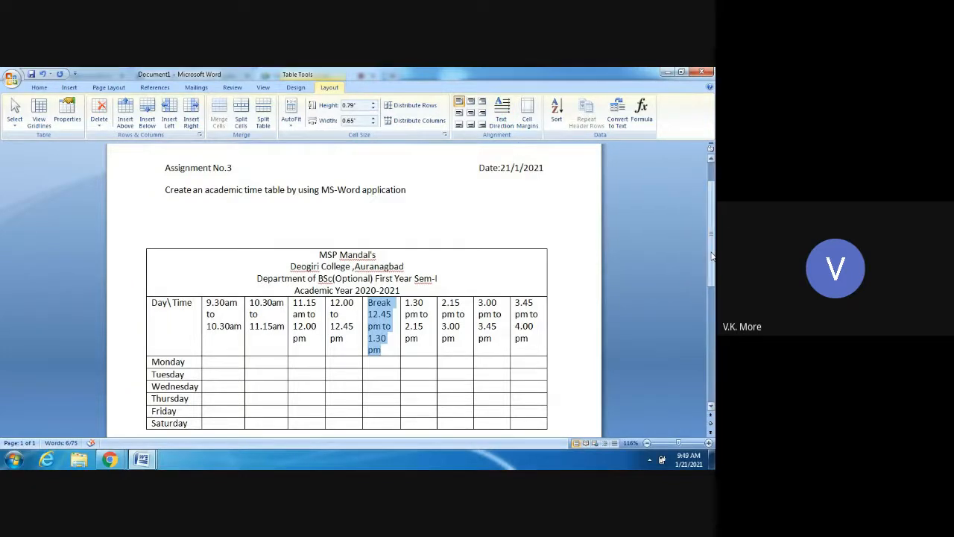
# - Merge the Break cell with the cells below it, from Monday down to Saturday
pyautogui.moveTo(712, 257); pyautogui.dragTo(712, 267)
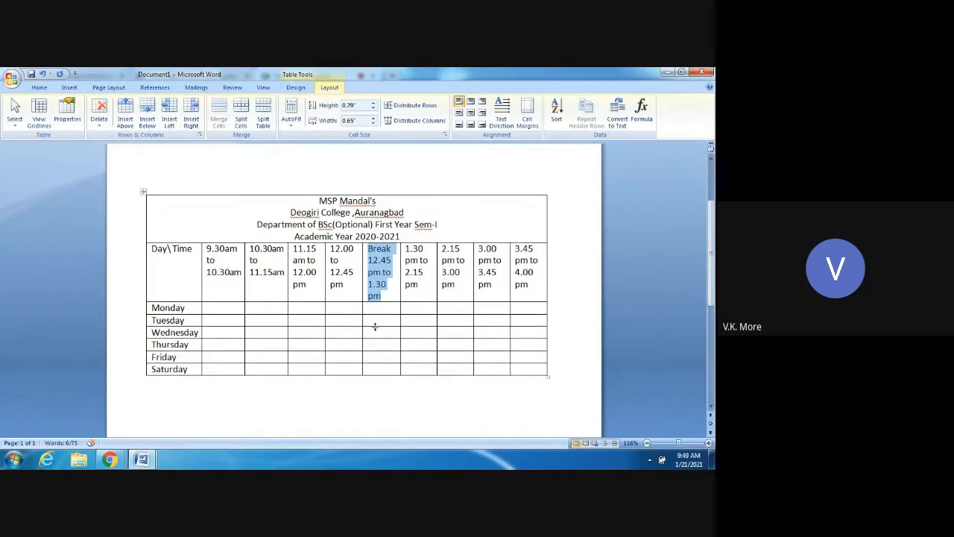
pyautogui.rightClick(377, 369)
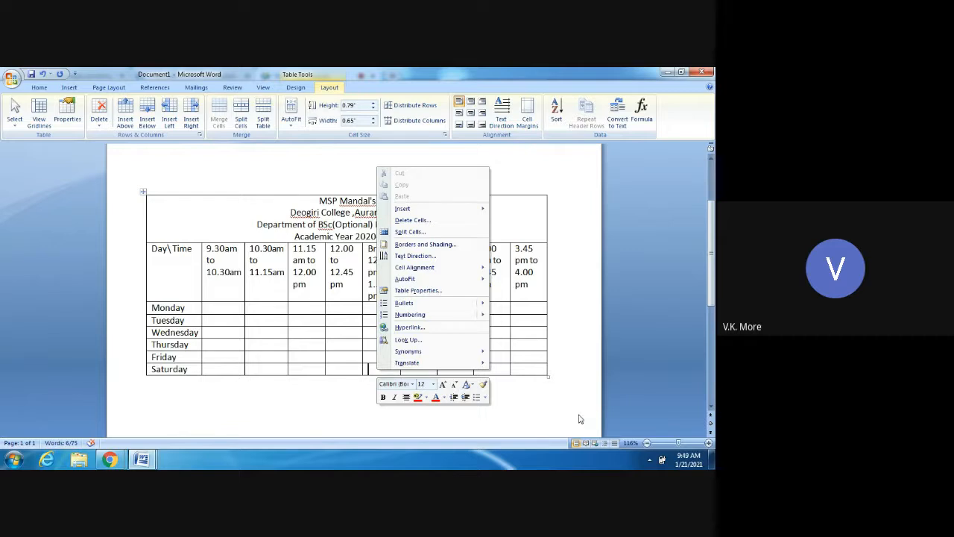
pyautogui.press('Escape')
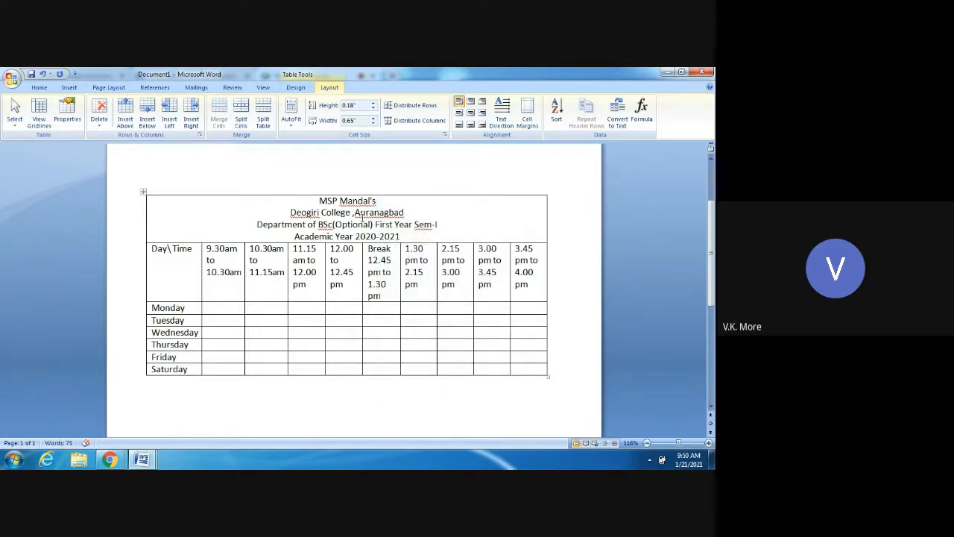
pyautogui.moveTo(379, 260); pyautogui.dragTo(379, 368)
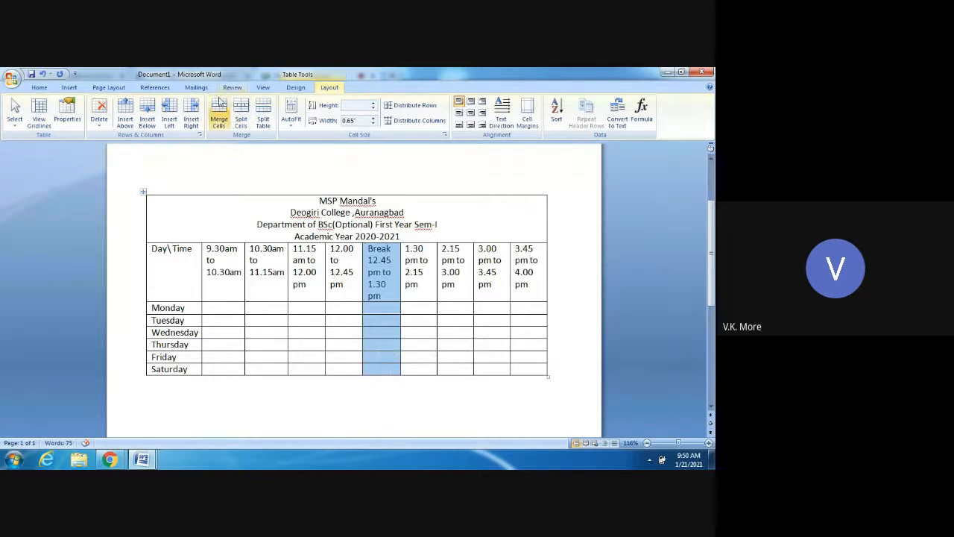
pyautogui.click(220, 104)
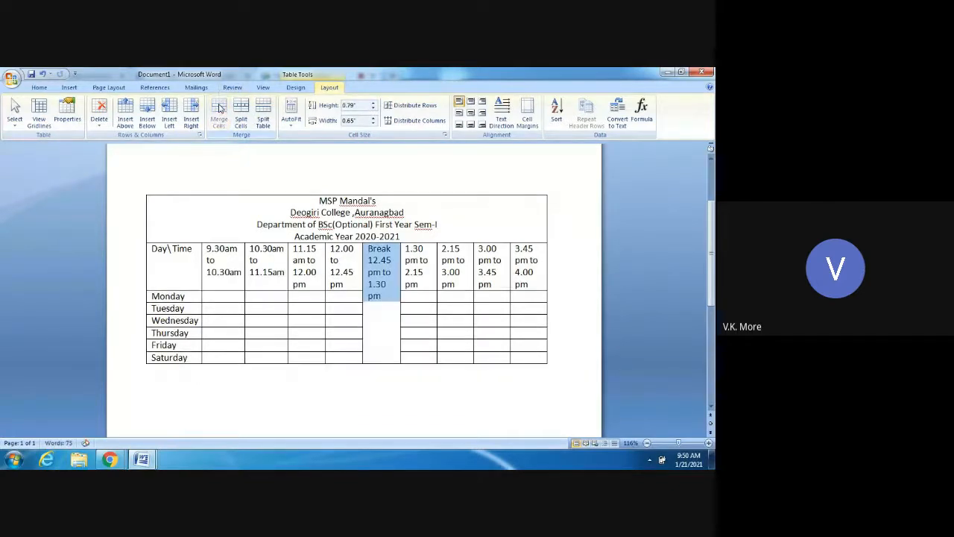
# - Rotate the merged Break cell's text to read from bottom to top and centre it in the cell
pyautogui.click(505, 117)
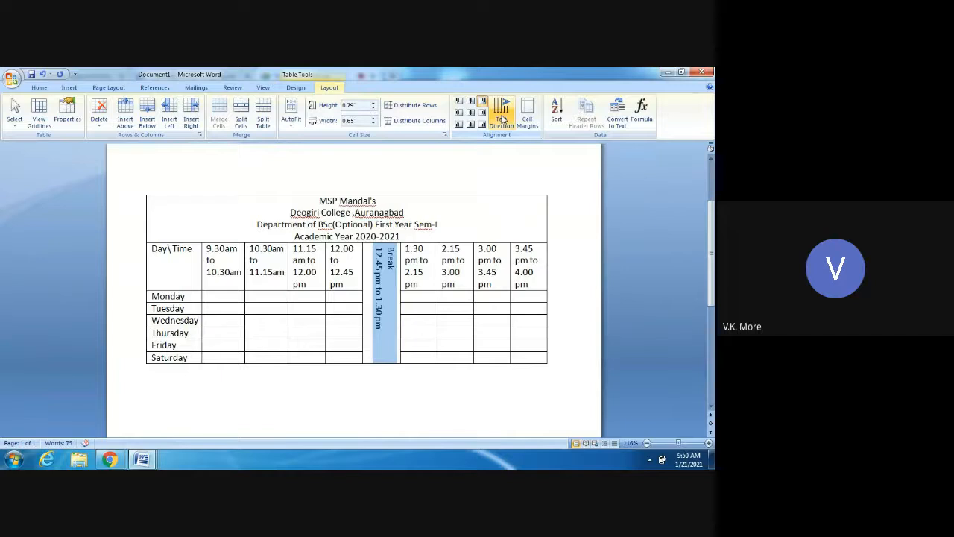
pyautogui.click(503, 120)
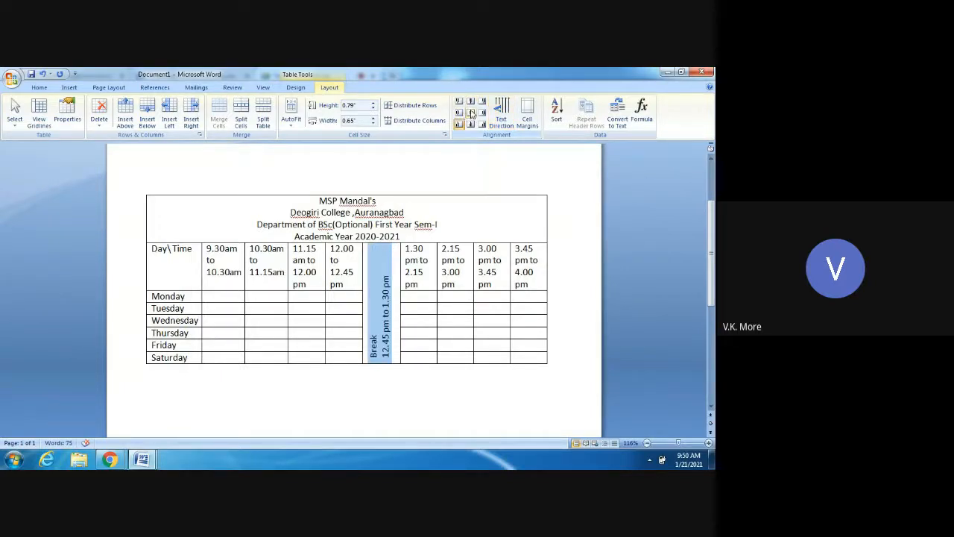
pyautogui.click(471, 113)
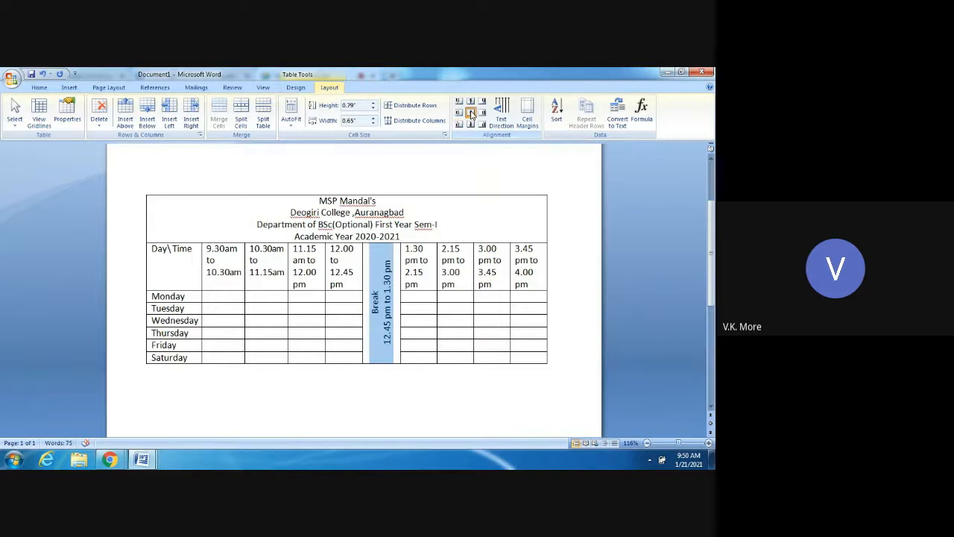
pyautogui.click(351, 414)
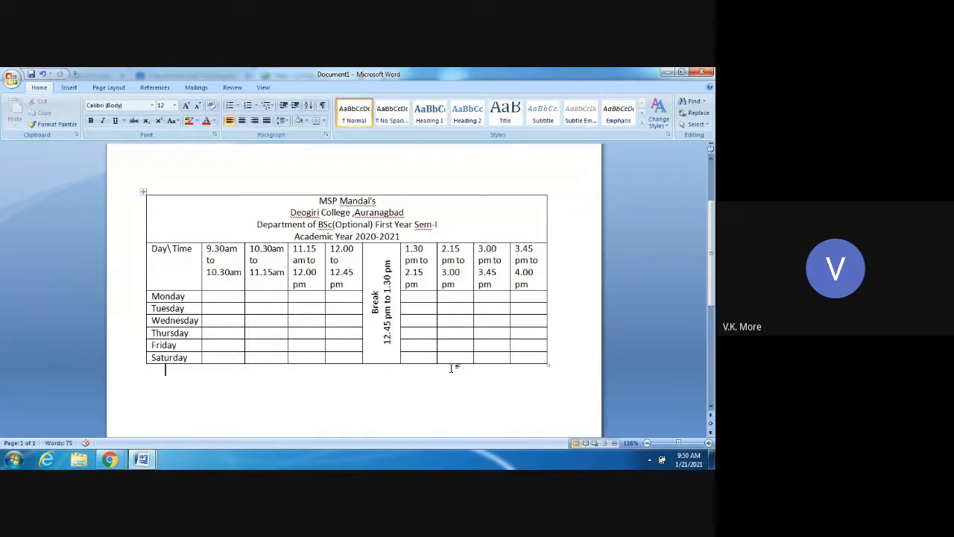
# - Enter "CS Practical" in Monday's 9.30am slot and "CS Theory(CF)" in Monday's 10.30am slot
pyautogui.scroll(1, 451, 367)
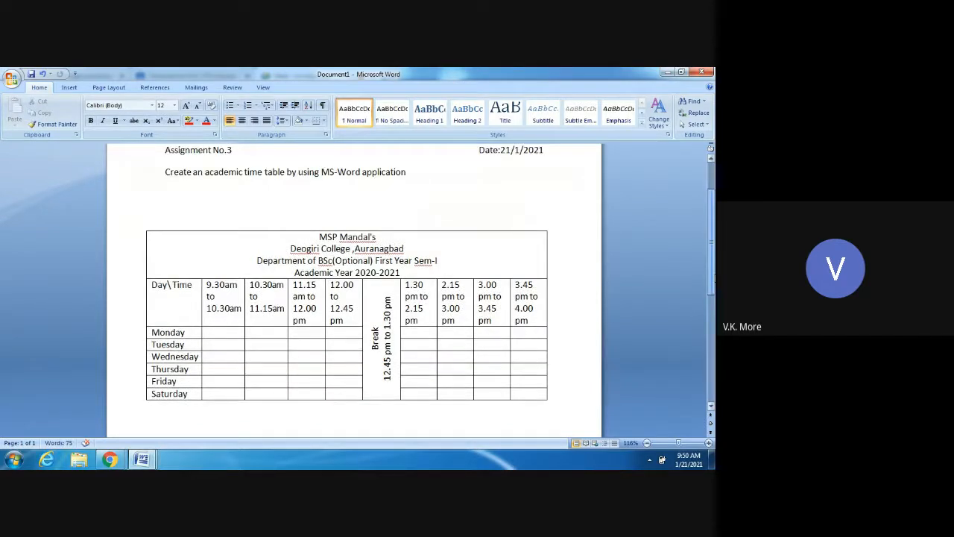
pyautogui.moveTo(713, 277)
pyautogui.mouseDown()
pyautogui.moveTo(712, 256)
pyautogui.moveTo(712, 267)
pyautogui.mouseUp()
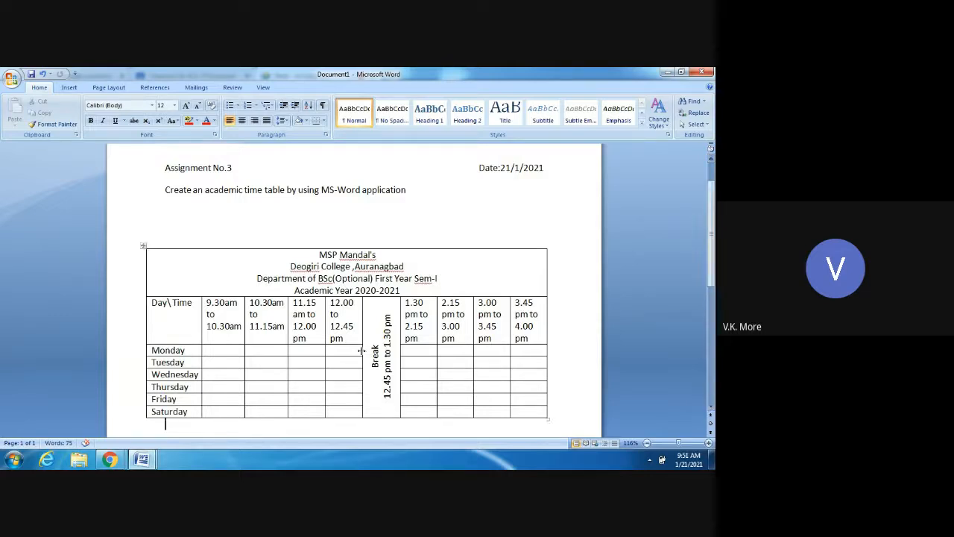
pyautogui.click(226, 351)
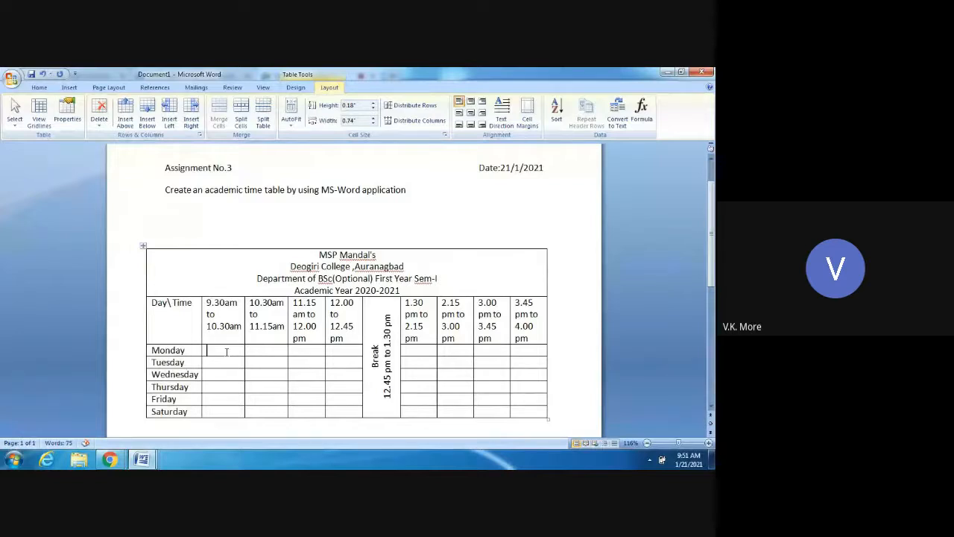
pyautogui.write('CS')
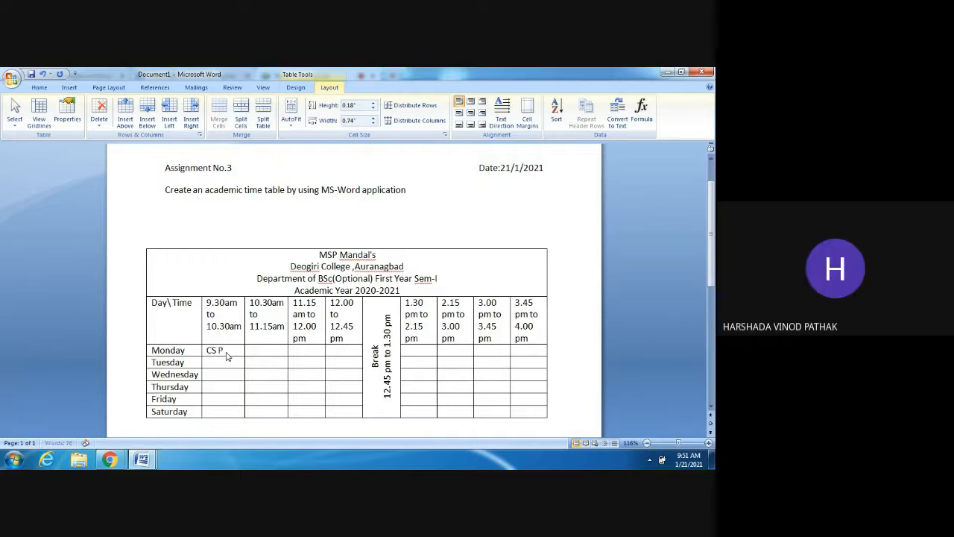
pyautogui.write('Practical')
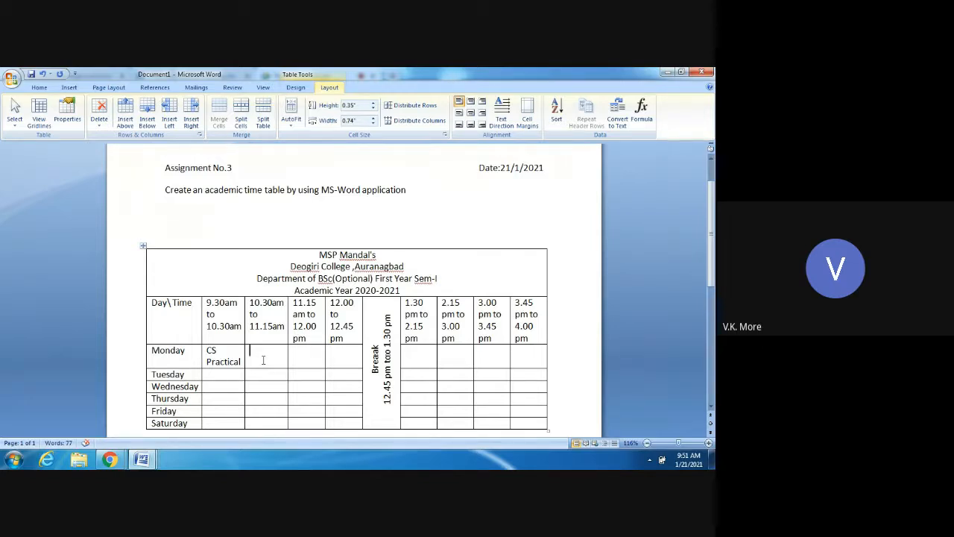
pyautogui.write('CS Theory()CP')
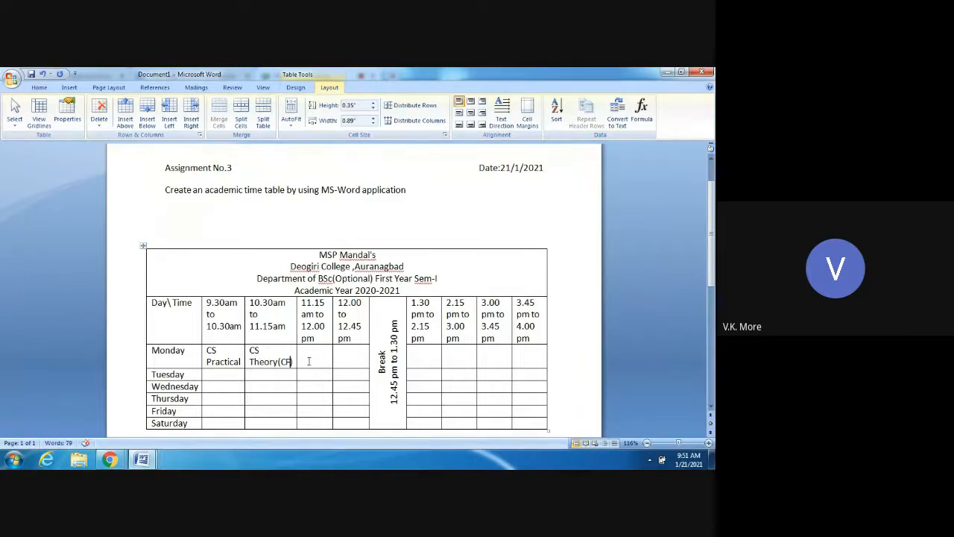
# - Enter "Chem Theory" on two lines in Monday's 11.15 am slot
pyautogui.click(309, 361)
pyautogui.write('CHem')
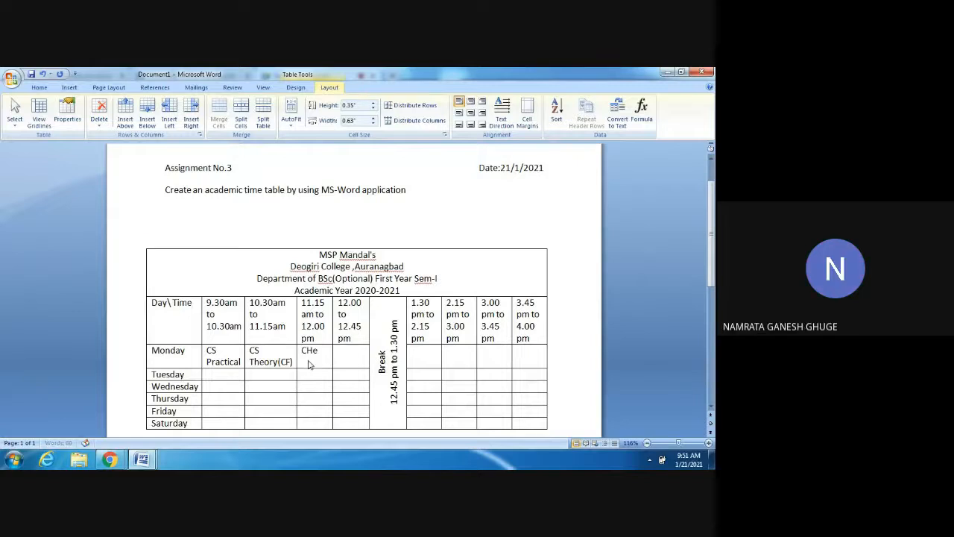
pyautogui.press('BackSpace')
pyautogui.press('BackSpace')
pyautogui.press('BackSpace')
pyautogui.write('hem')
pyautogui.press('Return')
pyautogui.write('Theory')
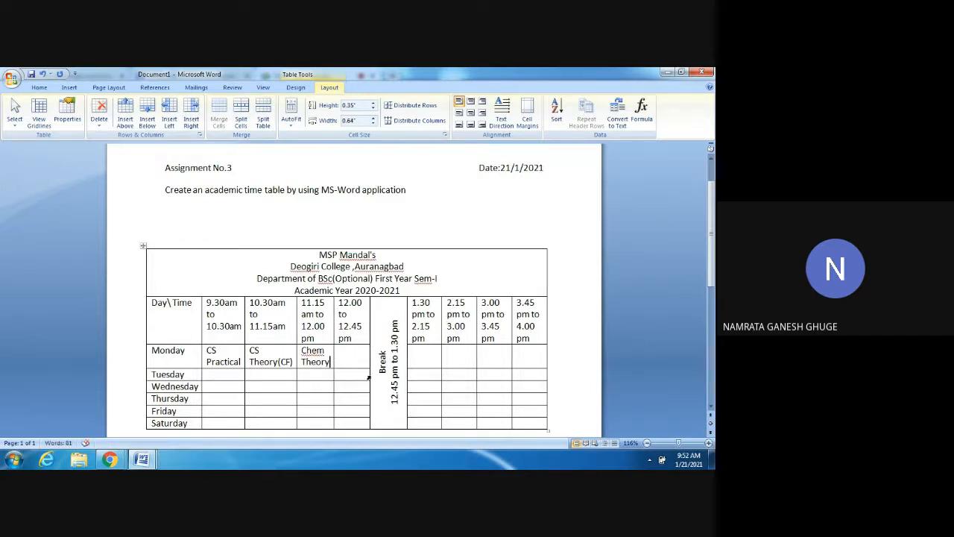
# - Enter "English Theory" on two lines in Monday's 12.00 to 12.45 pm slot
pyautogui.click(350, 359)
pyautogui.write('English')
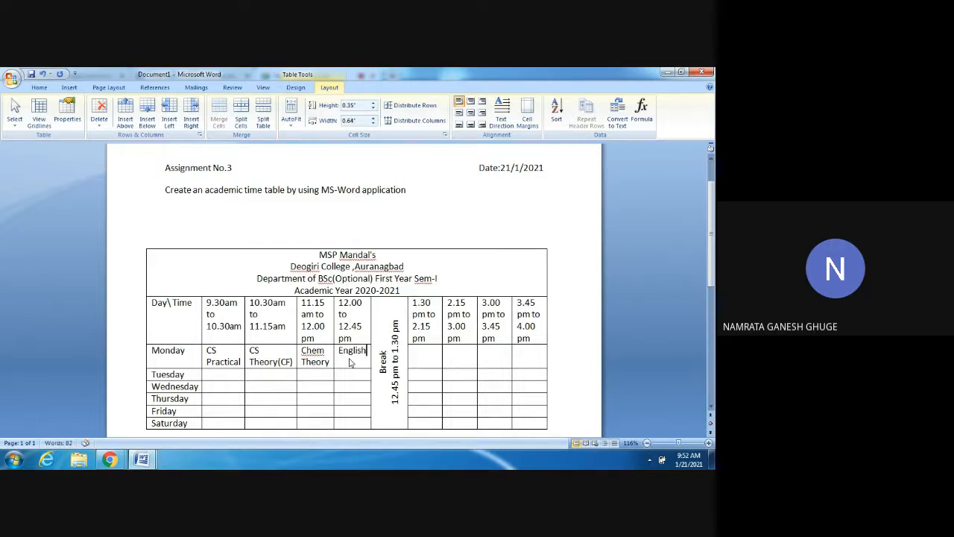
pyautogui.press('Return')
pyautogui.write('Theory')
# - Enter "Hindi Theory" on two lines in Monday's 1.30 pm slot, with only the H of Hindi capitalised
pyautogui.click(431, 354)
pyautogui.write('HIndi')
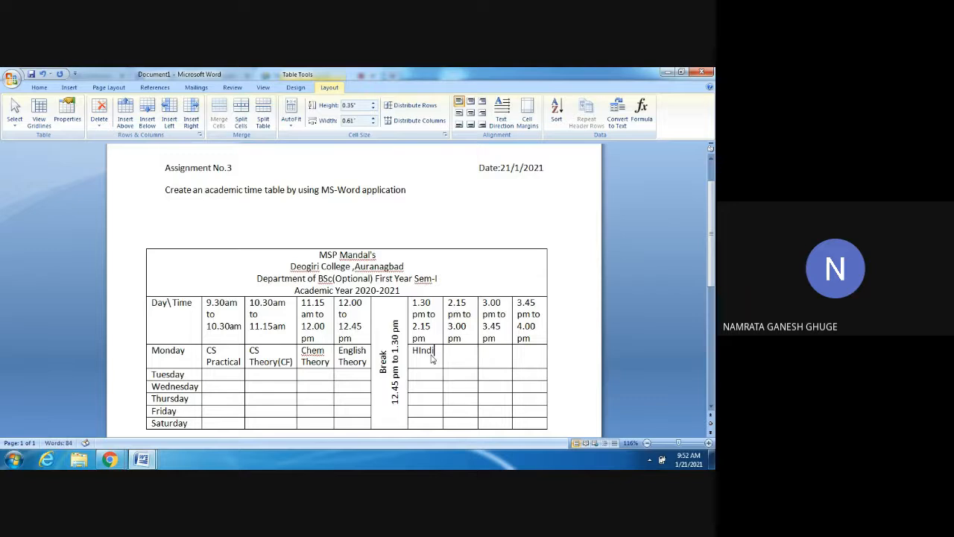
pyautogui.press('Return')
pyautogui.write('Theory')
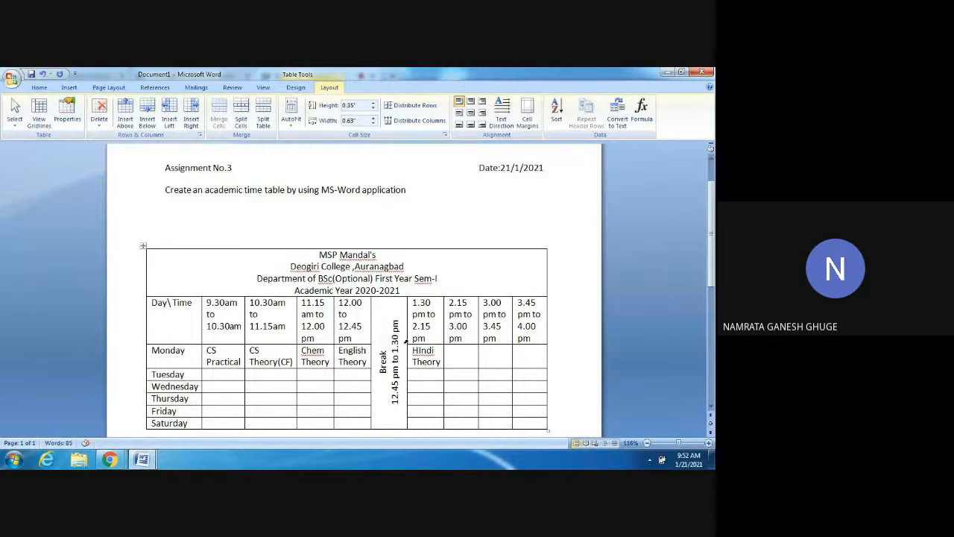
pyautogui.click(422, 350)
pyautogui.press('BackSpace')
pyautogui.write('i')
# - Enter "Phy Theory(H.No.10)" in Monday's 2.15 pm slot
pyautogui.click(466, 358)
pyautogui.write('Phy Theory')
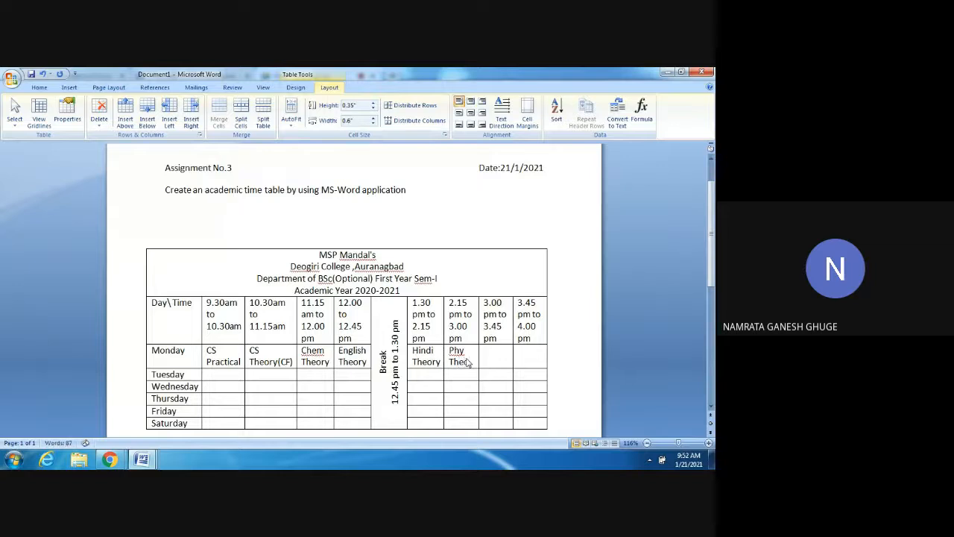
pyautogui.write('()')
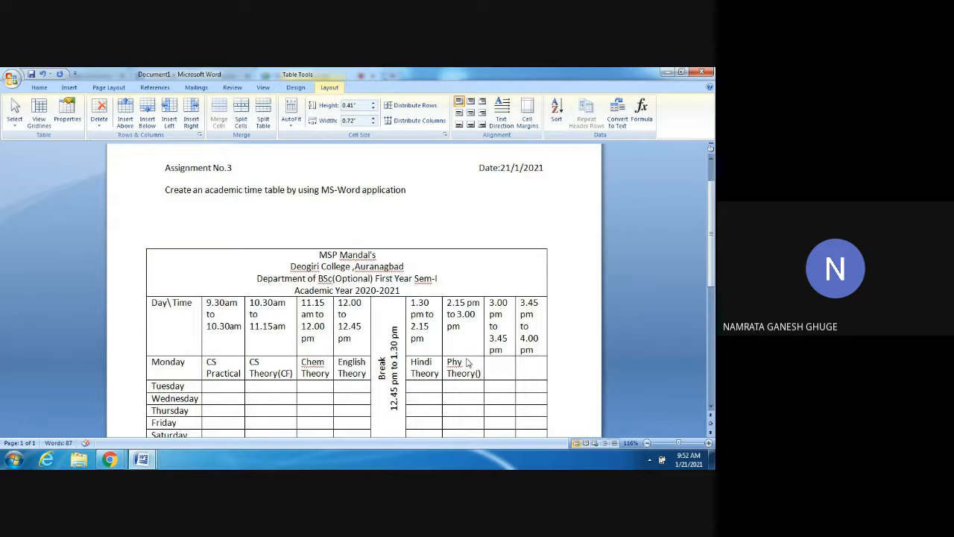
pyautogui.press('Left')
pyautogui.write('H')
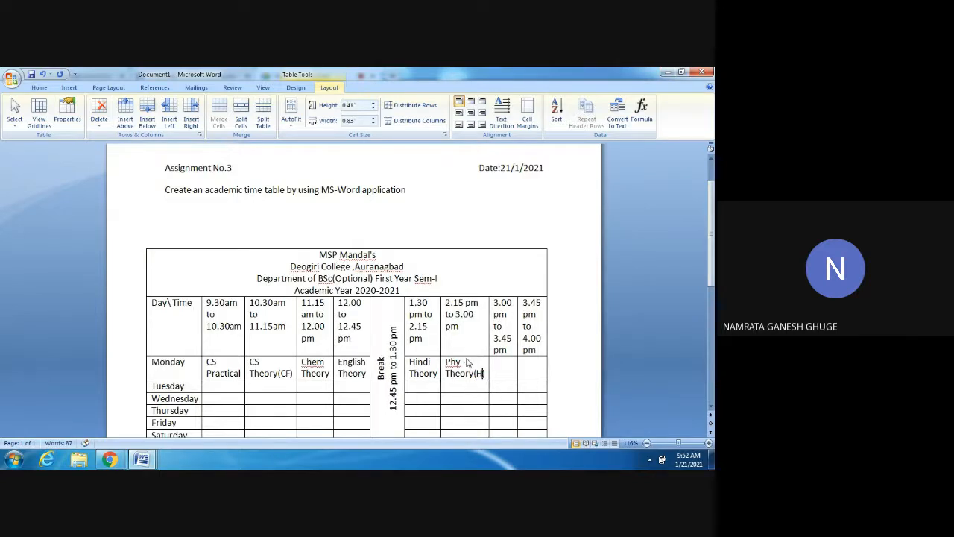
pyautogui.write('.No.')
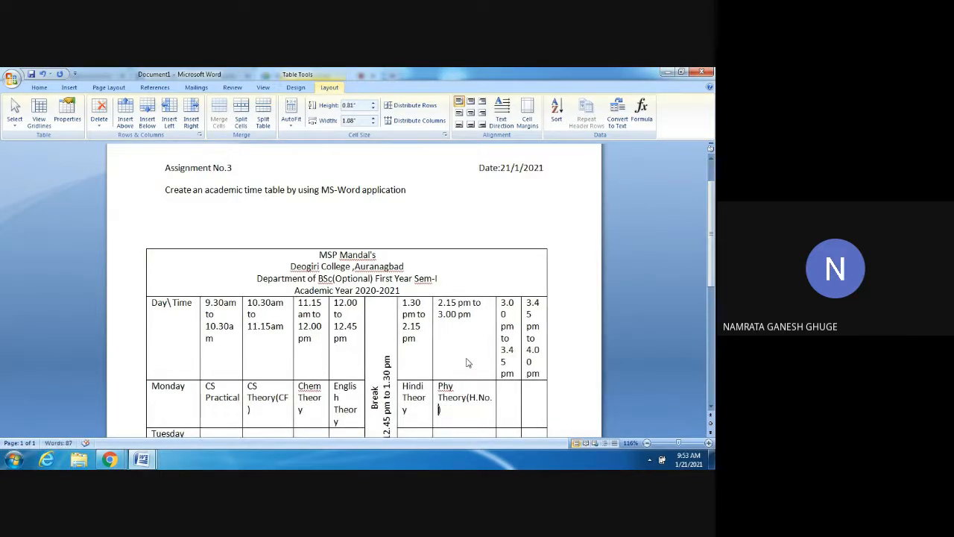
pyautogui.write('10')
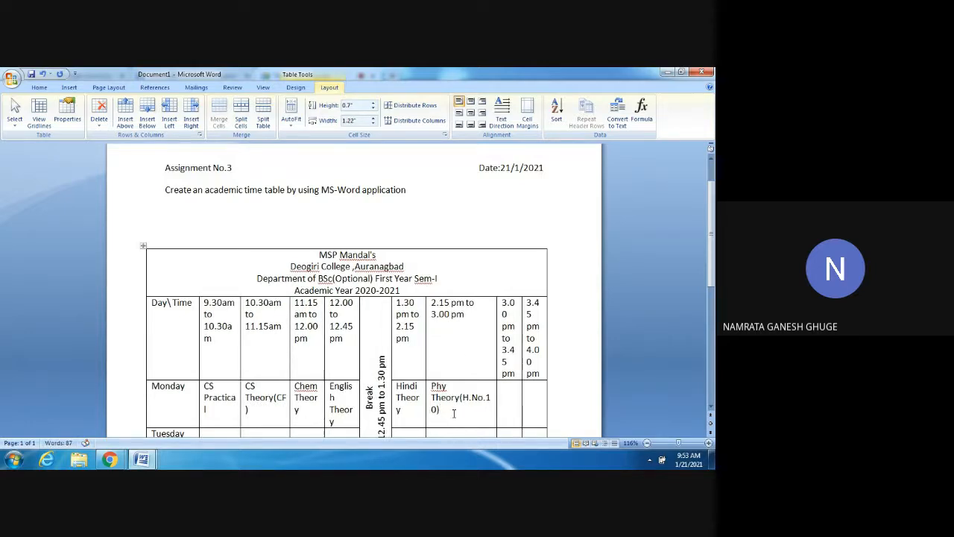
# - Add "Math Theory(H.No.15)" on a new line below the Phy entry in Monday's 2.15 pm slot
pyautogui.press('Return')
pyautogui.write('Math Theory()')
pyautogui.press('Left')
pyautogui.write('H.No')
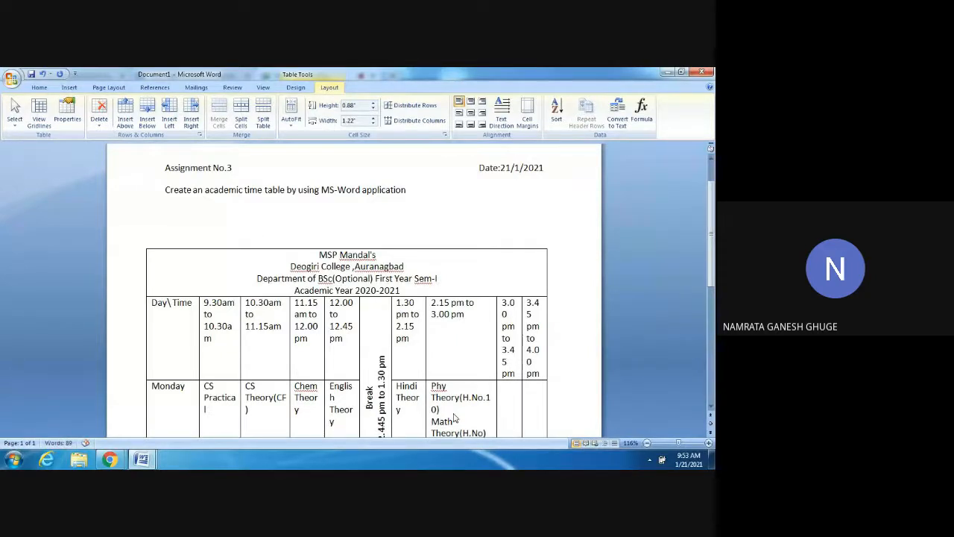
pyautogui.write('.15')
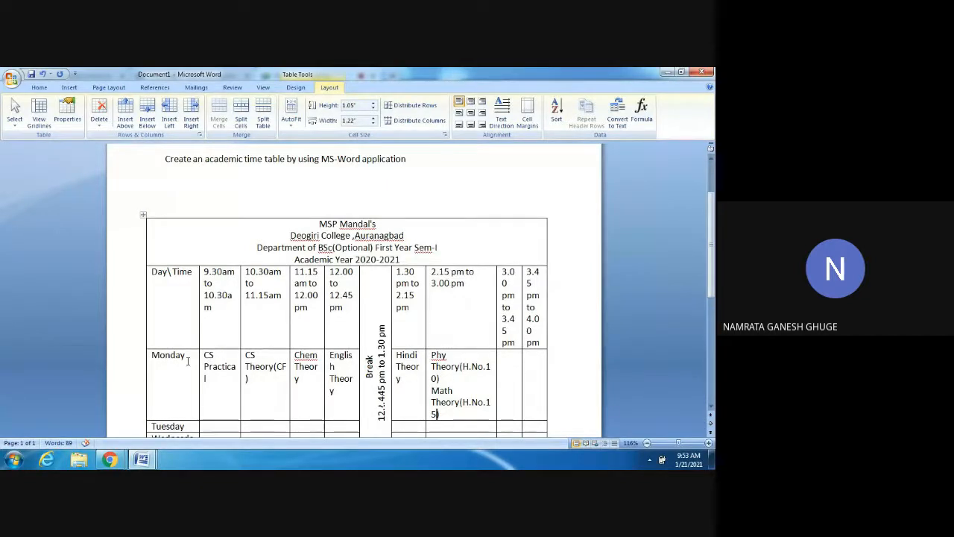
# - Reduce the font size of the whole Monday row to 10
pyautogui.moveTo(151, 355); pyautogui.dragTo(536, 381)
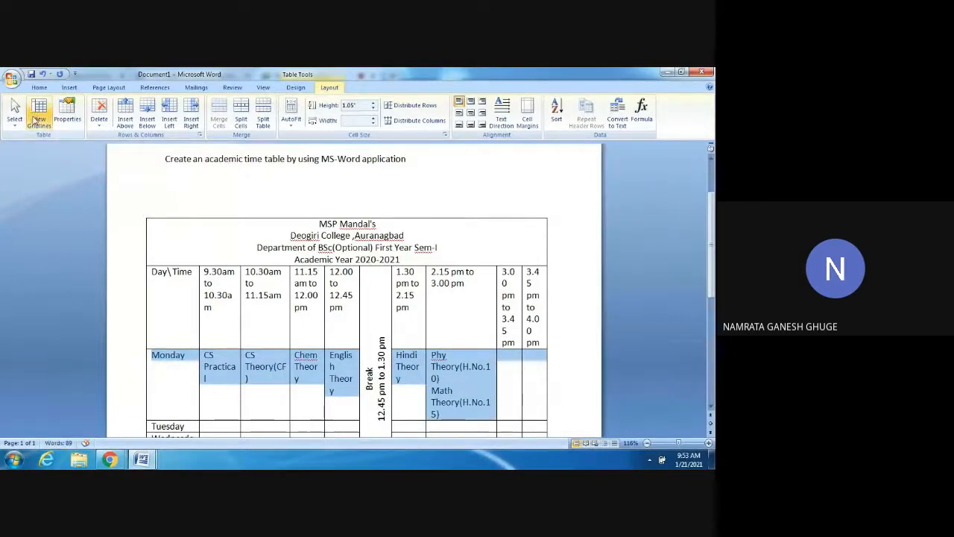
pyautogui.click(39, 88)
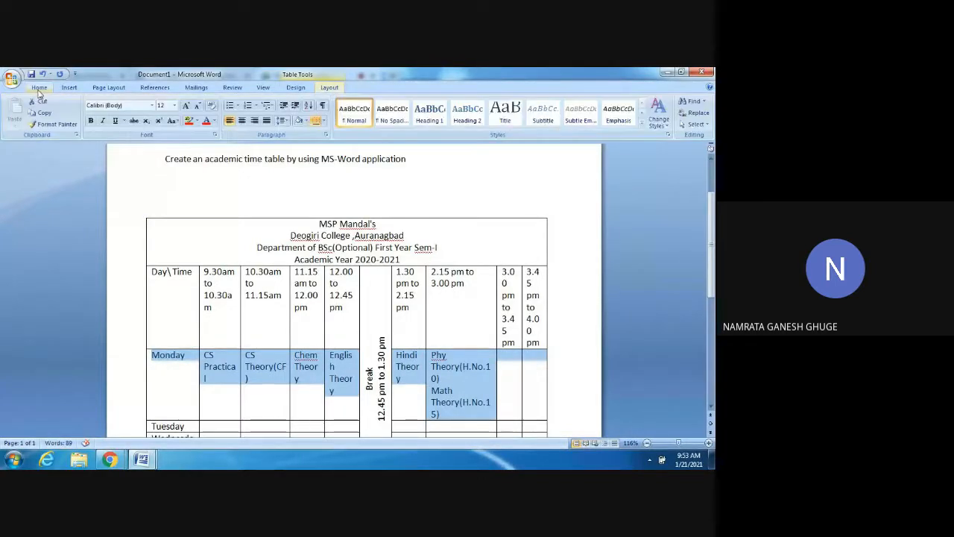
pyautogui.click(197, 106)
pyautogui.click(197, 106)
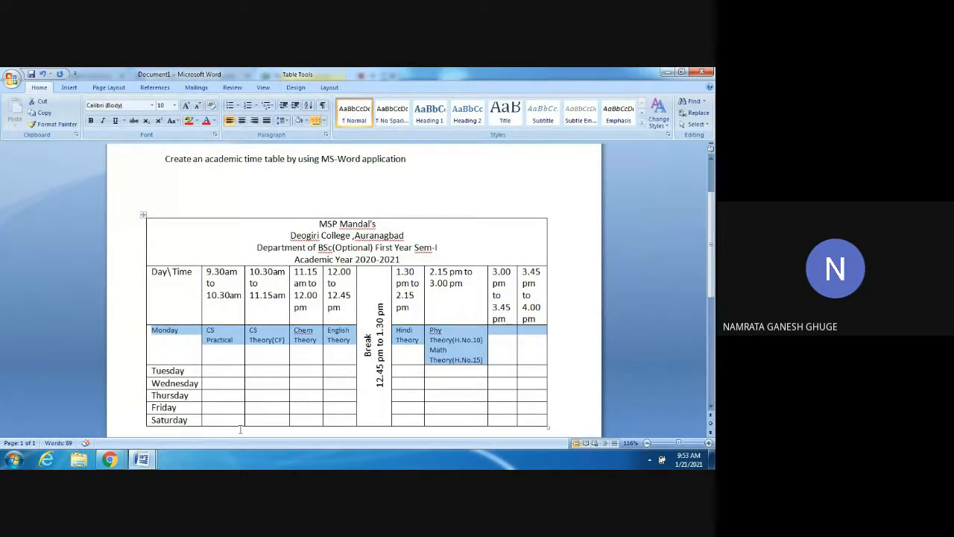
# - Copy the Monday row's formatting onto the Tuesday to Saturday rows with Format Painter
pyautogui.click(47, 125)
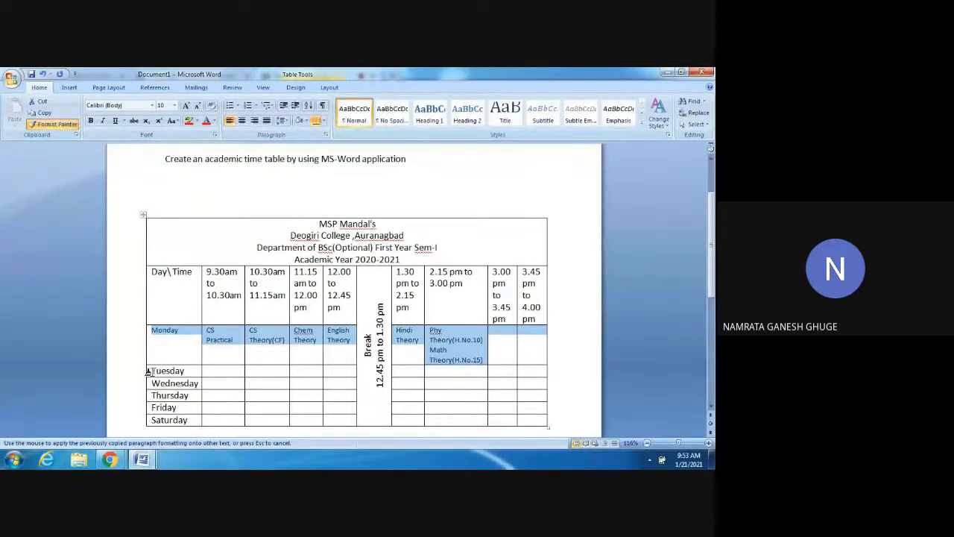
pyautogui.moveTo(148, 370)
pyautogui.mouseDown()
pyautogui.moveTo(387, 429)
pyautogui.moveTo(393, 390)
pyautogui.moveTo(422, 335)
pyautogui.moveTo(522, 325)
pyautogui.moveTo(526, 335)
pyautogui.mouseUp()
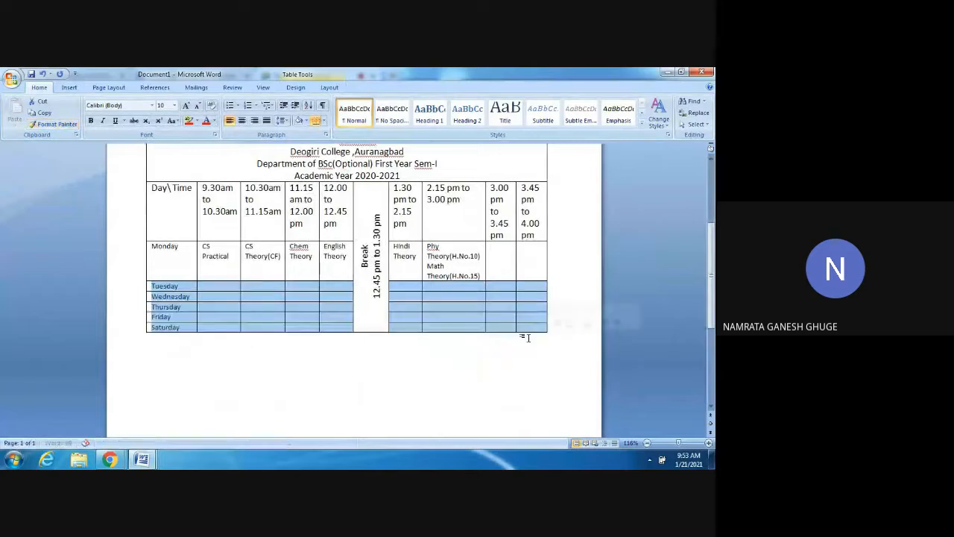
pyautogui.click(415, 385)
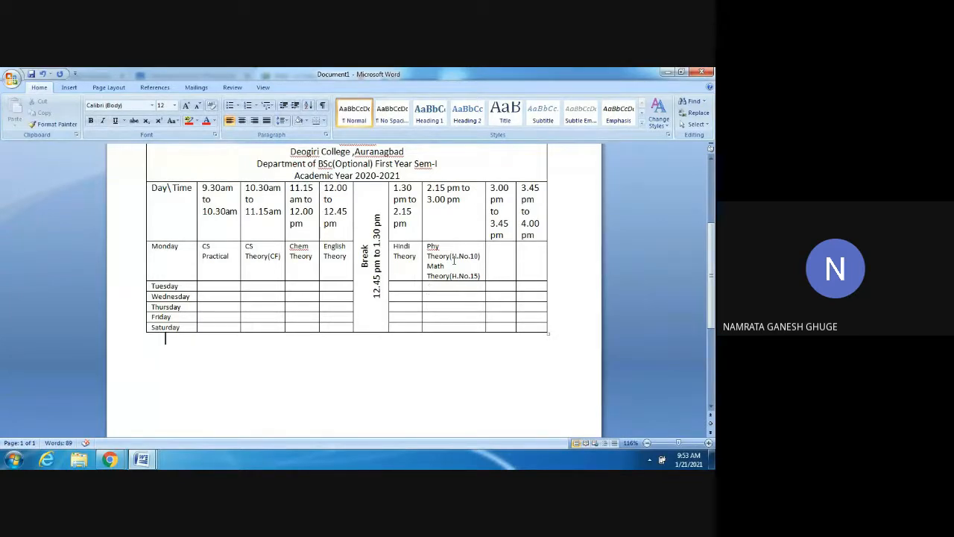
# - Enter "Electronics" and "Theory(H.No.25" on separate lines in Monday's 3.00 pm slot, followed by a new line
pyautogui.click(501, 256)
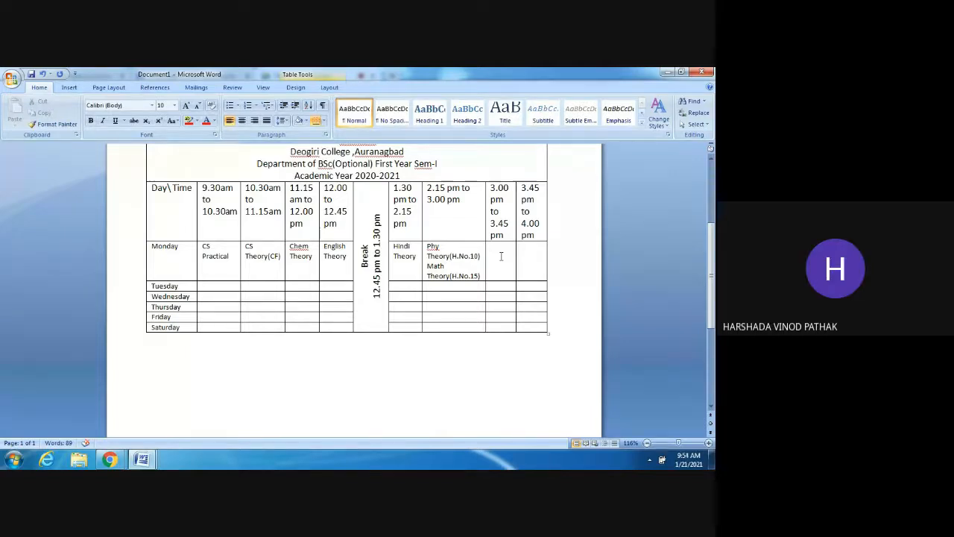
pyautogui.write('Electr')
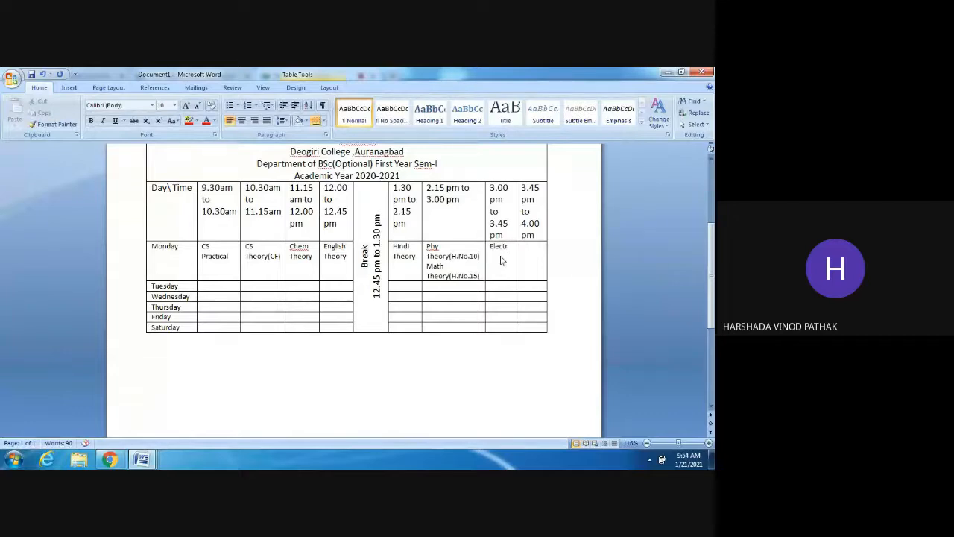
pyautogui.write('onic')
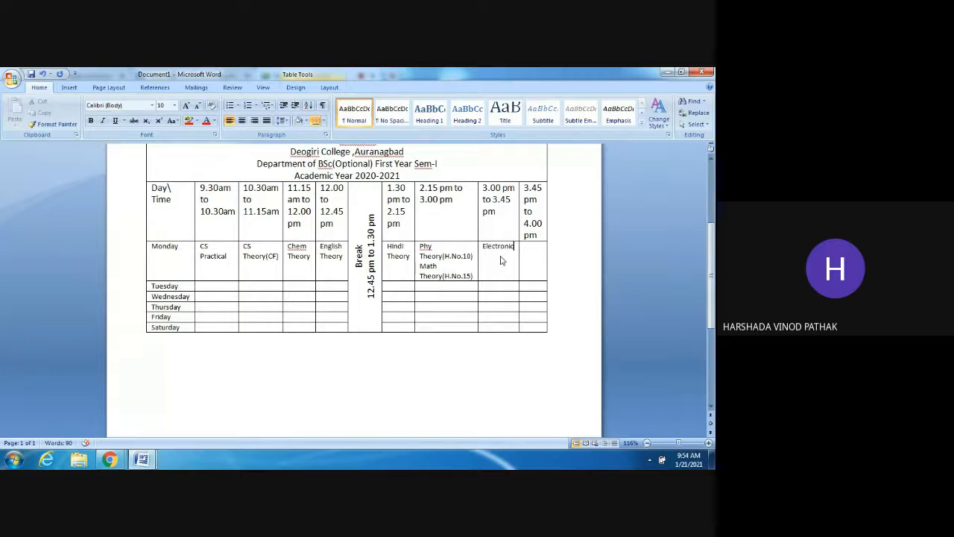
pyautogui.write('s')
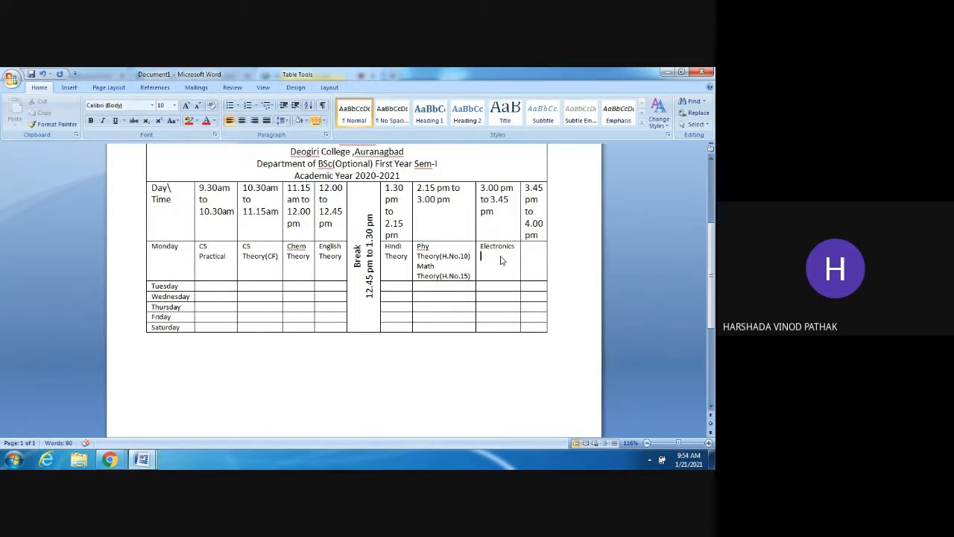
pyautogui.write('Theory')
pyautogui.write('(H.No.')
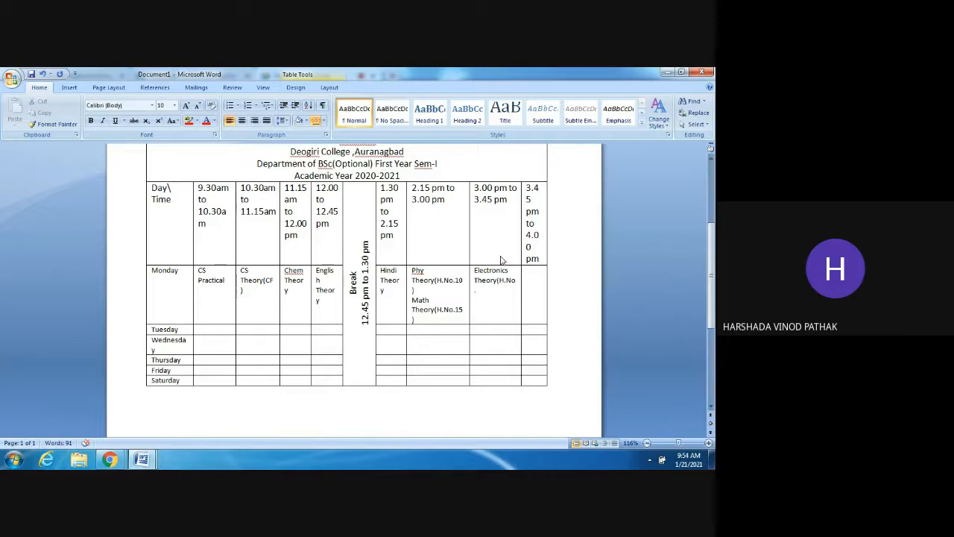
pyautogui.write('25')
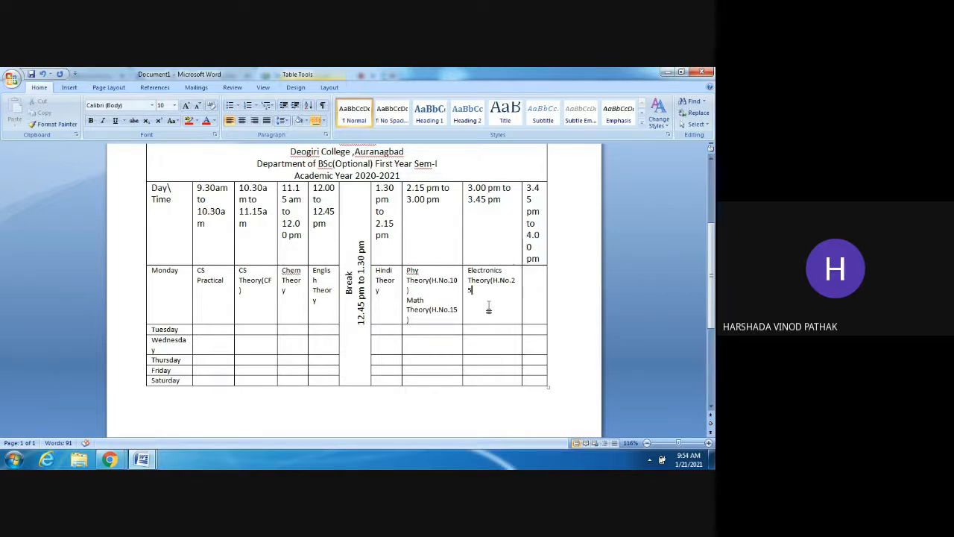
pyautogui.press('Return')
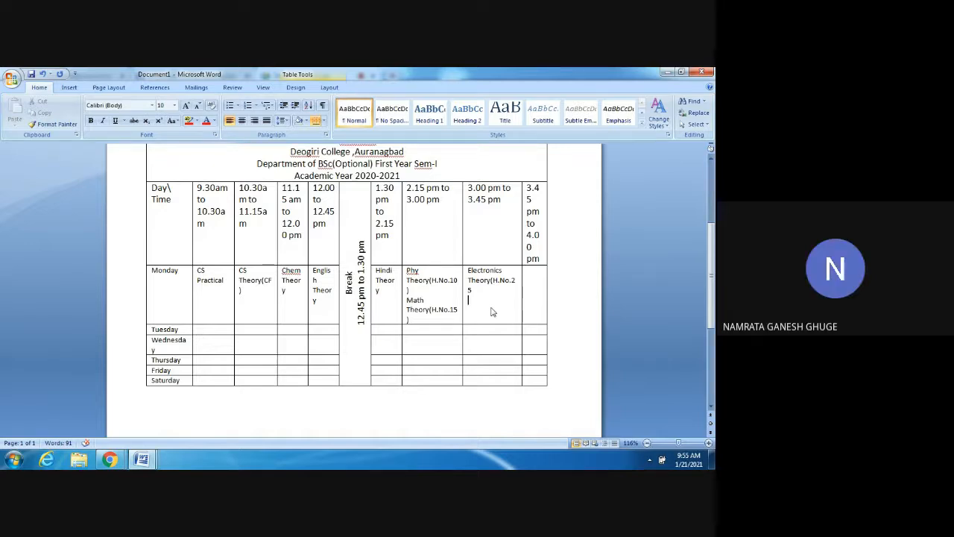
# - Remove the gap between "Math" and "Theory" in Monday's 2.15 pm slot, leaving no hyphen between the words
pyautogui.click(432, 301)
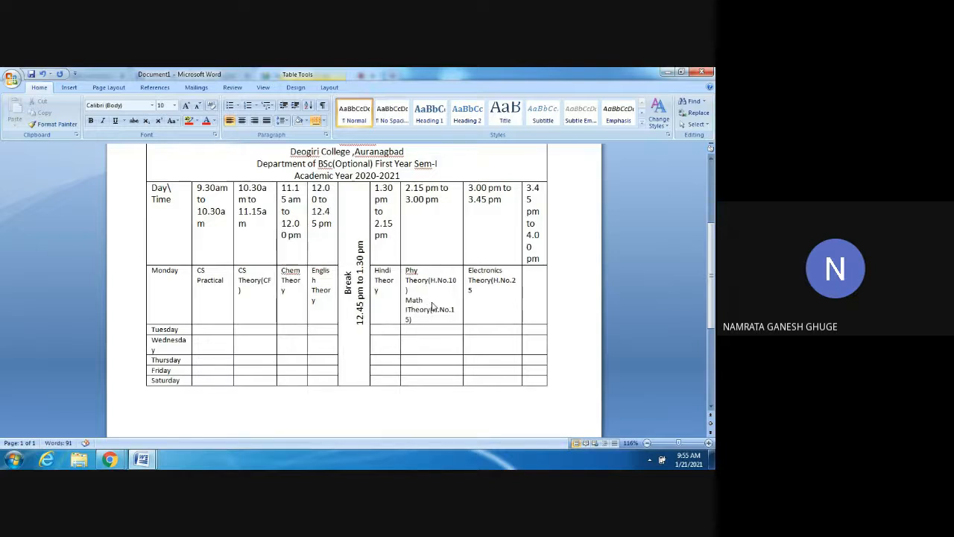
pyautogui.press('BackSpace')
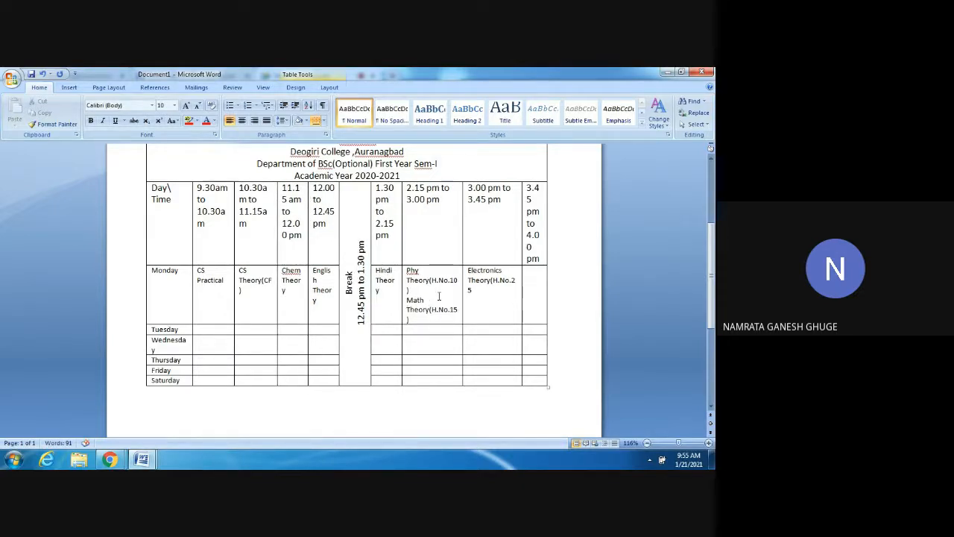
pyautogui.click(430, 300)
pyautogui.write('-')
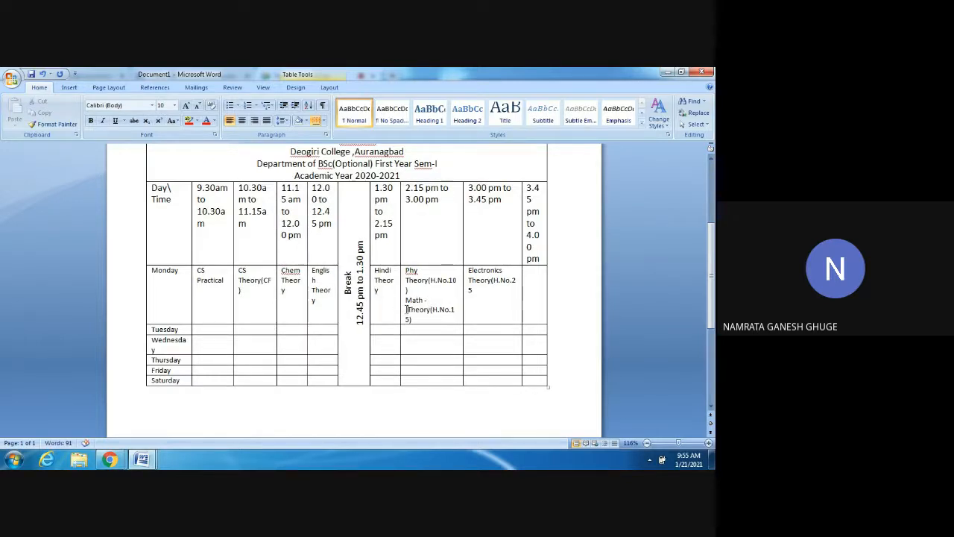
pyautogui.press('BackSpace')
pyautogui.press('BackSpace')
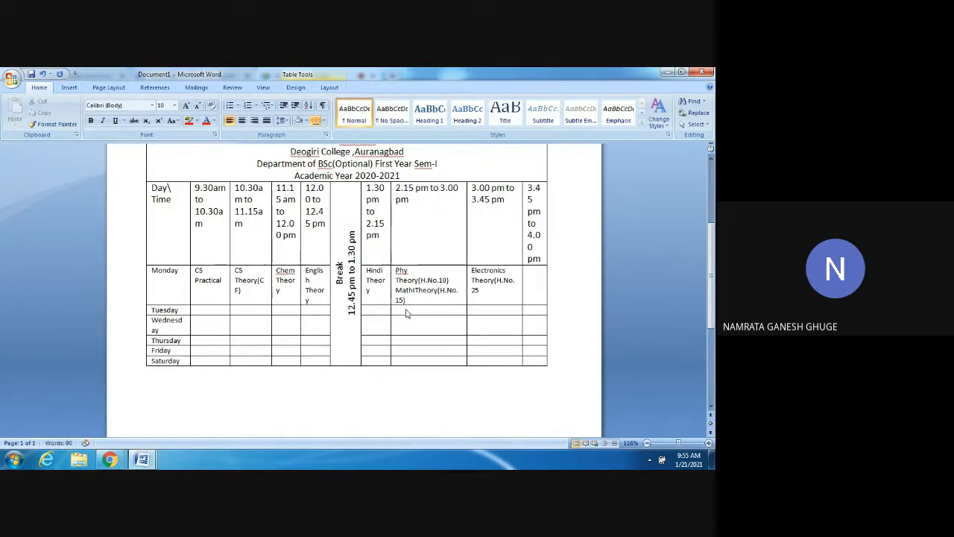
# - Insert "I" after "Math" in Monday's 2.15 pm slot, keeping "Theory(H.No.15)" on its own line
pyautogui.write('I')
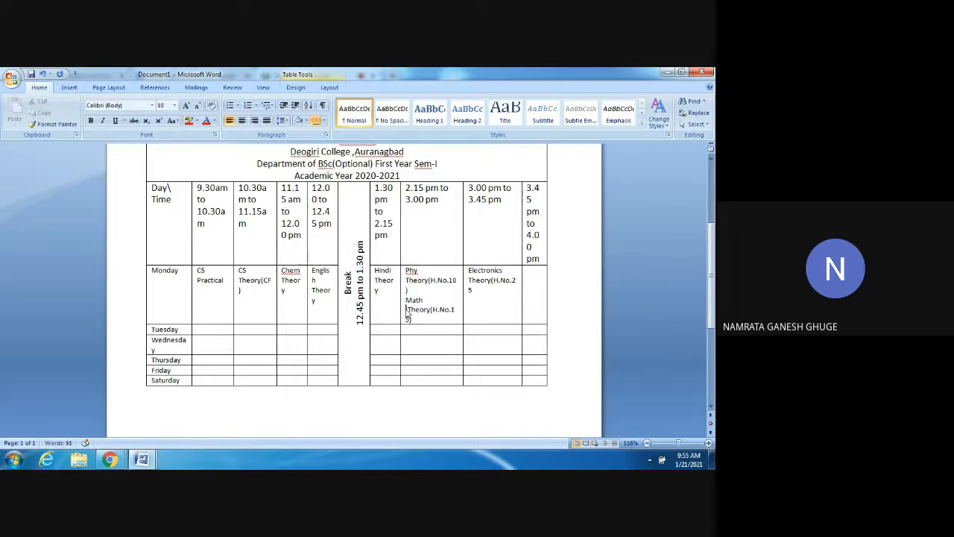
pyautogui.write('I')
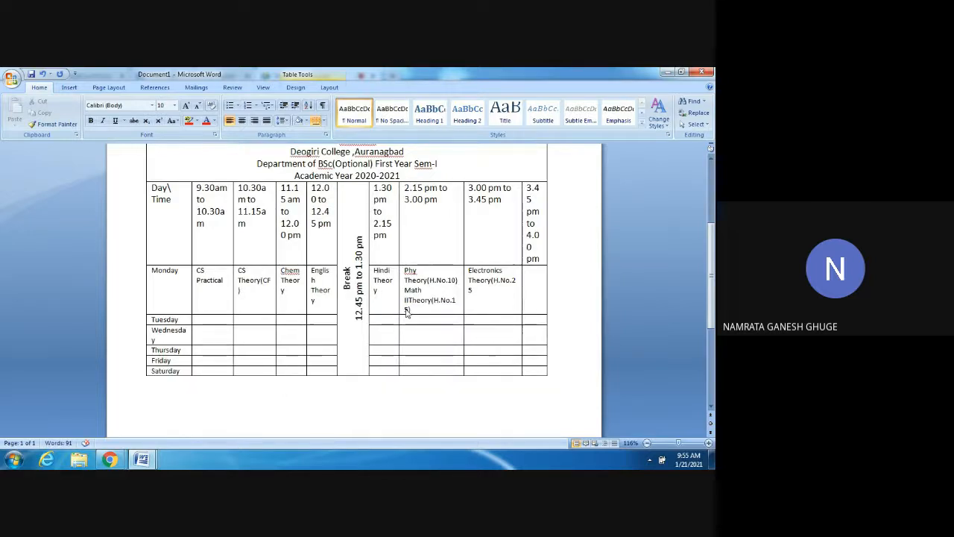
pyautogui.press('BackSpace')
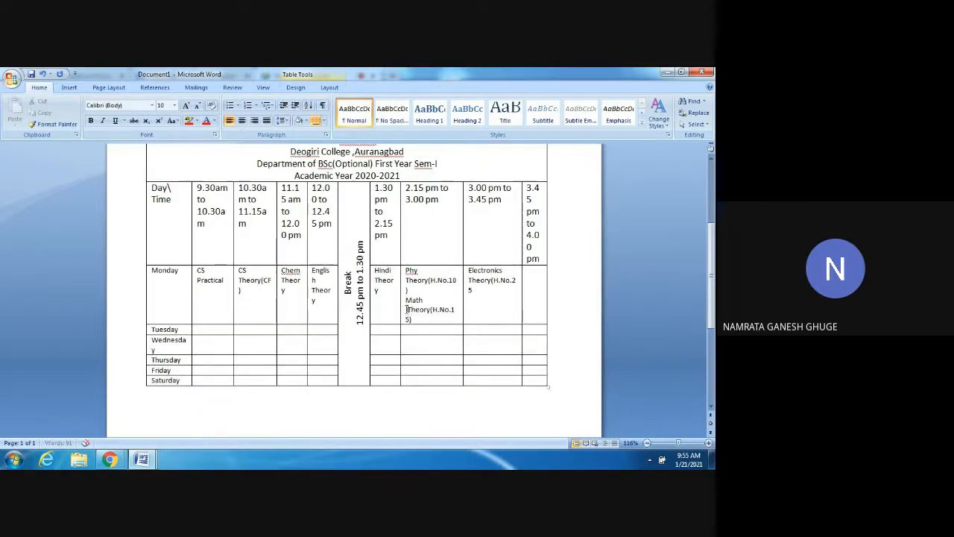
pyautogui.write('I')
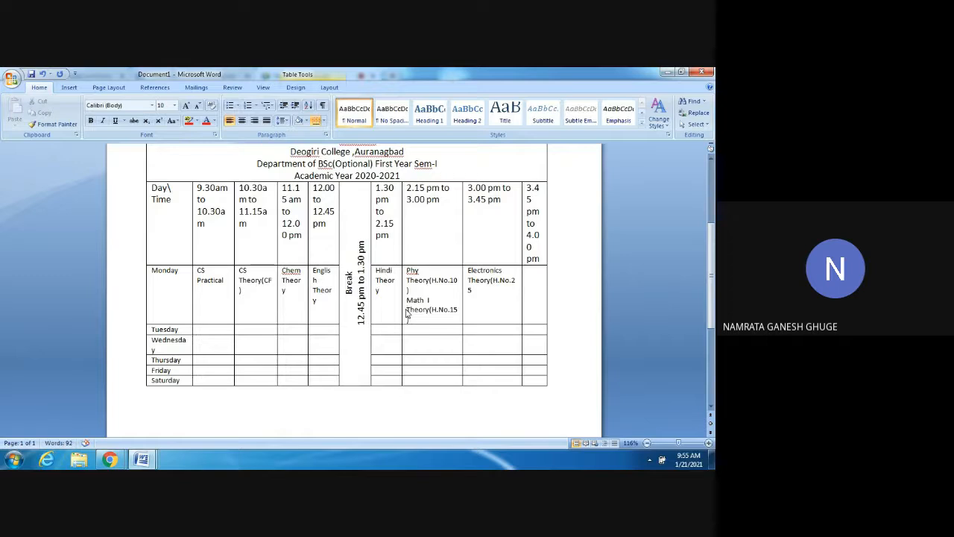
# - Add "Math II" and "Theory (H.No.30)" on separate lines below the Electronics entry in Monday's 3.00 pm slot
pyautogui.click(493, 300)
pyautogui.write('Math II')
pyautogui.press('Return')
pyautogui.write('Theory (H.No')
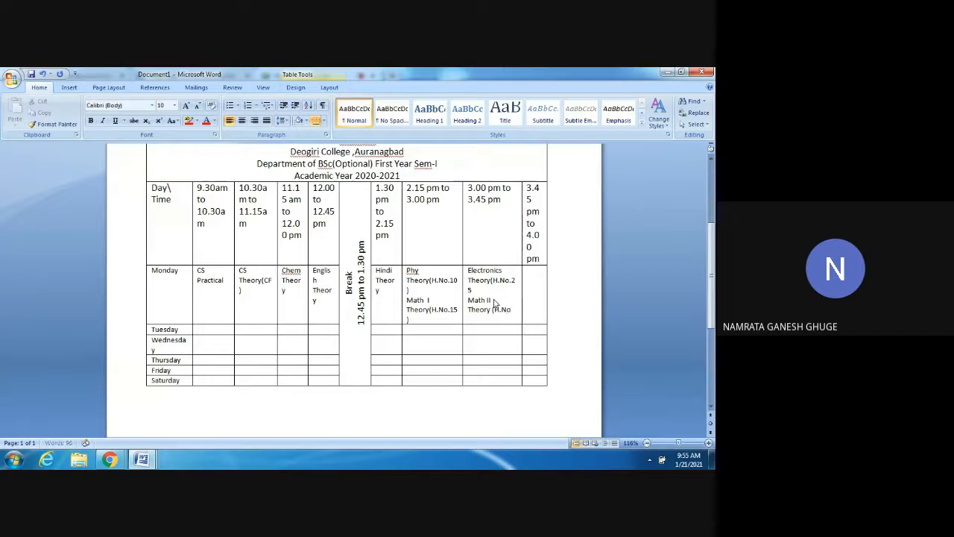
pyautogui.write('.30)')
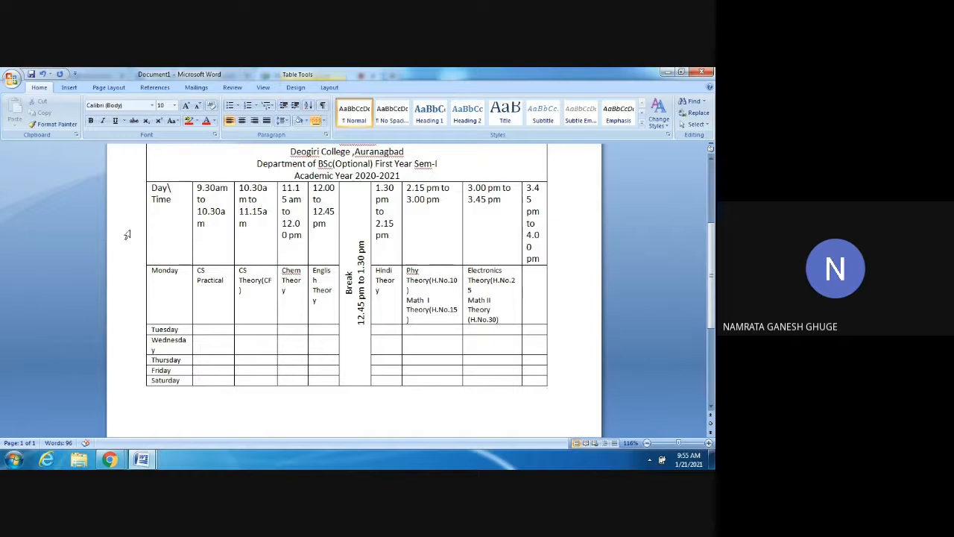
# - Add "Marathi" and "Sanskrit" on separate lines below "Hindi Theory" in Monday's 1.30 pm slot
pyautogui.click(533, 276)
pyautogui.click(386, 295)
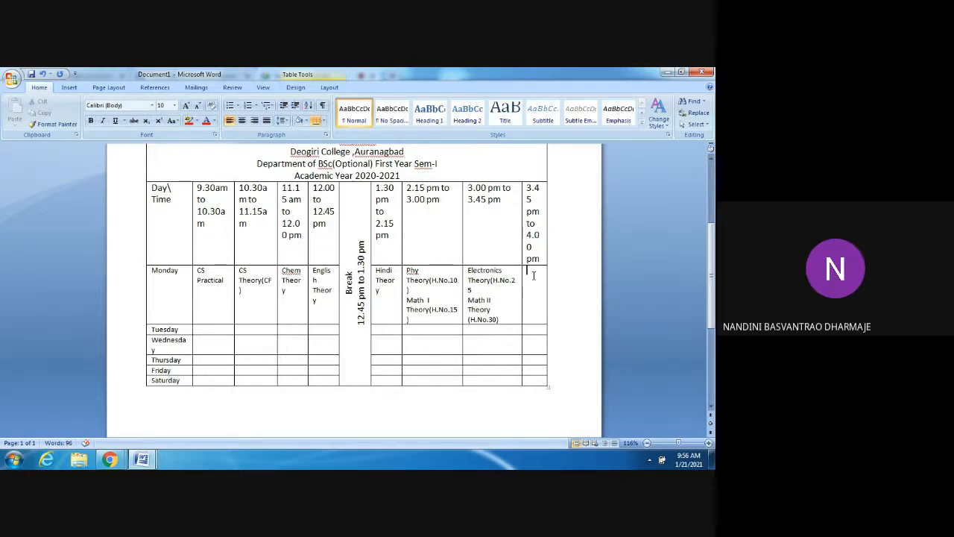
pyautogui.click(534, 275)
pyautogui.click(391, 296)
pyautogui.write('Marathi')
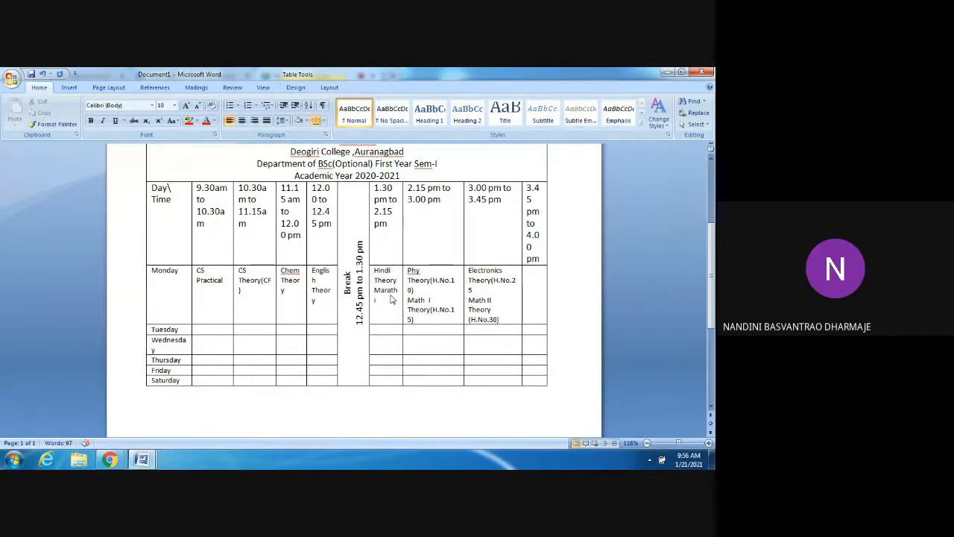
pyautogui.press('Return')
pyautogui.write('Sanskrit')
# - Enter "Bio" and "Theory(H.No.45)" on separate lines in Monday's 3.45 pm slot
pyautogui.moveTo(408, 271); pyautogui.dragTo(457, 284)
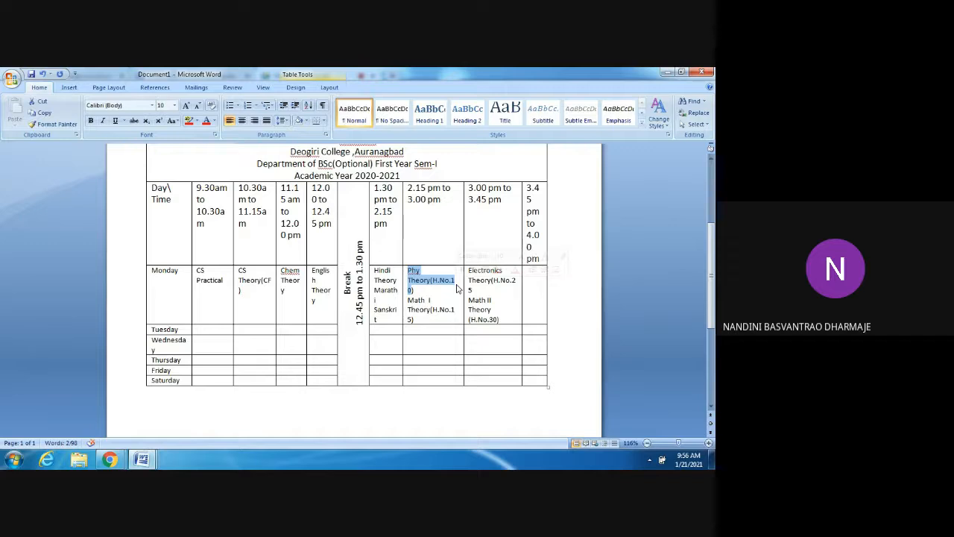
pyautogui.click(534, 293)
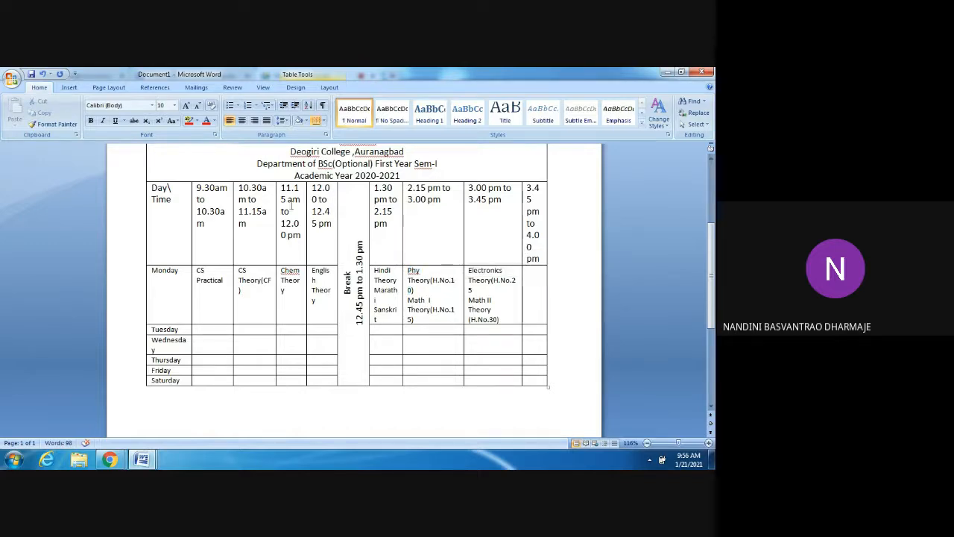
pyautogui.doubleClick(524, 278)
pyautogui.click(539, 280)
pyautogui.write('Bio T')
pyautogui.press('Return')
pyautogui.write('Theory')
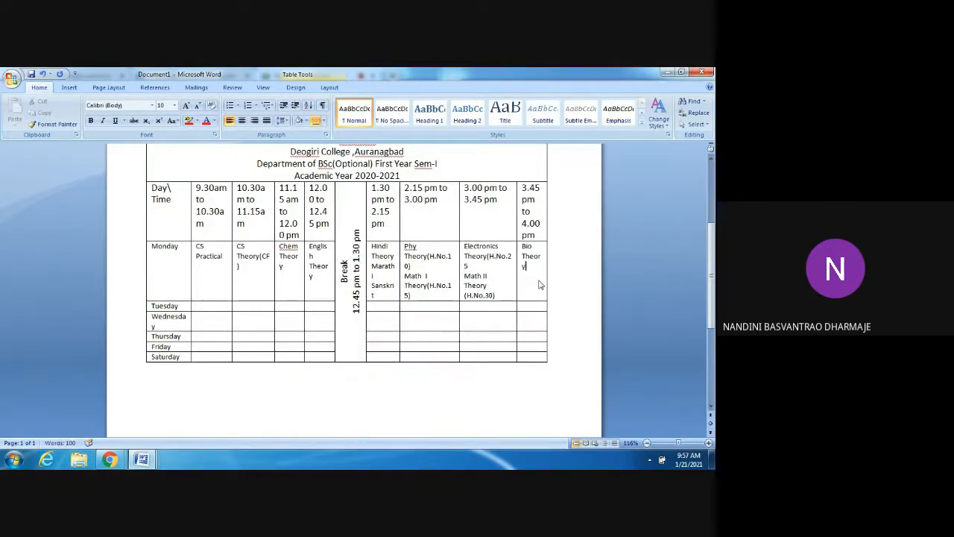
pyautogui.write('()')
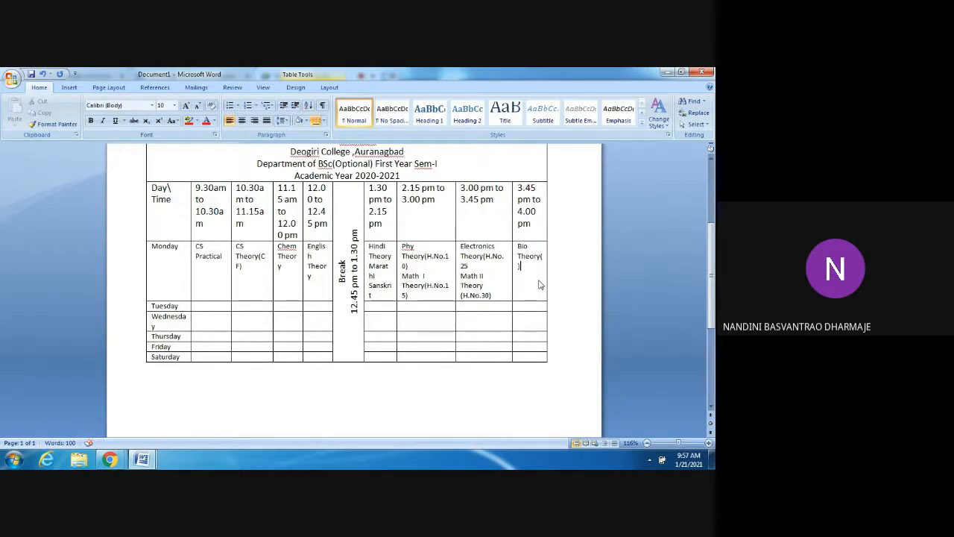
pyautogui.write('H.No.')
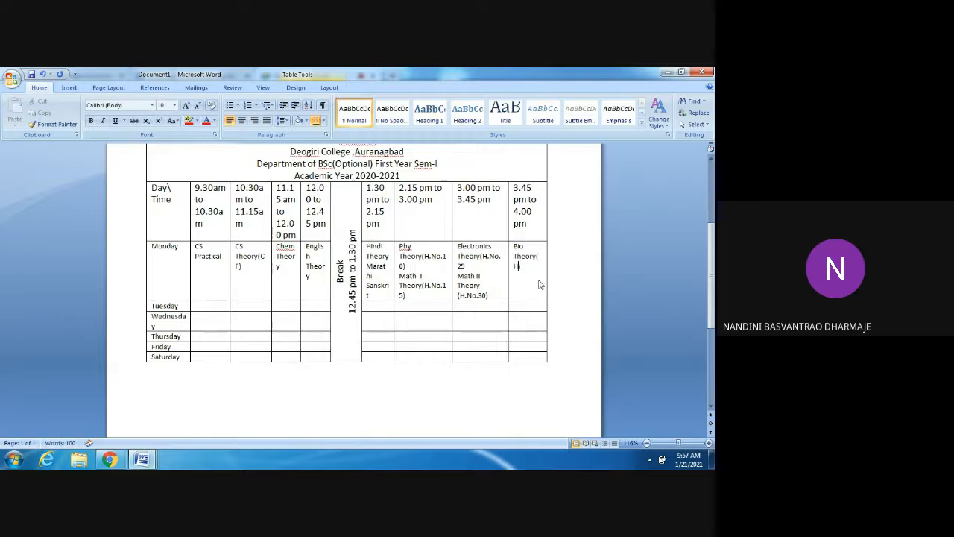
pyautogui.write('45')
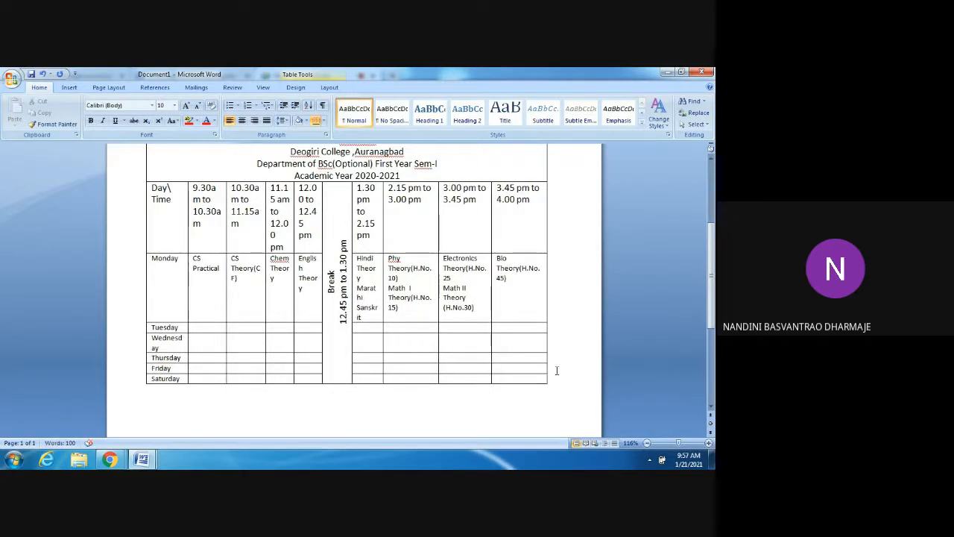
pyautogui.click(552, 339)
pyautogui.click(231, 328)
pyautogui.click(277, 328)
pyautogui.click(312, 327)
# - Cycle the text direction of the "Day\Time" header cell through both vertical orientations and back to horizontal
pyautogui.moveTo(153, 187); pyautogui.dragTo(171, 224)
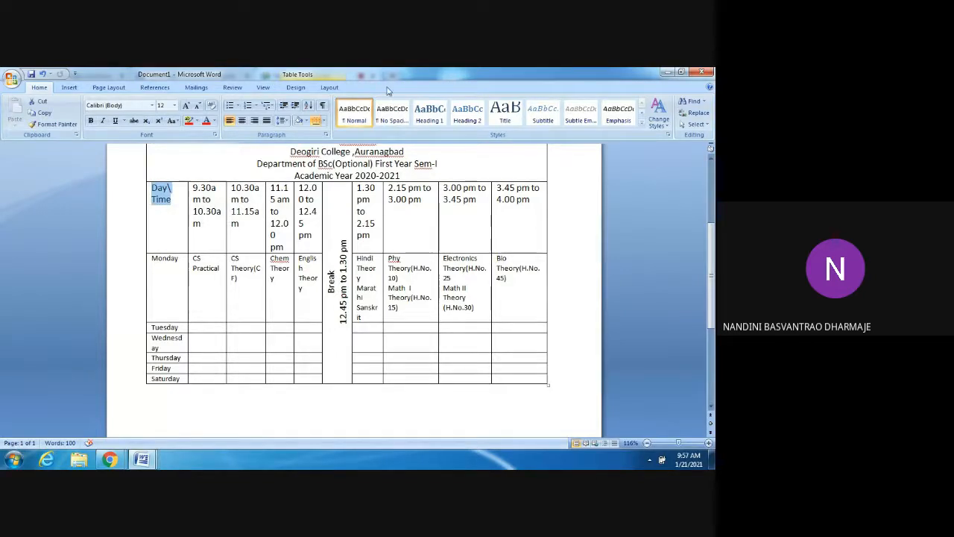
pyautogui.click(336, 88)
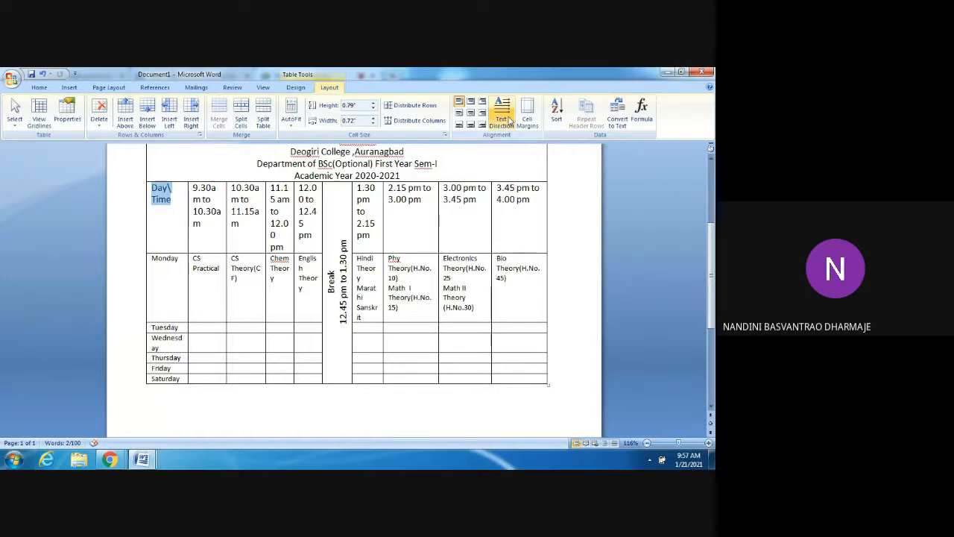
pyautogui.click(501, 121)
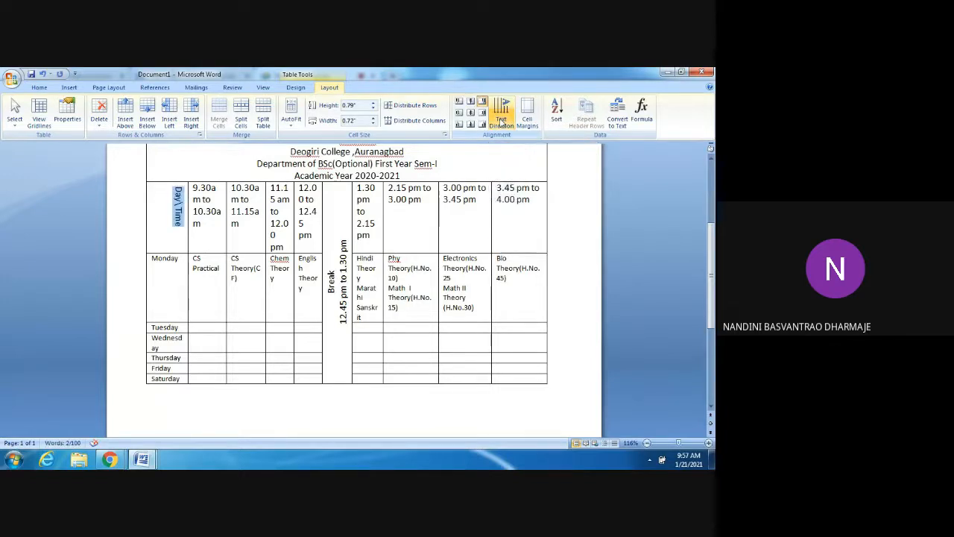
pyautogui.click(501, 121)
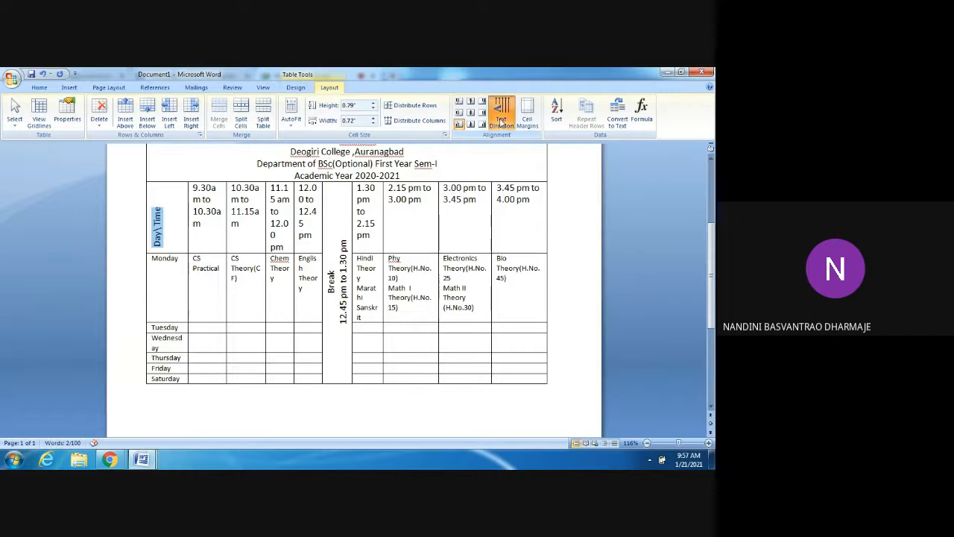
pyautogui.click(500, 120)
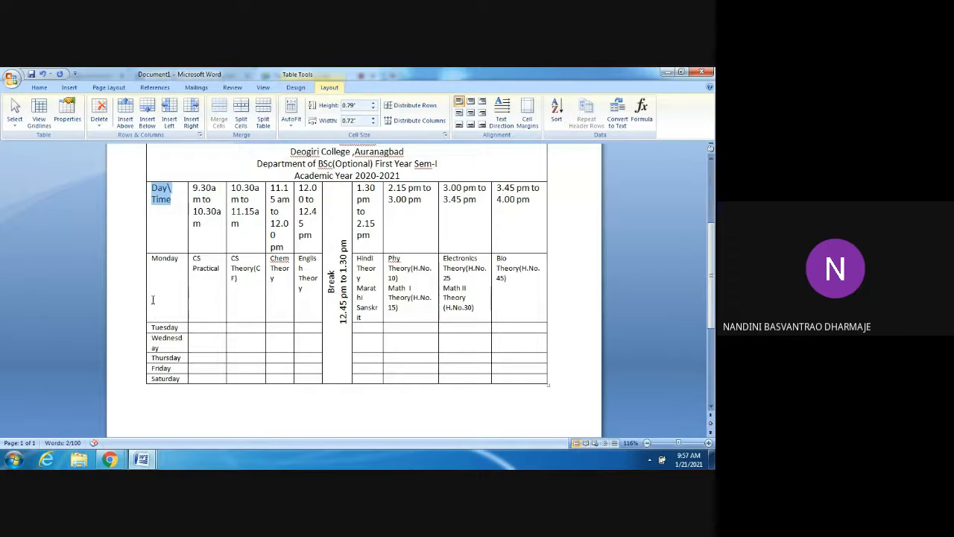
# - Copy all of Monday's subject entries into the slots of the Tuesday to Saturday rows
pyautogui.moveTo(153, 260); pyautogui.dragTo(509, 301)
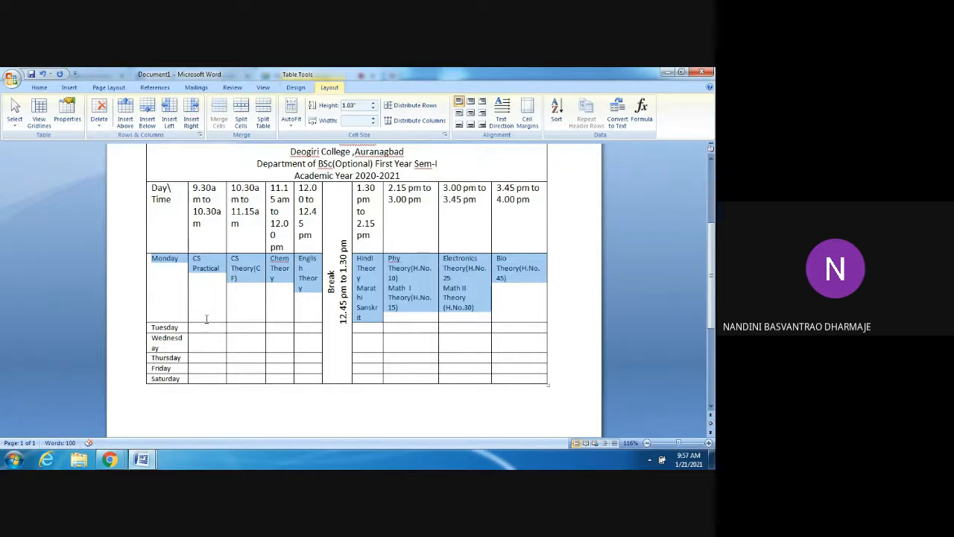
pyautogui.click(205, 316)
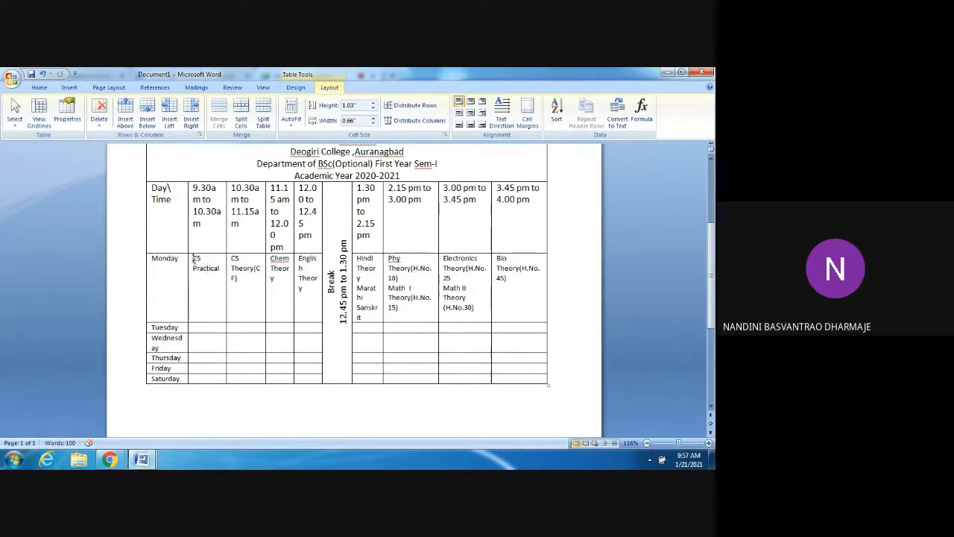
pyautogui.moveTo(190, 260); pyautogui.dragTo(524, 315)
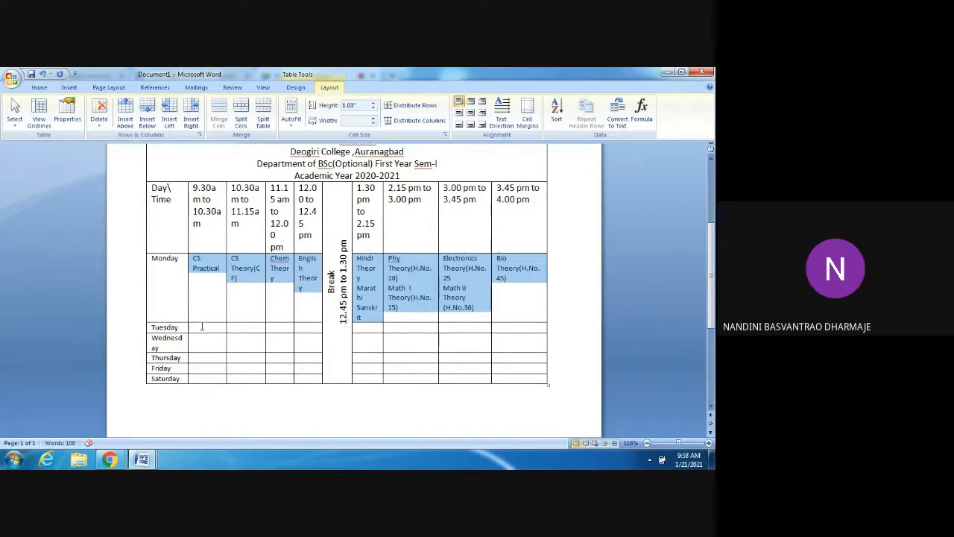
pyautogui.moveTo(202, 328); pyautogui.dragTo(514, 380)
pyautogui.hotkey('ctrl', 'v')
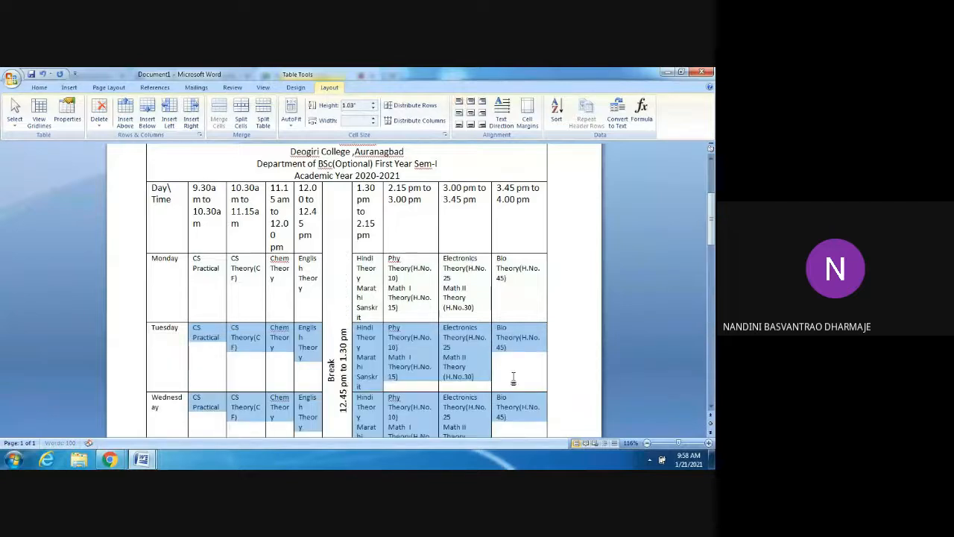
# - Move the whole time table up to just below the assignment question line and check its fit on the page
pyautogui.moveTo(709, 255); pyautogui.dragTo(709, 281)
pyautogui.moveTo(713, 268); pyautogui.dragTo(692, 208)
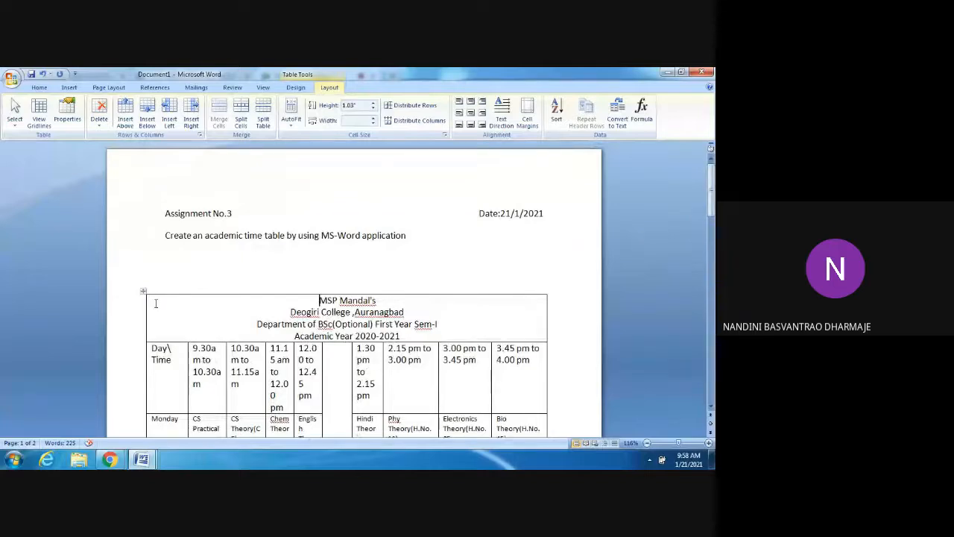
pyautogui.moveTo(142, 293); pyautogui.dragTo(138, 257)
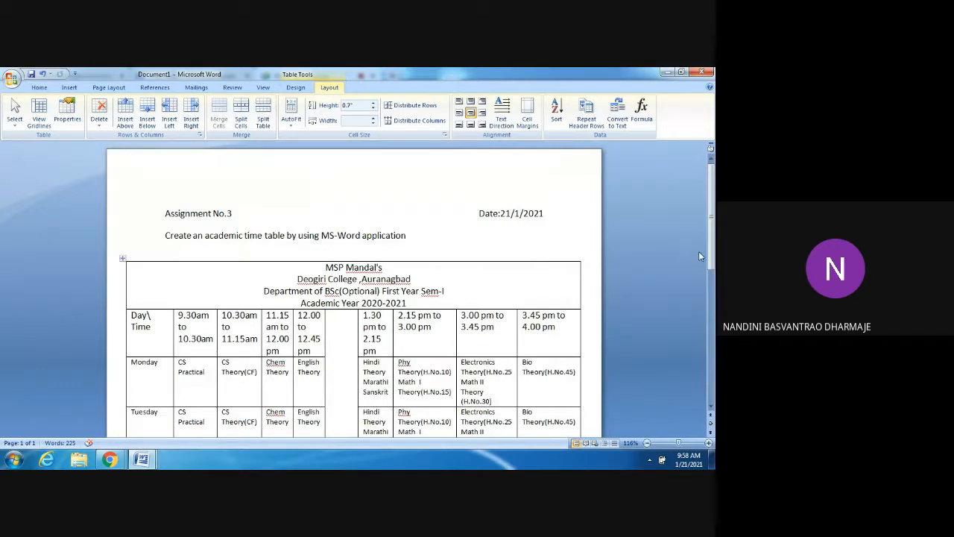
pyautogui.moveTo(712, 254); pyautogui.dragTo(714, 342)
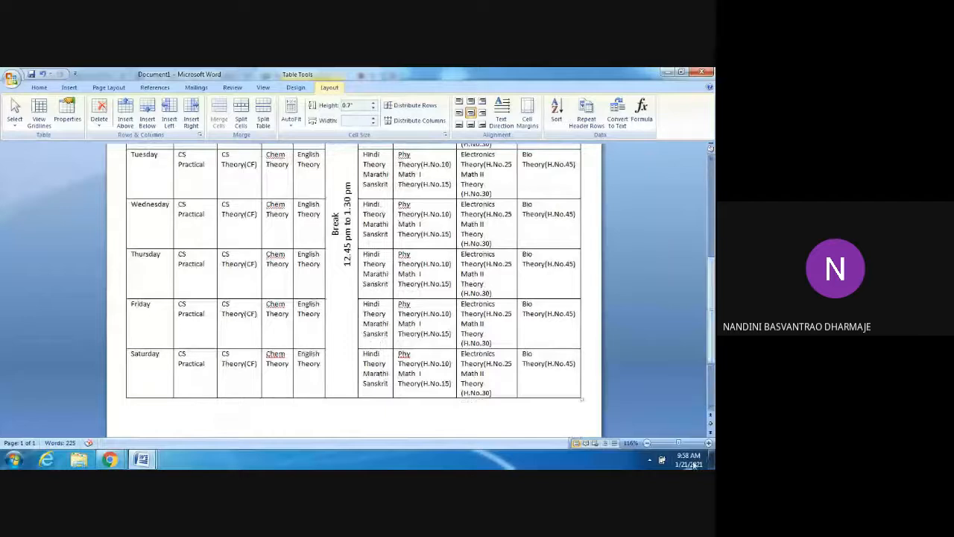
pyautogui.moveTo(678, 444); pyautogui.dragTo(671, 444)
pyautogui.moveTo(711, 339); pyautogui.dragTo(712, 348)
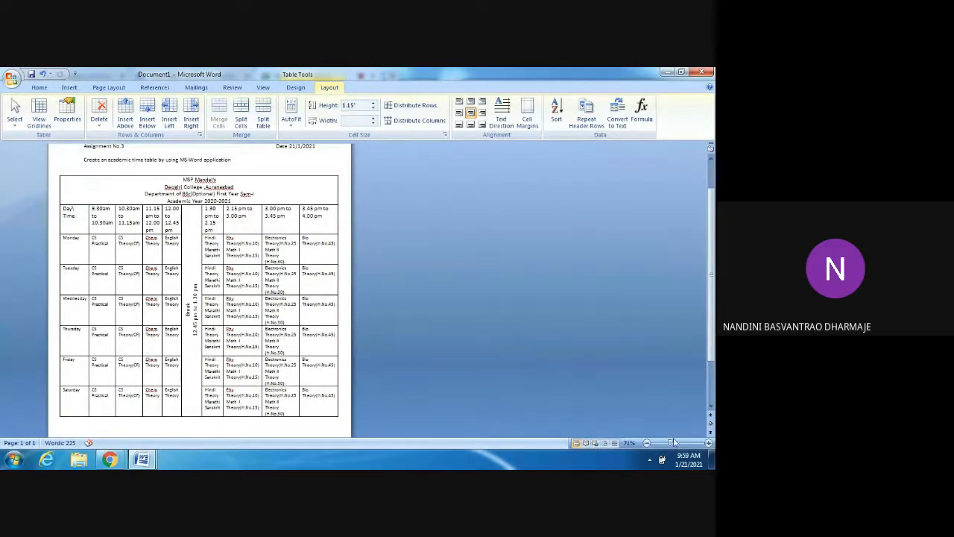
# - Make the four-line college heading in the table's top row bold
pyautogui.moveTo(673, 443); pyautogui.dragTo(676, 444)
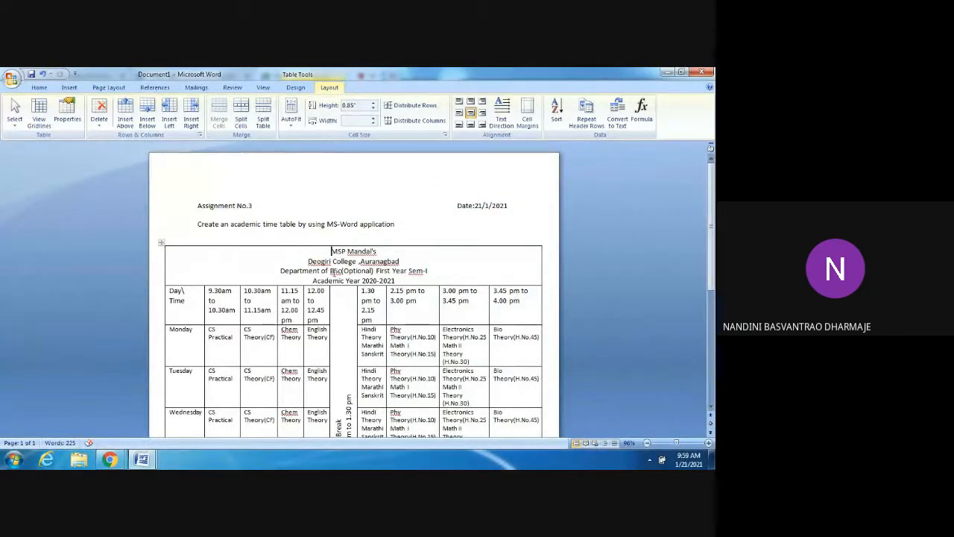
pyautogui.moveTo(326, 253); pyautogui.dragTo(406, 278)
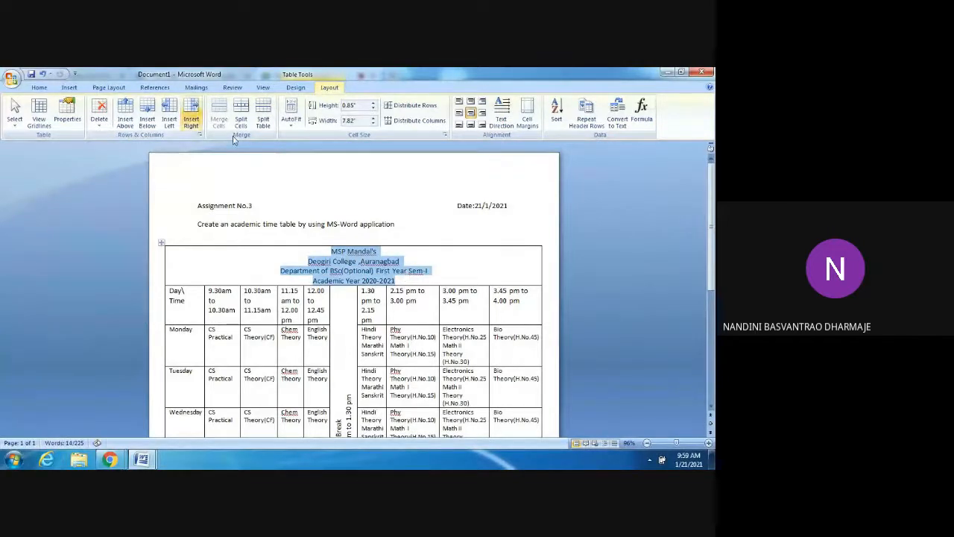
pyautogui.click(37, 88)
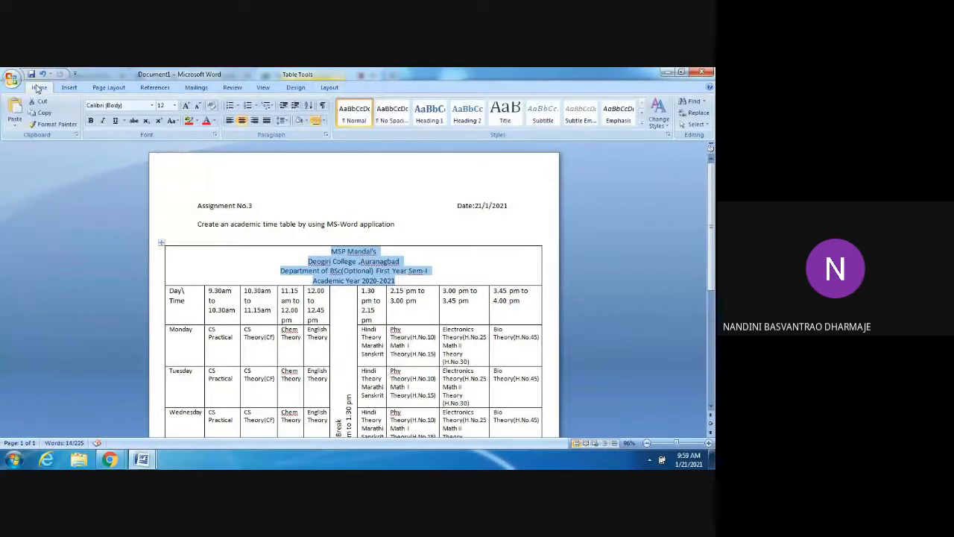
pyautogui.click(90, 121)
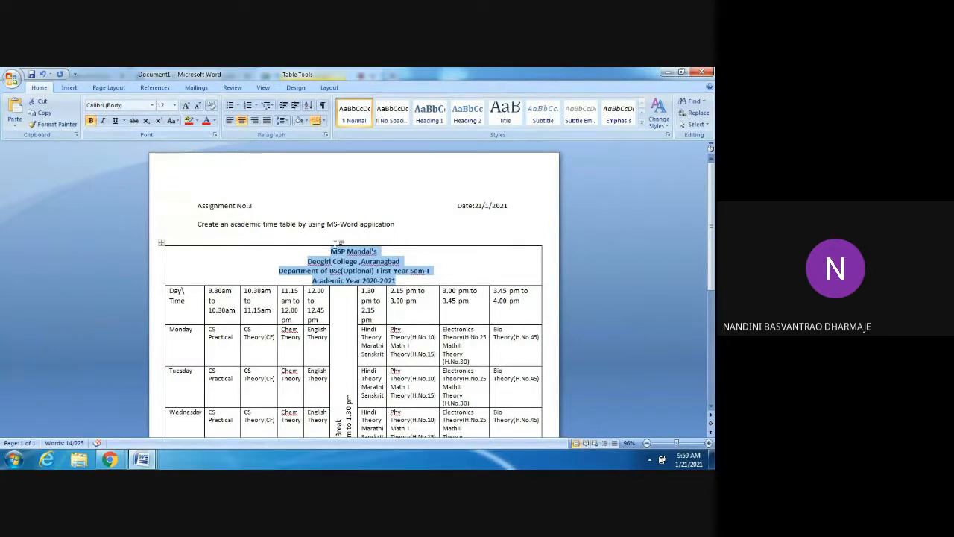
pyautogui.click(429, 258)
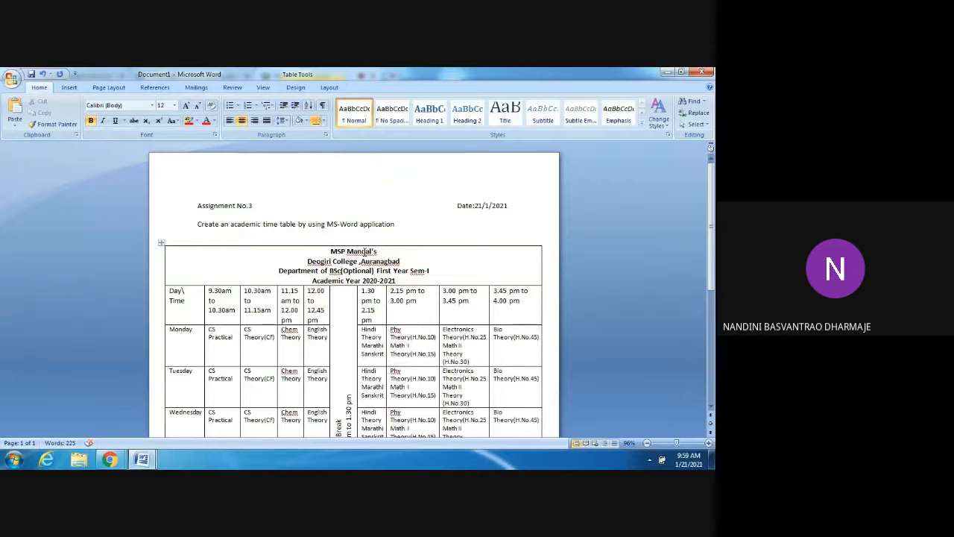
# - Ignore all instances of "Mandal's" and run the spelling check, ignoring "Deogiri", "Auranagbad", "BSc" and "Sem" once each in the college heading
pyautogui.rightClick(377, 254)
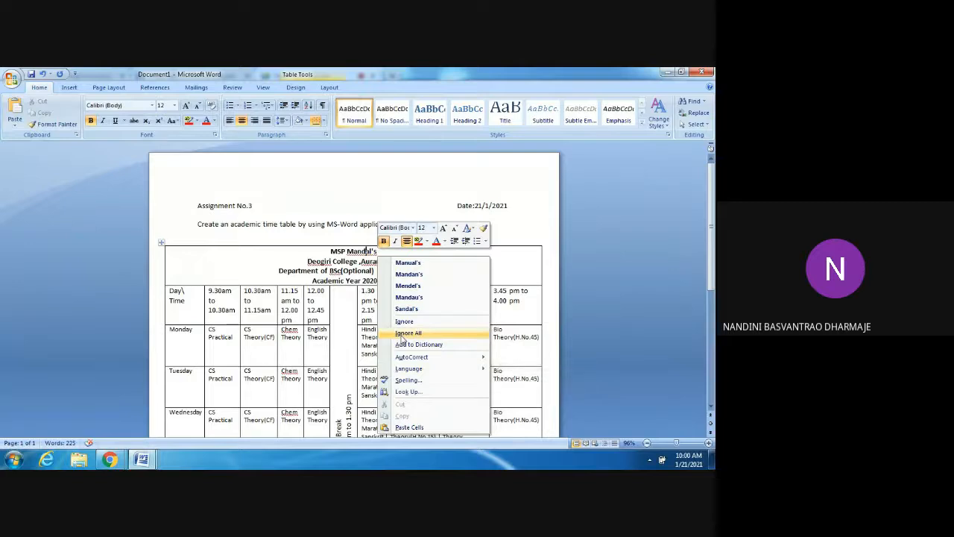
pyautogui.click(403, 335)
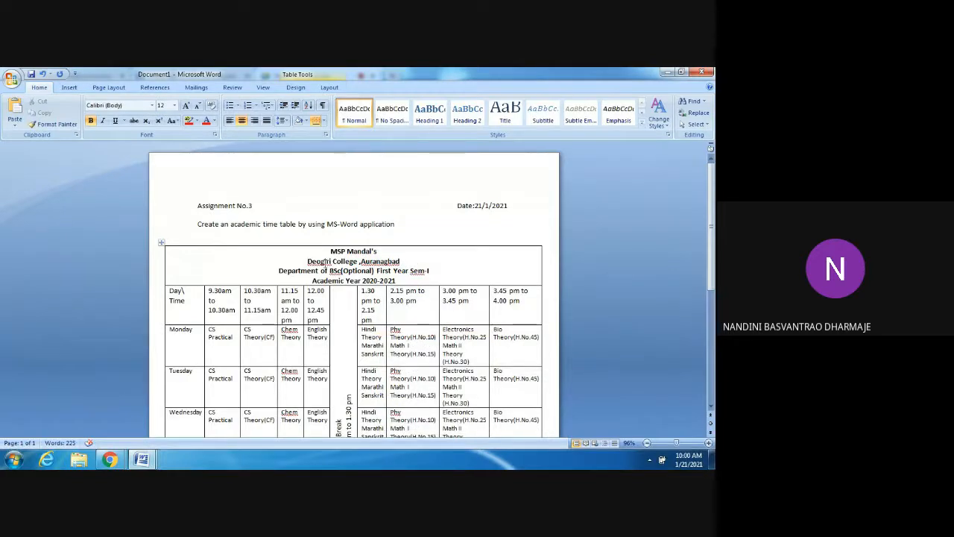
pyautogui.click(234, 89)
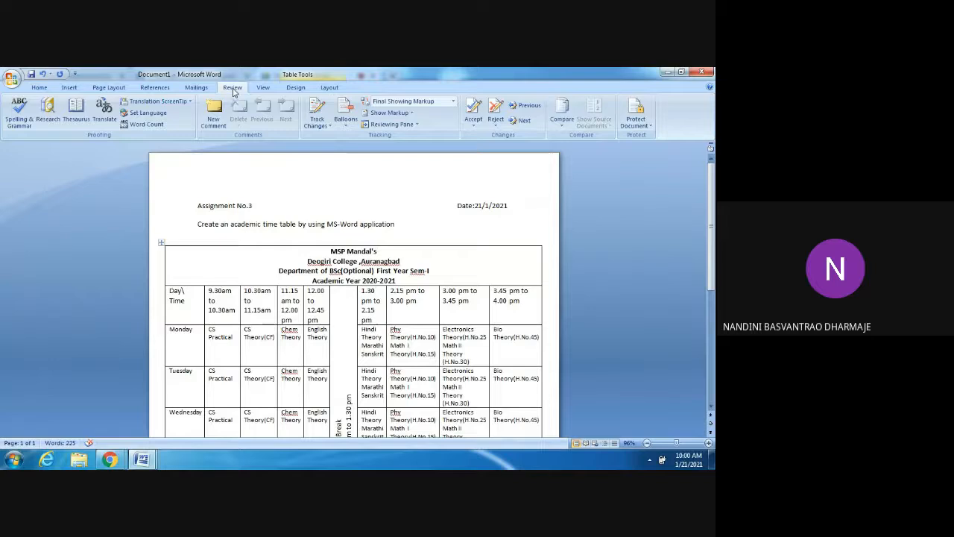
pyautogui.click(19, 121)
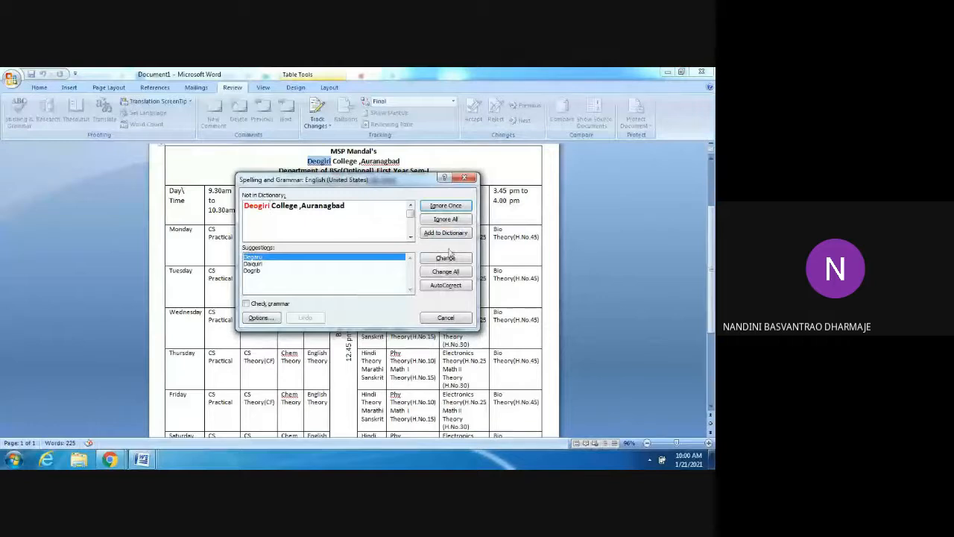
pyautogui.click(444, 208)
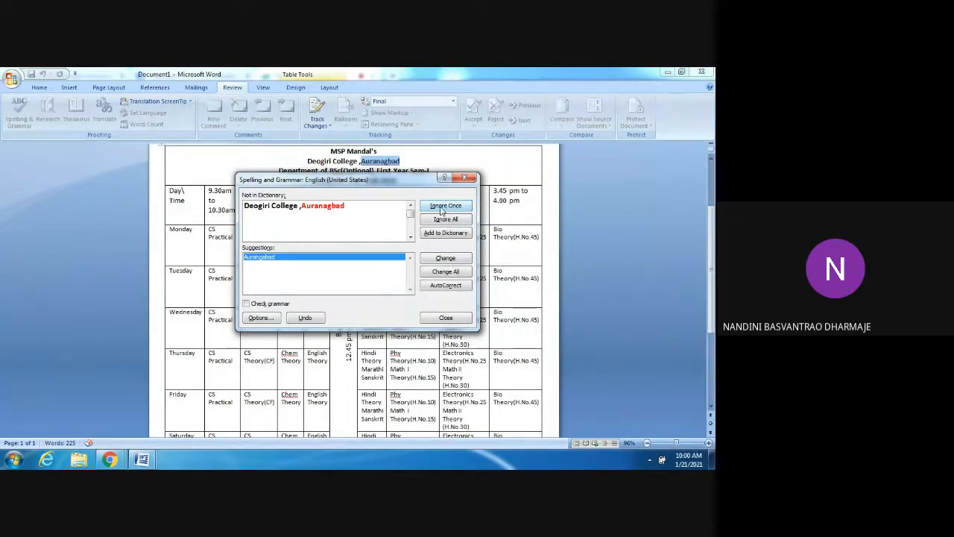
pyautogui.click(441, 208)
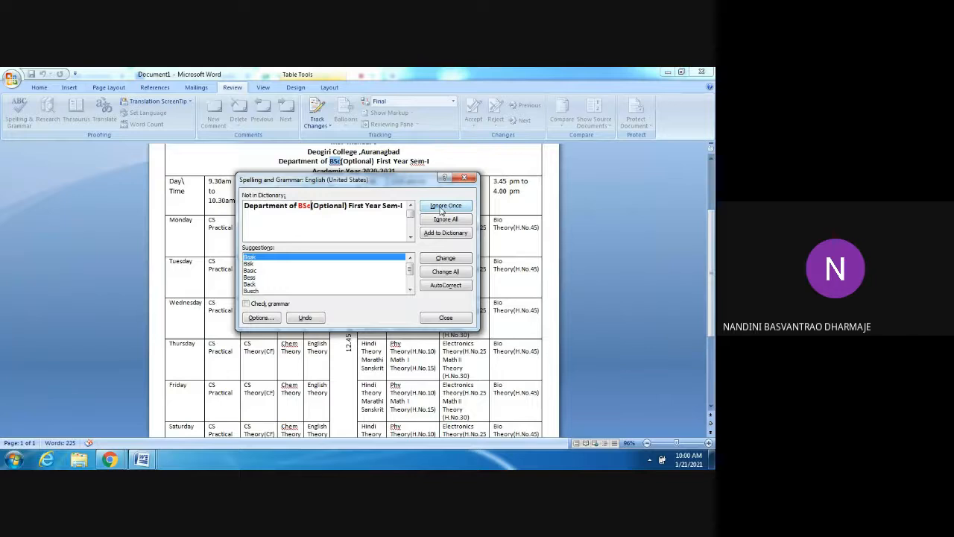
pyautogui.click(441, 210)
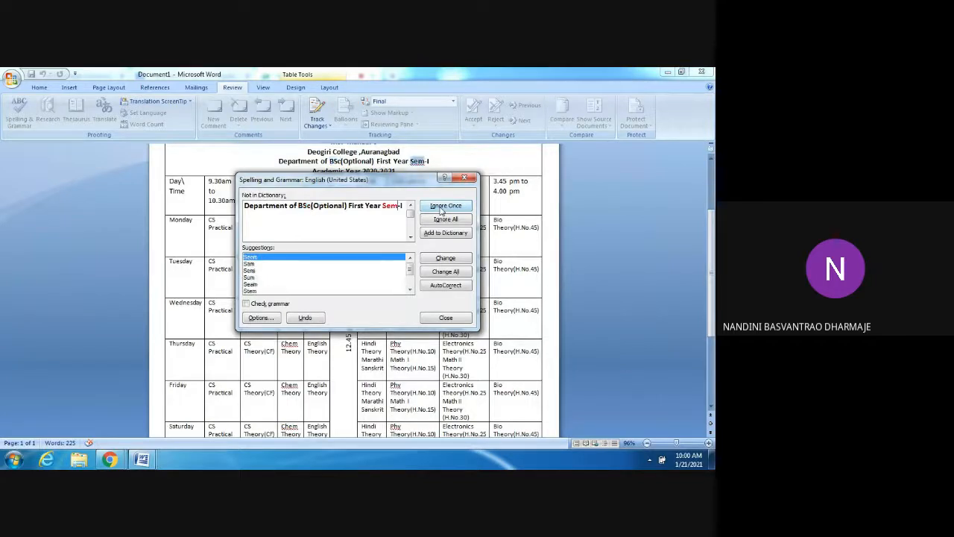
pyautogui.click(442, 210)
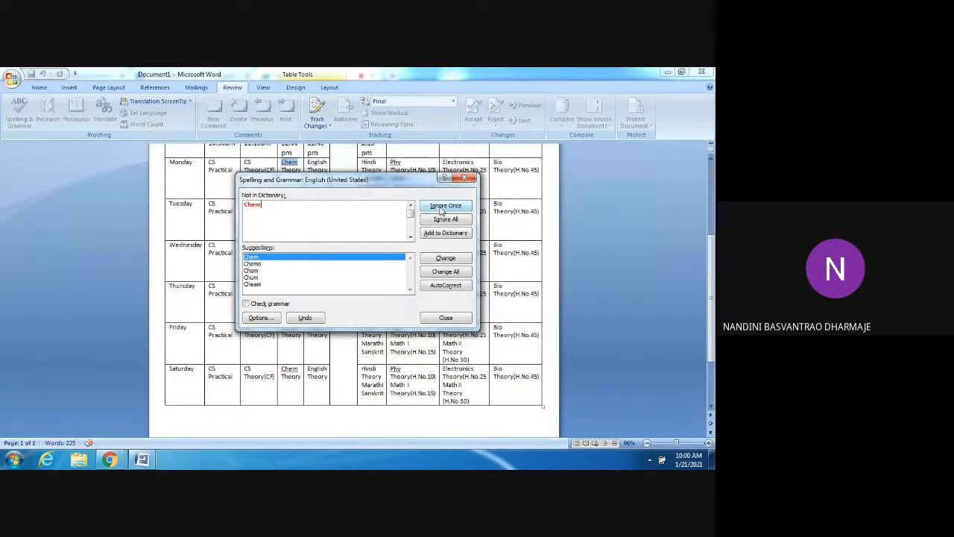
# - Ignore each flagged "Chem" and "Phy" once in the Monday to Saturday rows and finish the spelling check
pyautogui.click(442, 210)
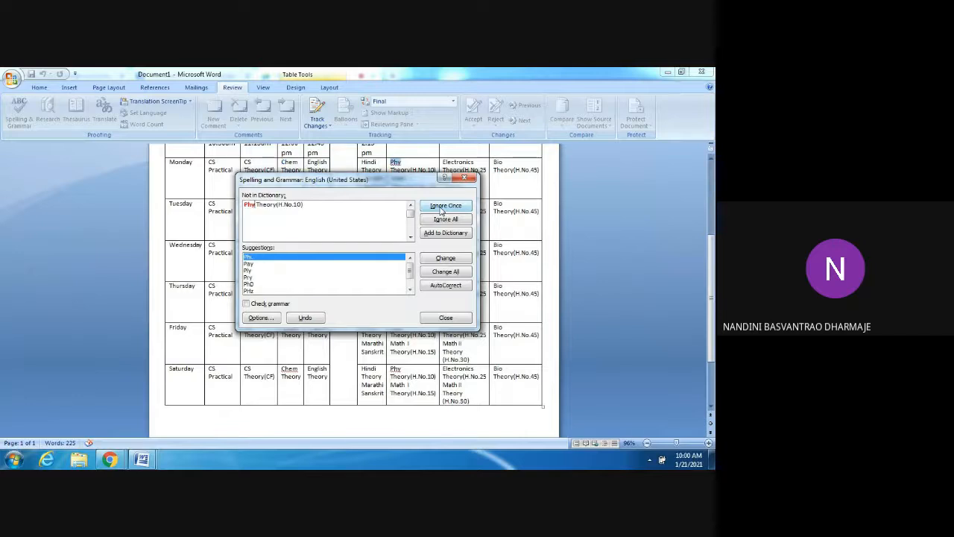
pyautogui.click(441, 207)
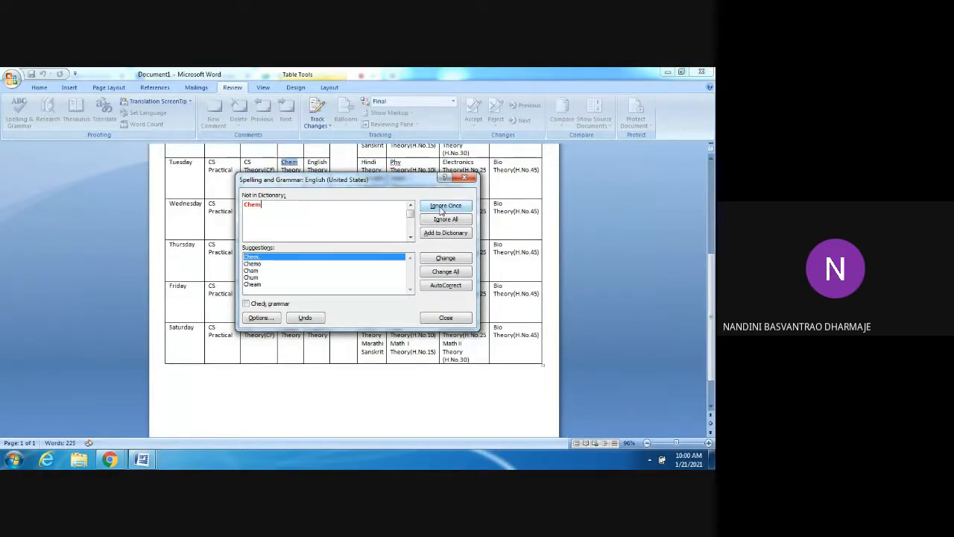
pyautogui.click(441, 207)
pyautogui.click(442, 207)
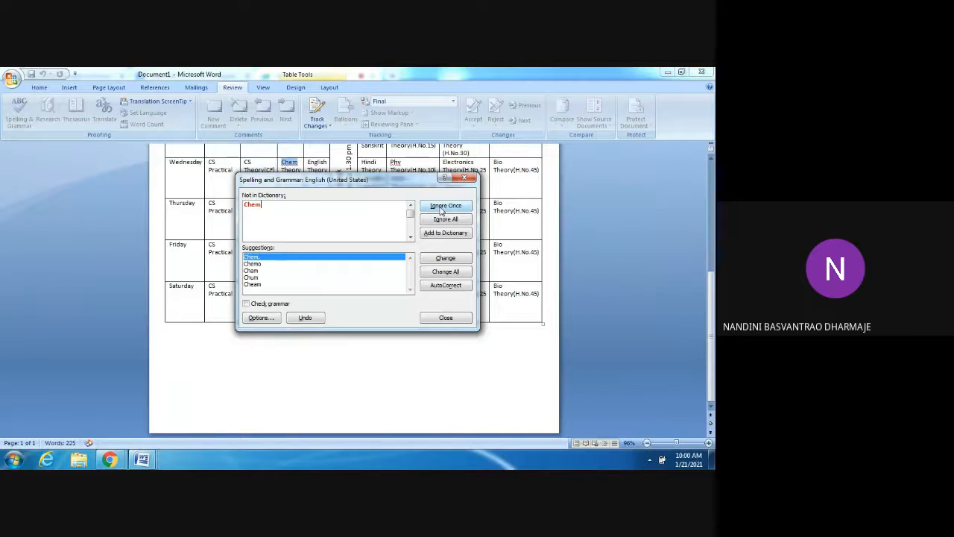
pyautogui.click(441, 207)
pyautogui.click(441, 207)
pyautogui.click(441, 207)
pyautogui.click(441, 207)
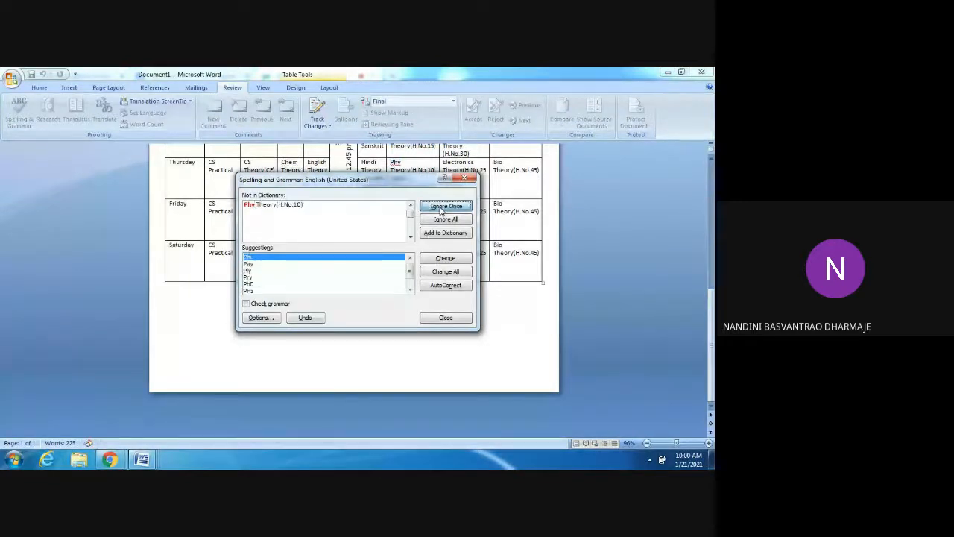
pyautogui.click(441, 208)
pyautogui.click(441, 207)
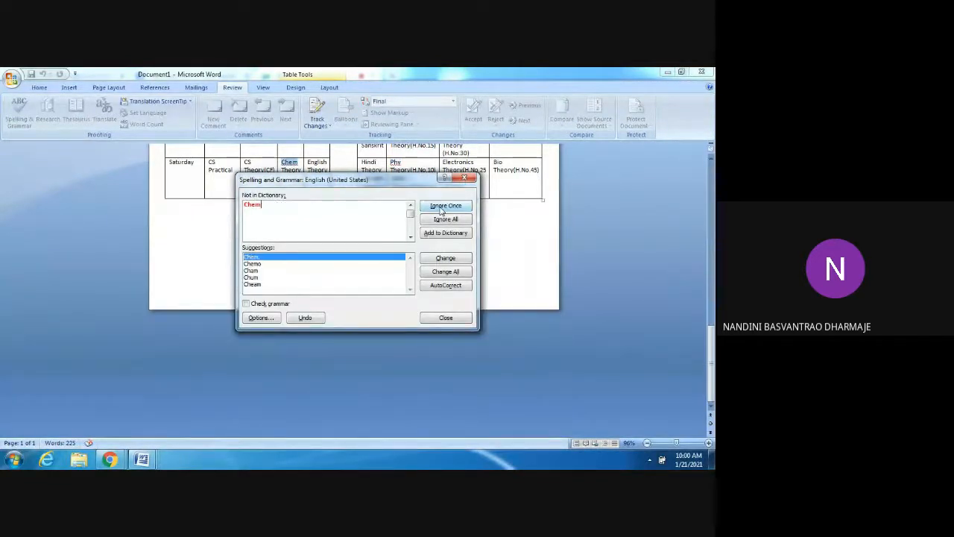
pyautogui.click(441, 208)
pyautogui.click(441, 207)
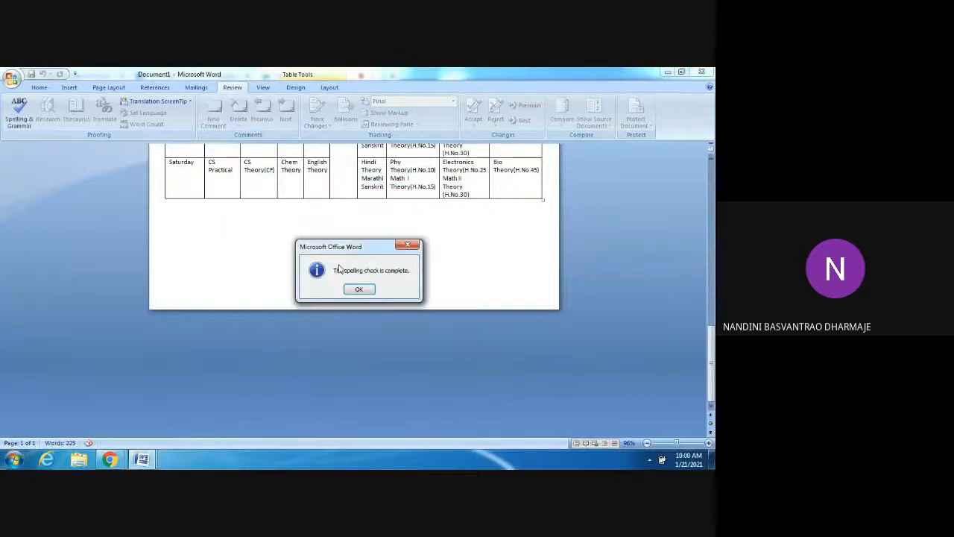
pyautogui.click(359, 290)
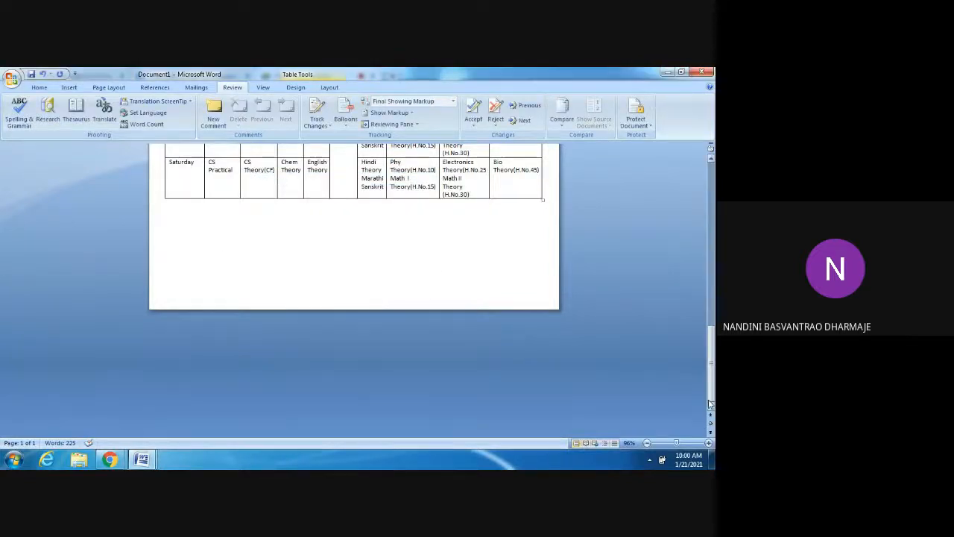
pyautogui.moveTo(711, 399); pyautogui.dragTo(701, 243)
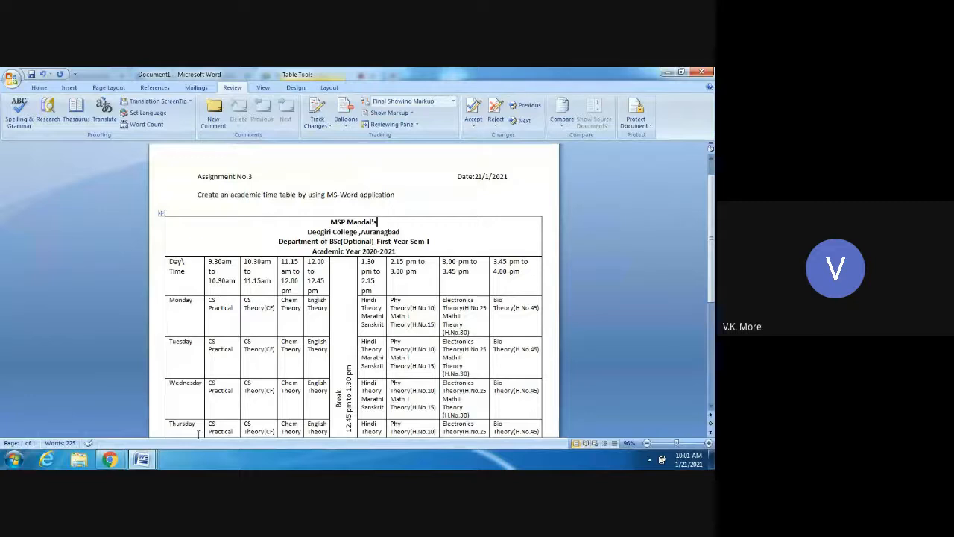
# - Switch to the Google Meet window in Chrome and choose to stop recording the meeting
pyautogui.moveTo(109, 459)
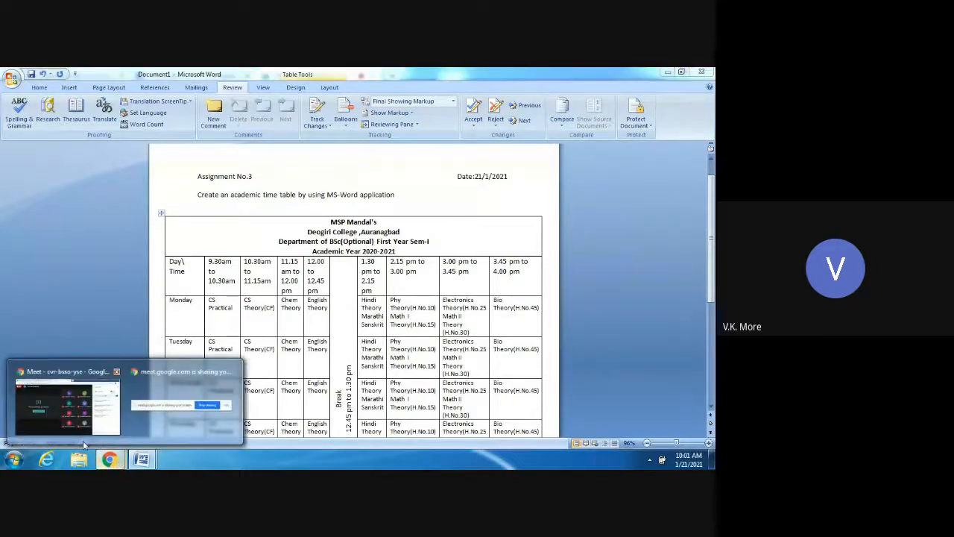
pyautogui.click(47, 415)
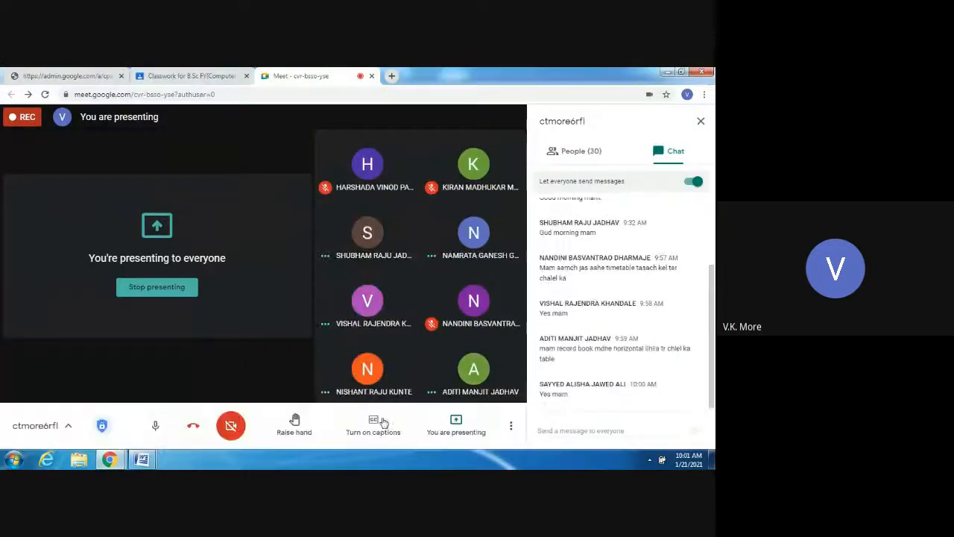
pyautogui.click(510, 427)
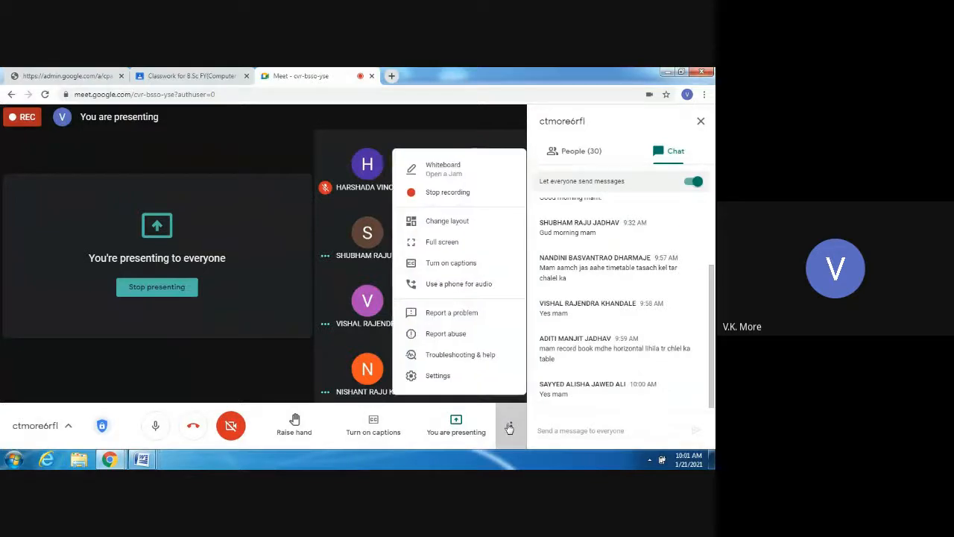
pyautogui.click(446, 193)
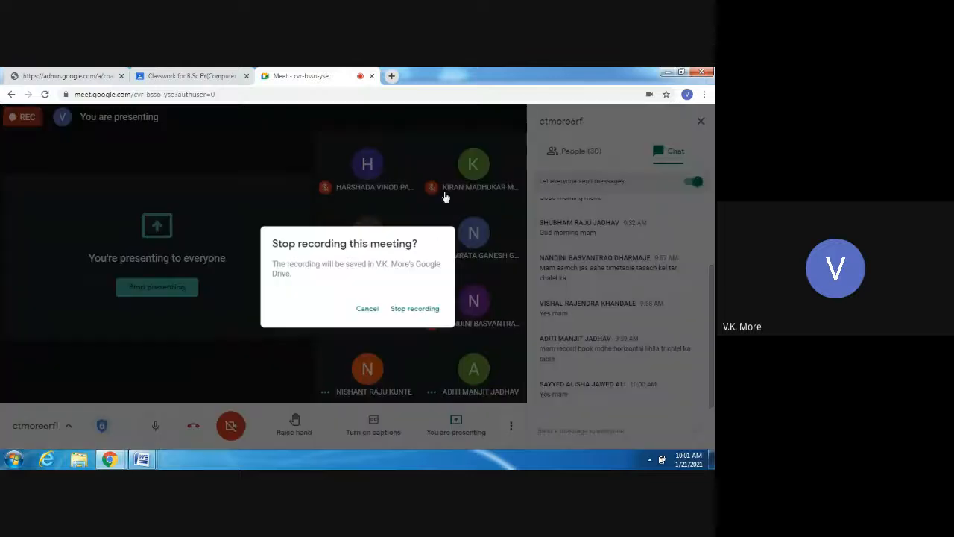